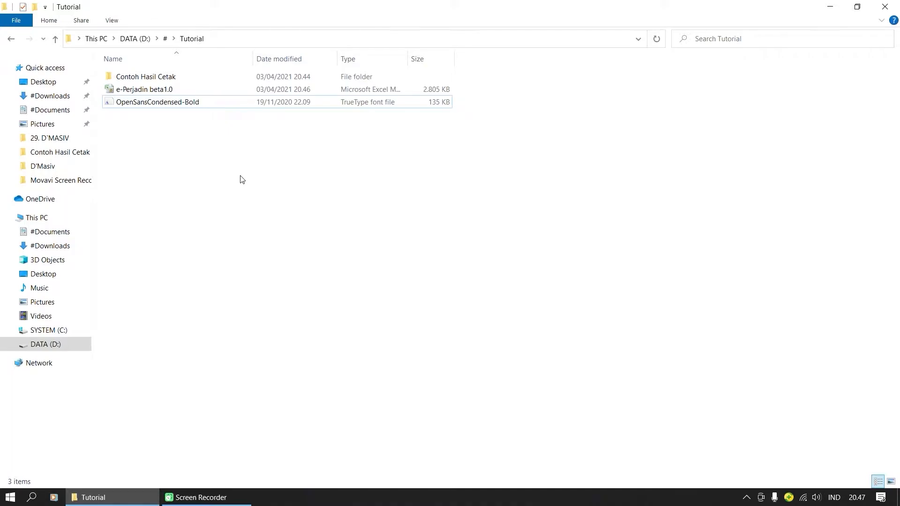
Open the e-Perjadin beta1.0 workbook and set the Trust Center macro settings to enable all macros
double_click(160, 90)
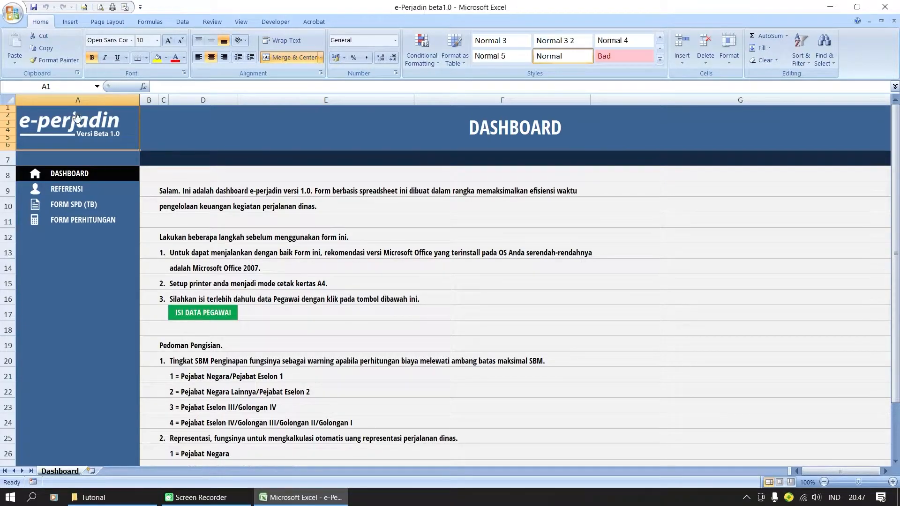
click(12, 13)
click(149, 261)
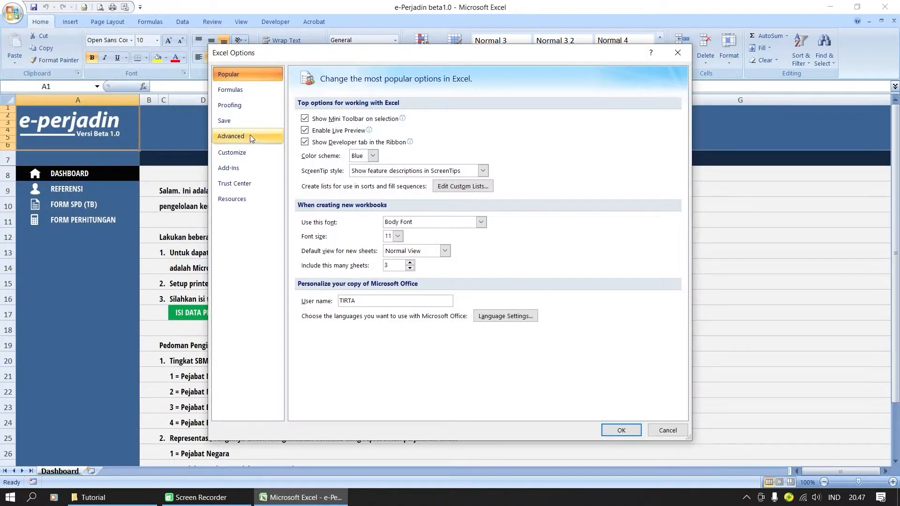
click(244, 184)
click(658, 251)
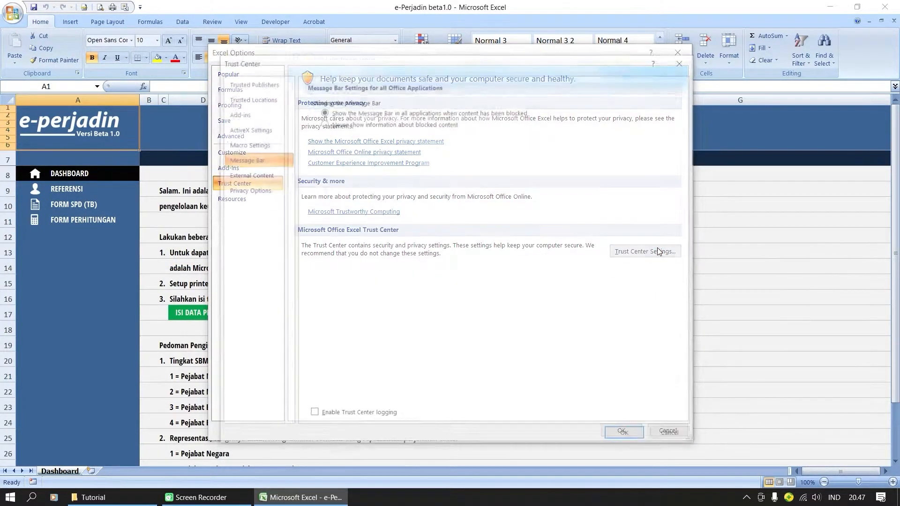
click(269, 143)
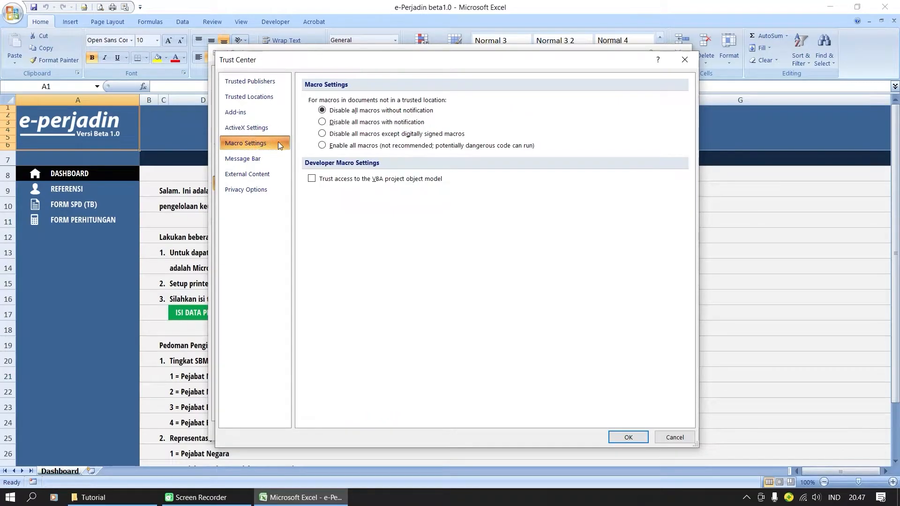
click(350, 146)
Enable all ActiveX controls without restrictions and without prompting, and apply the Trust Center and Excel options
click(265, 128)
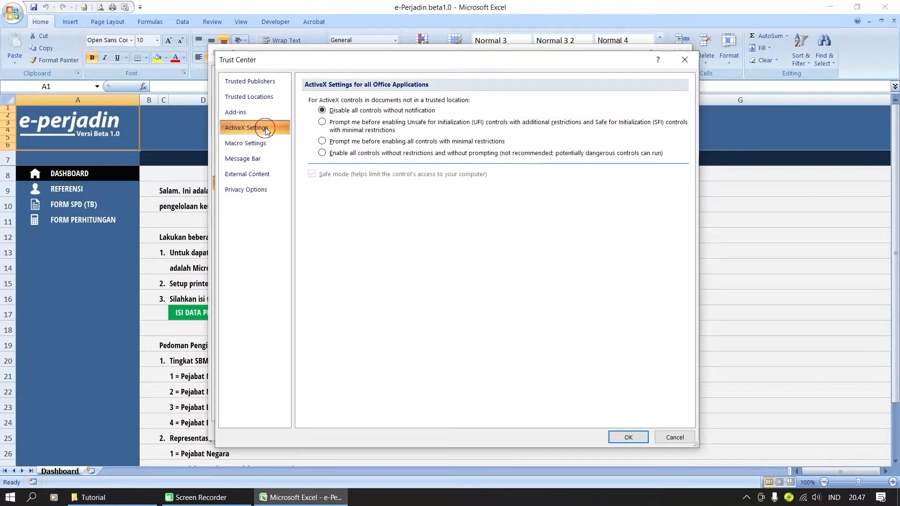
click(348, 154)
click(640, 436)
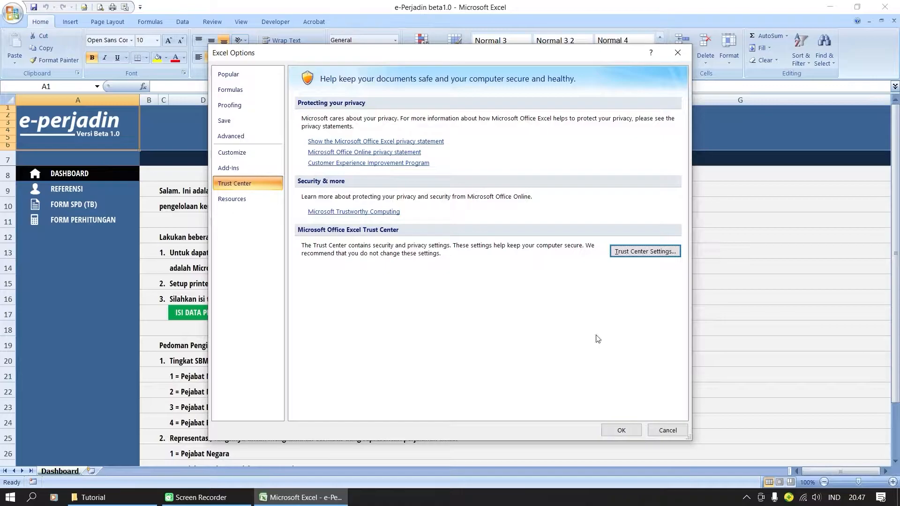
click(621, 430)
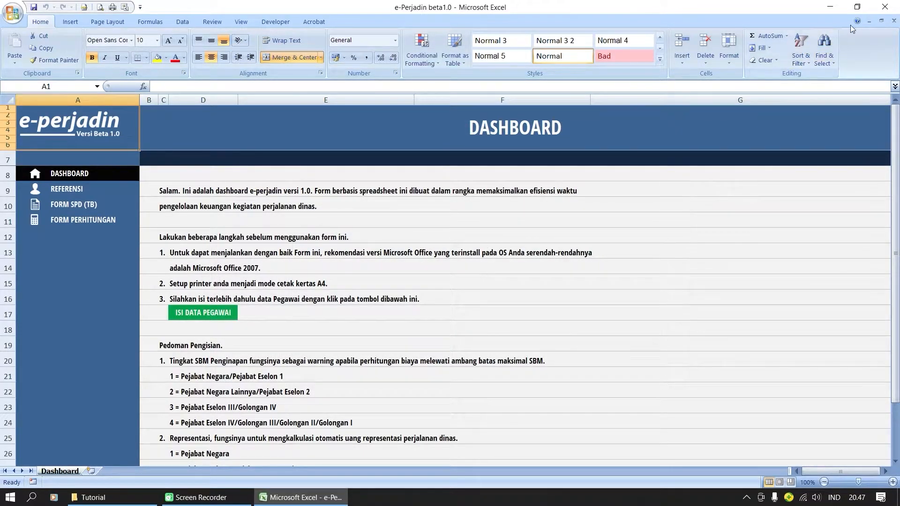
Close Excel and reopen the e-Perjadin beta1.0 workbook from the Tutorial folder
click(885, 7)
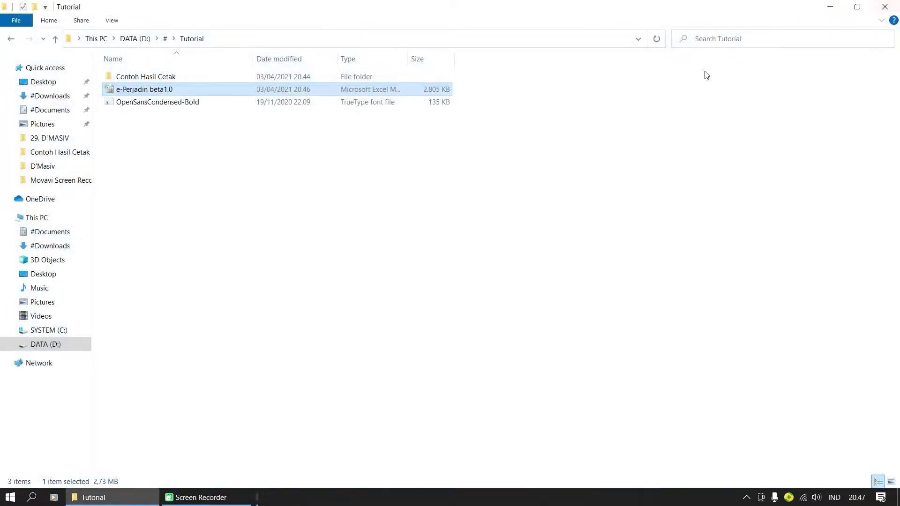
double_click(151, 93)
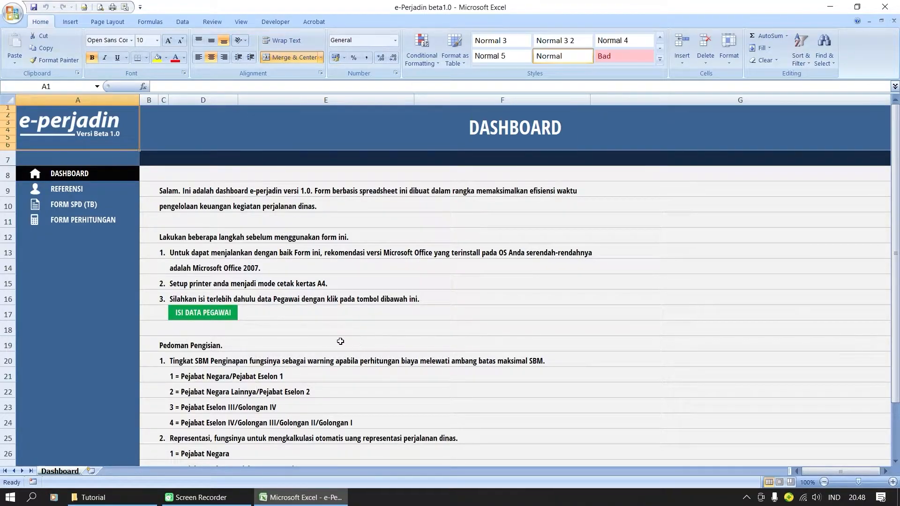
Look at the ISI DATA PEGAWAI sheet, return to the dashboard and read its filling guidelines
click(216, 317)
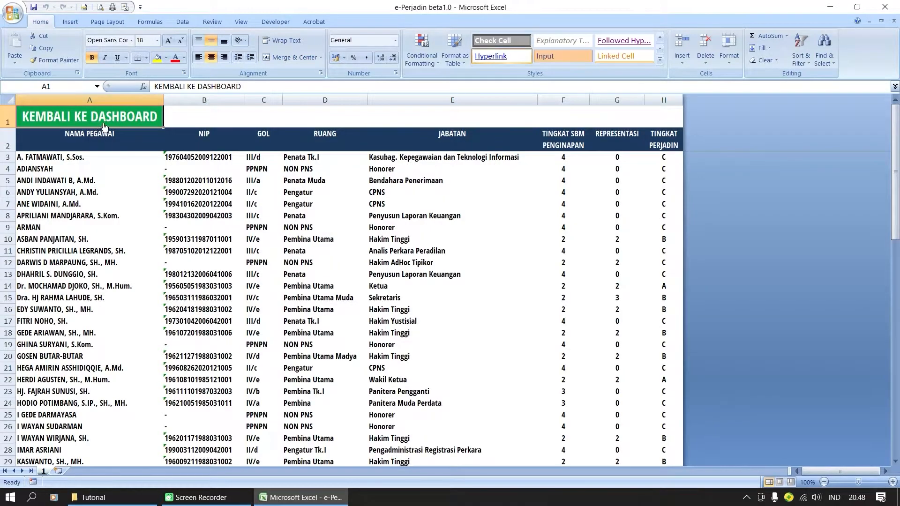
click(104, 128)
click(81, 188)
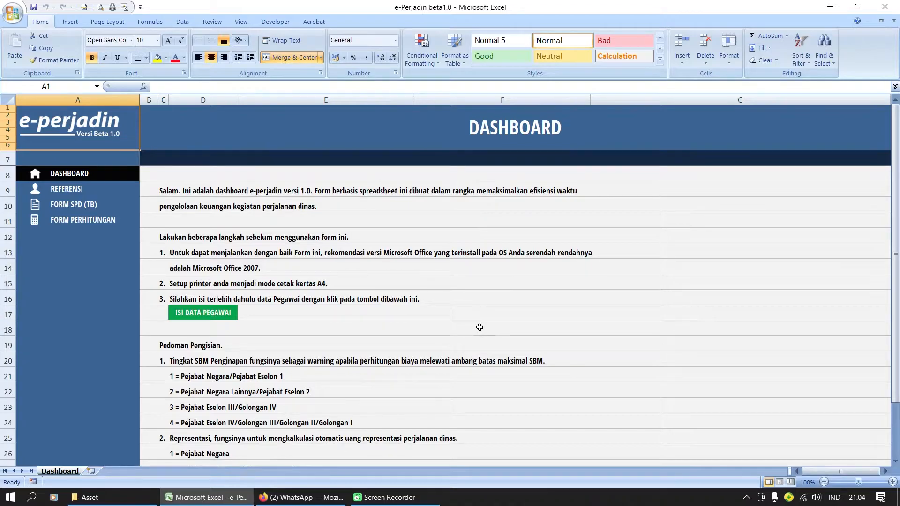
click(284, 347)
scroll(349, 331, down, 3)
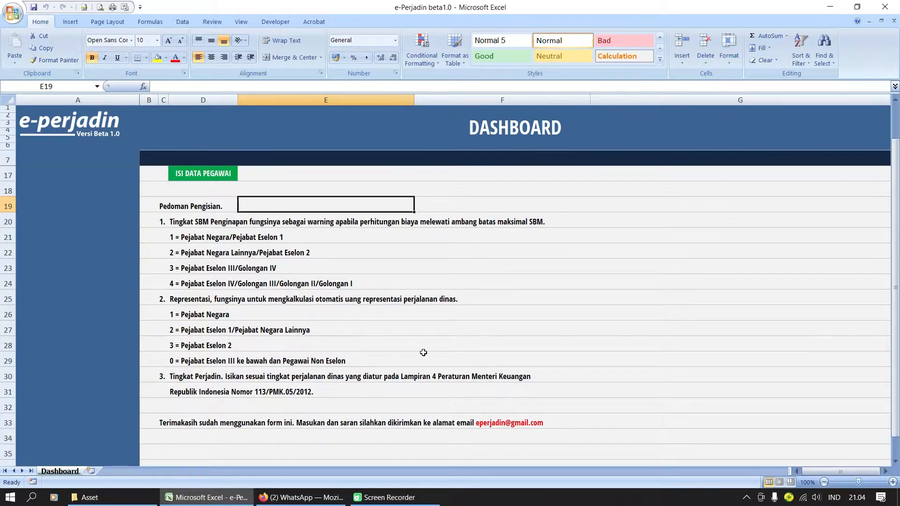
scroll(422, 347, up, 3)
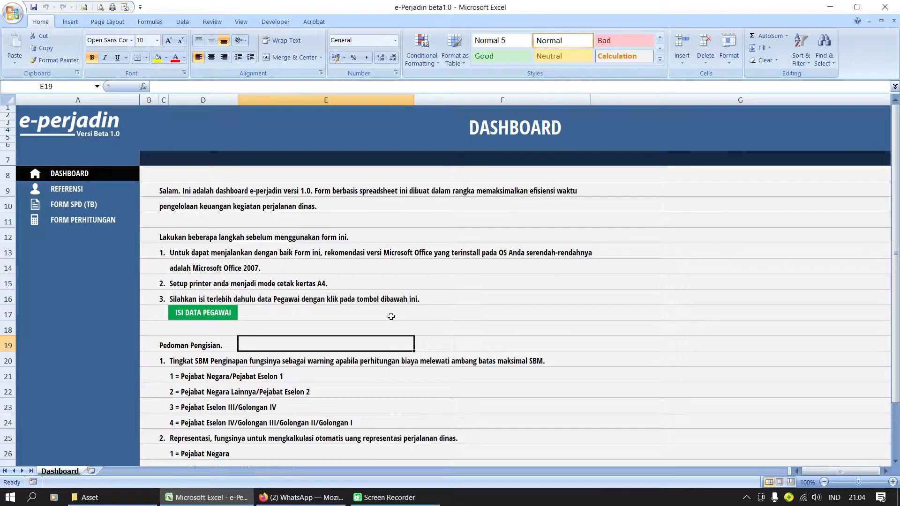
Open the employee data sheet with ISI DATA PEGAWAI and review the employee list through to its empty rows
click(221, 315)
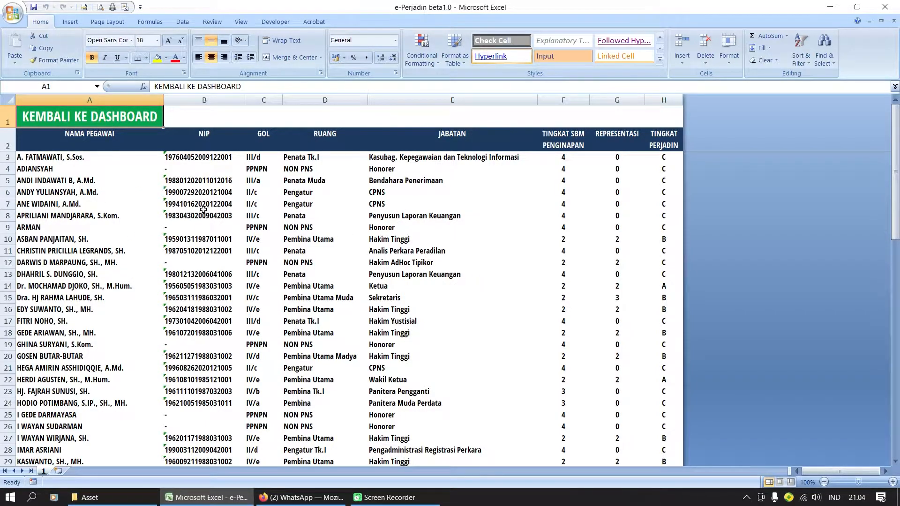
scroll(214, 215, down, 12)
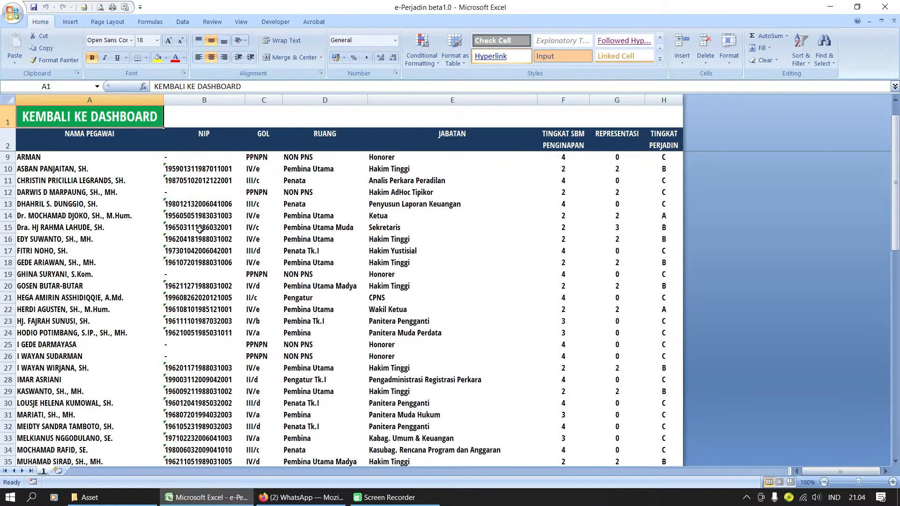
scroll(198, 235, down, 6)
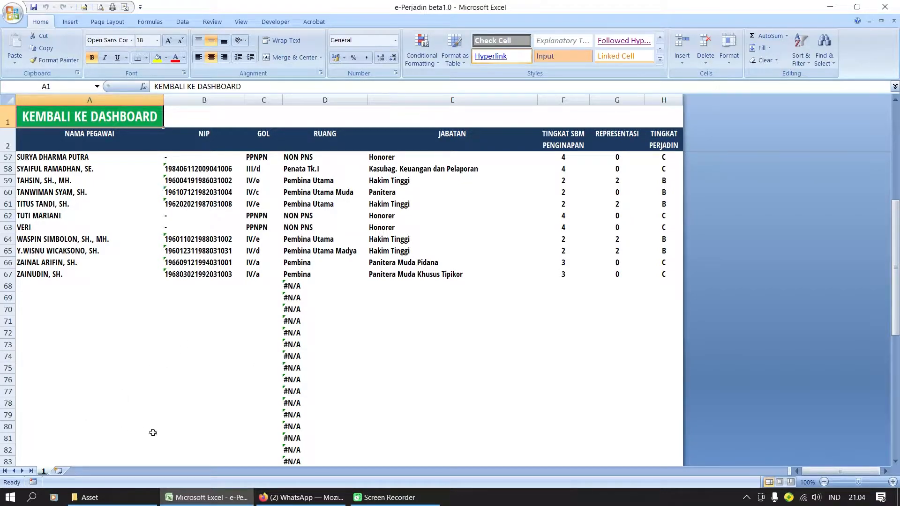
Switch to the Aplikasi Gaji PNS Pusat (GPP) payroll application and open its Data Pegawai window
click(10, 497)
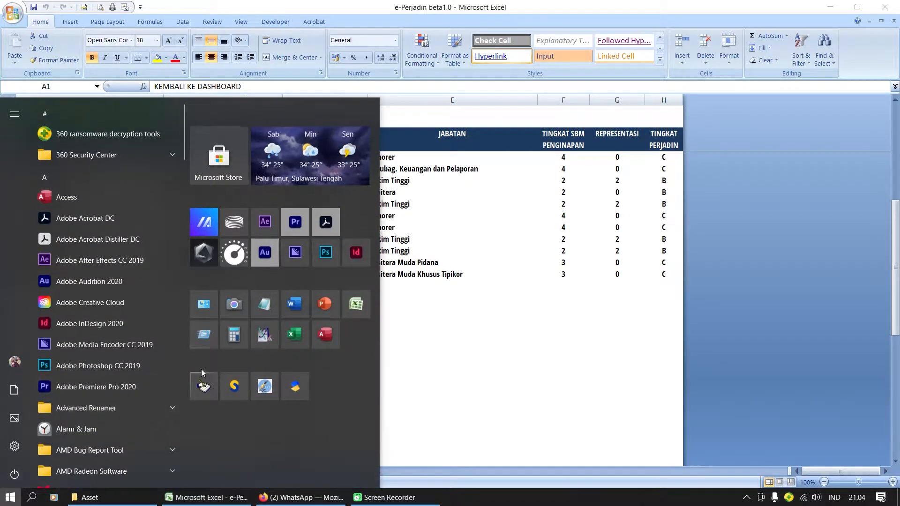
click(205, 384)
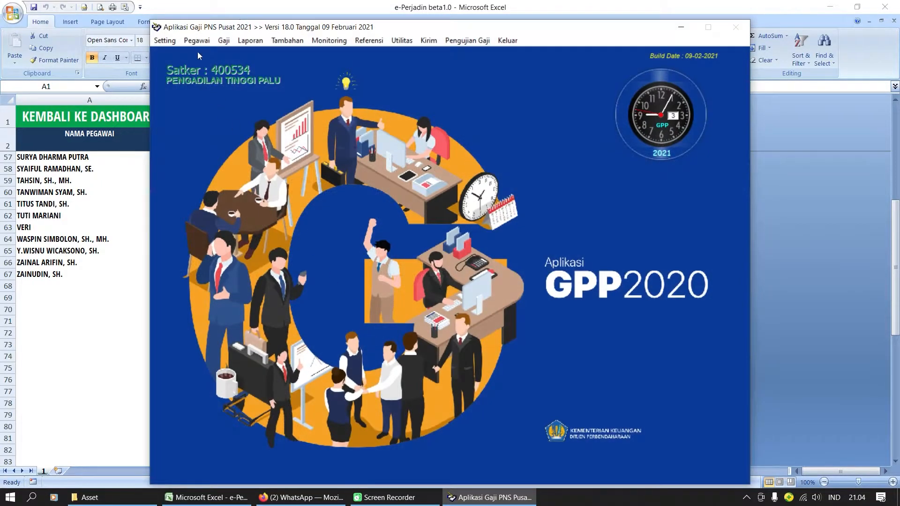
click(197, 44)
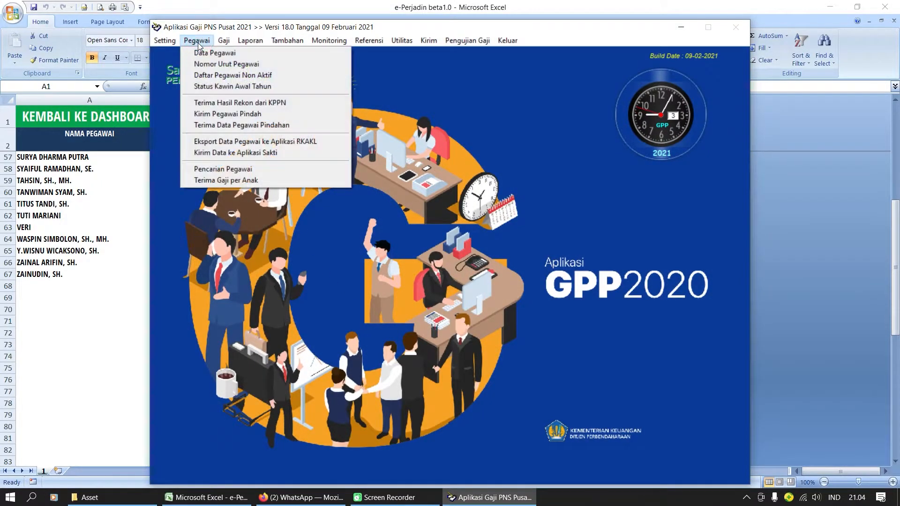
click(205, 53)
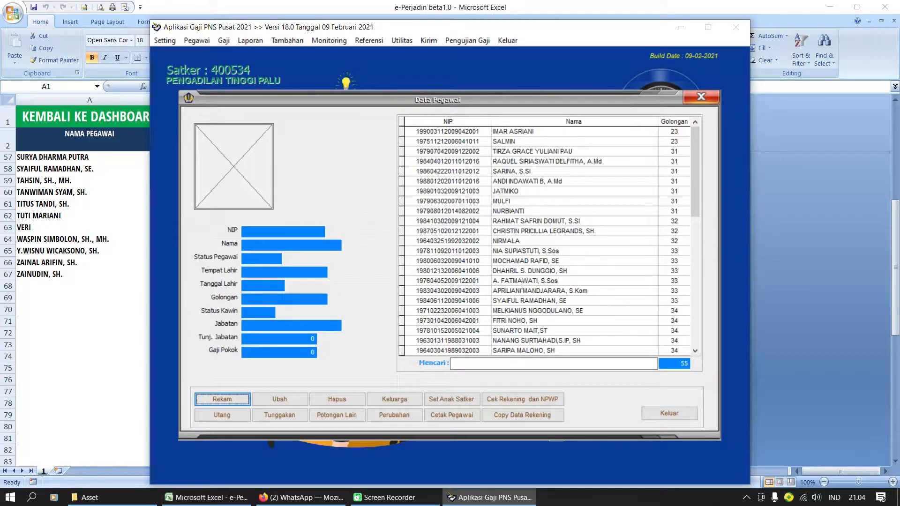
Generate the DaftarRekening.xls account and NPWP check file, and bring the resulting workbook into view
click(541, 399)
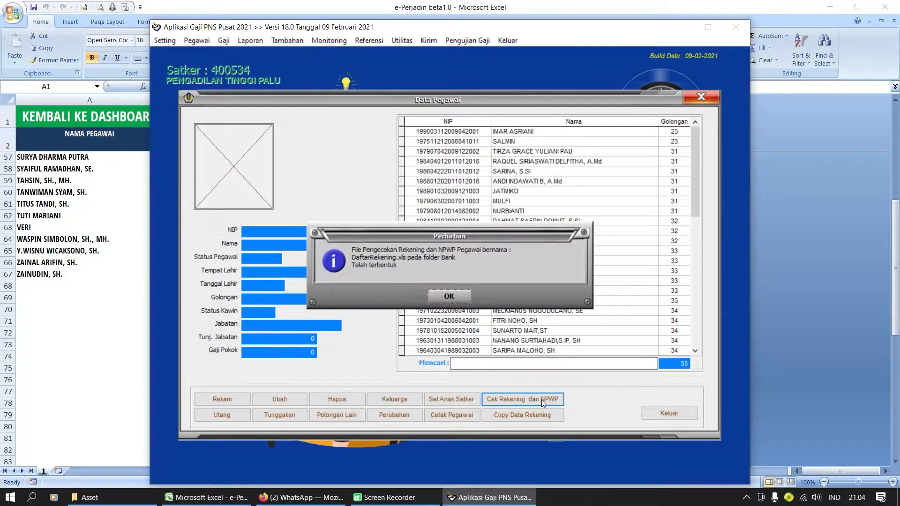
click(457, 299)
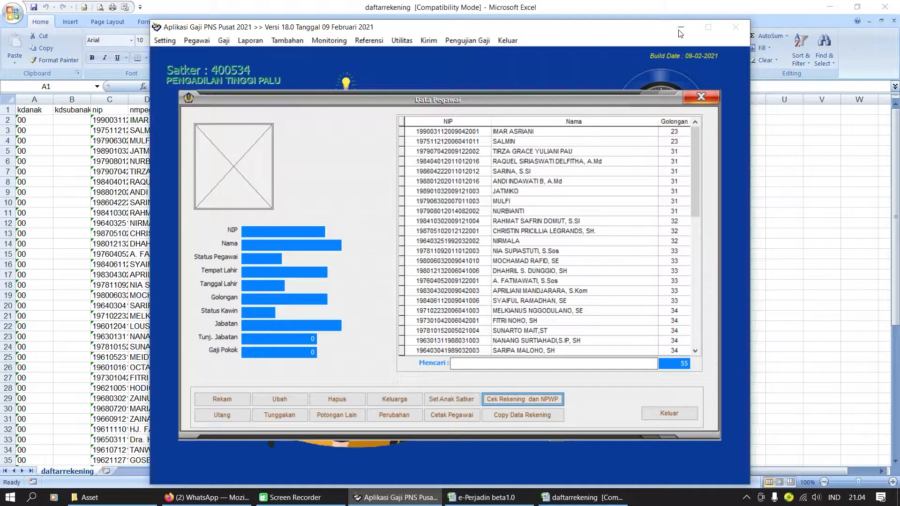
click(393, 499)
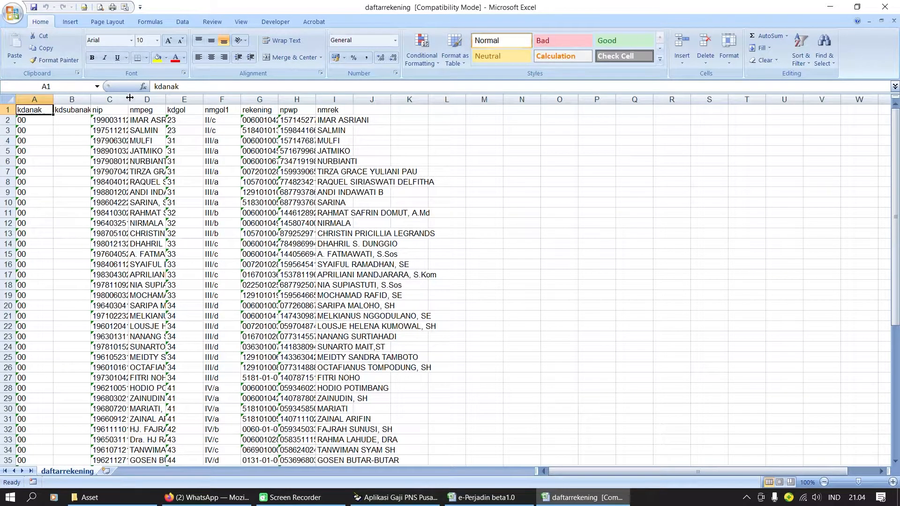
Widen the nmpeg column to about 40 and copy all employee names in D2:D56 of the daftarrekening sheet
double_click(166, 99)
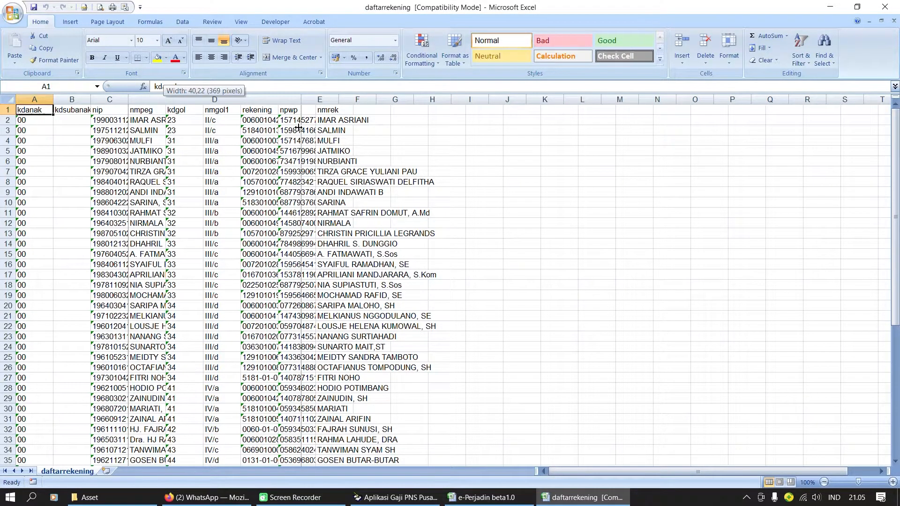
click(173, 122)
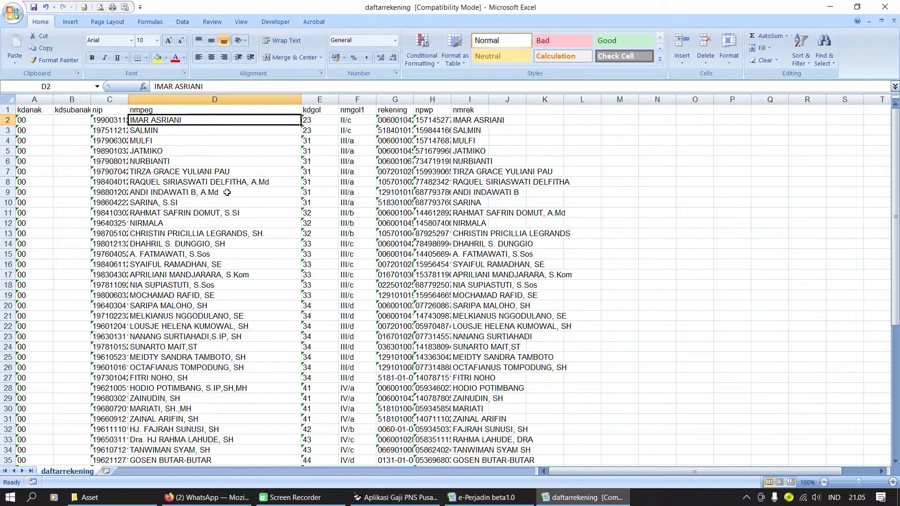
scroll(227, 192, down, 14)
shift+click(226, 244)
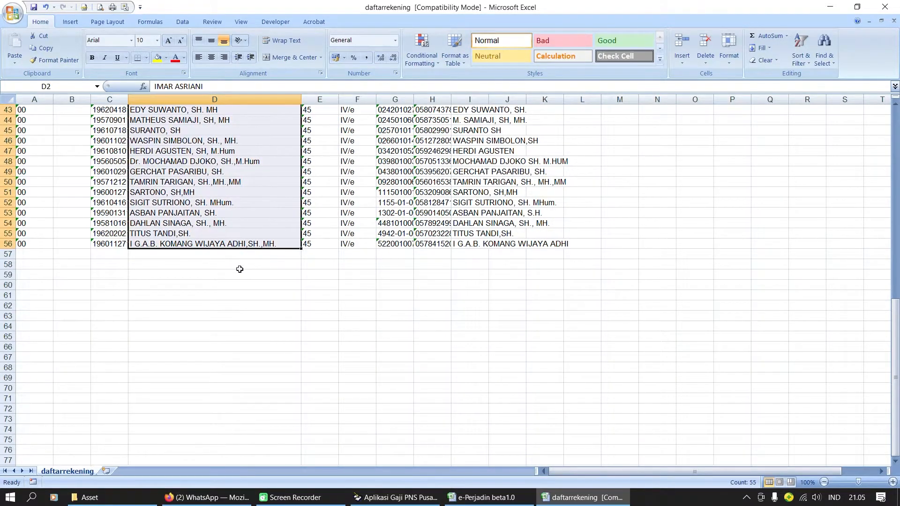
scroll(239, 268, up, 14)
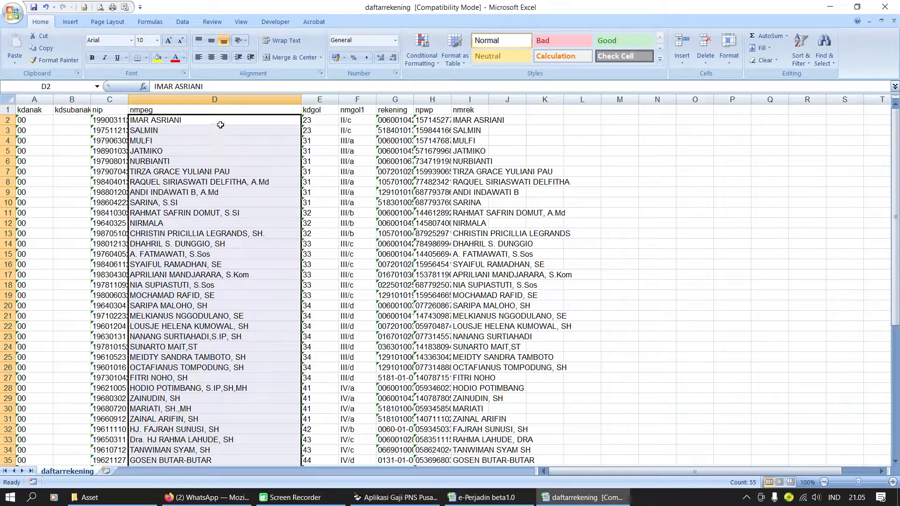
right_click(220, 125)
click(242, 140)
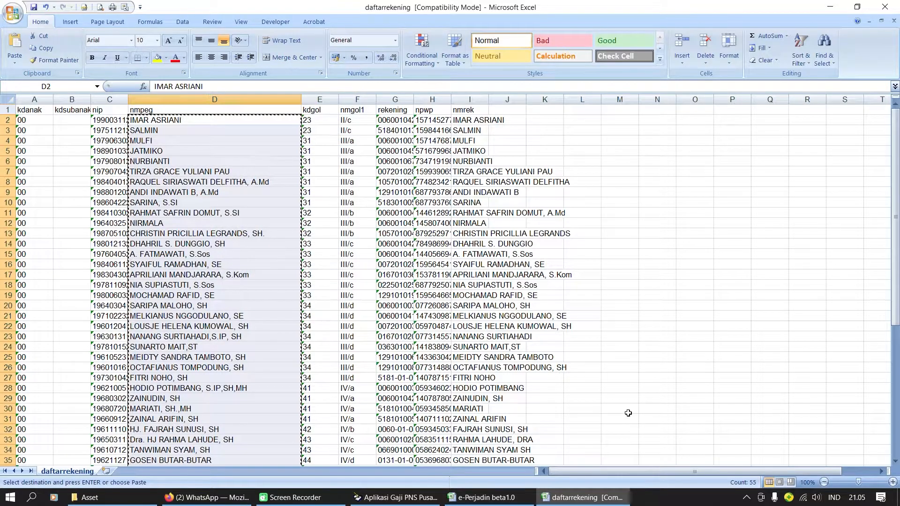
Switch to the e-Perjadin workbook and try pasting the copied names as values into the NAMA PEGAWAI cells A3:A67
click(486, 498)
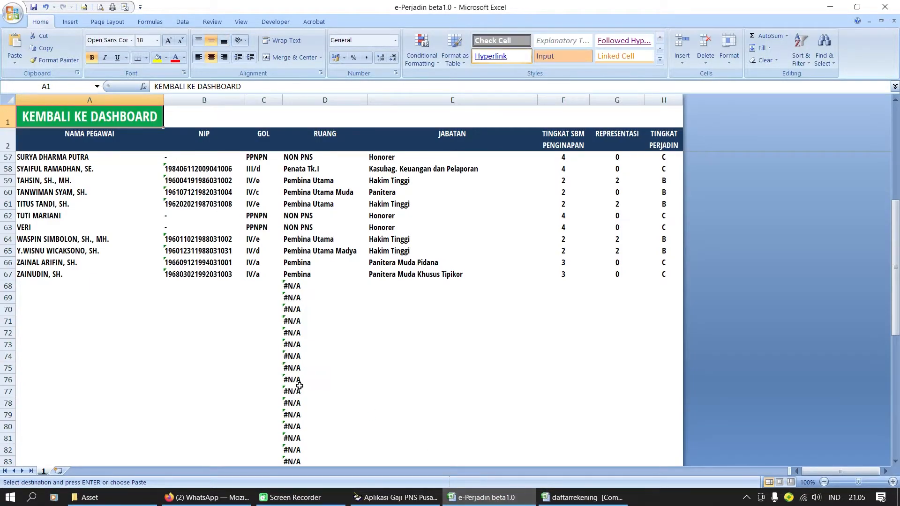
scroll(304, 386, up, 18)
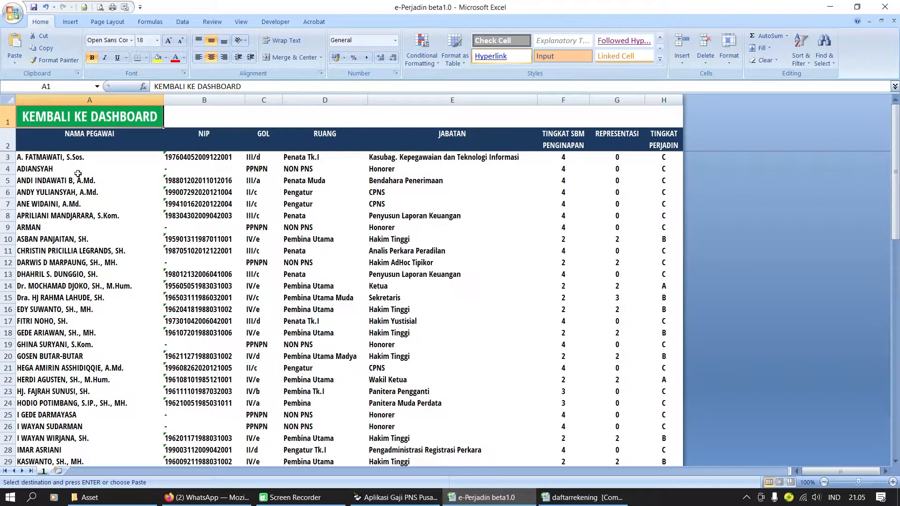
click(75, 157)
scroll(113, 234, down, 17)
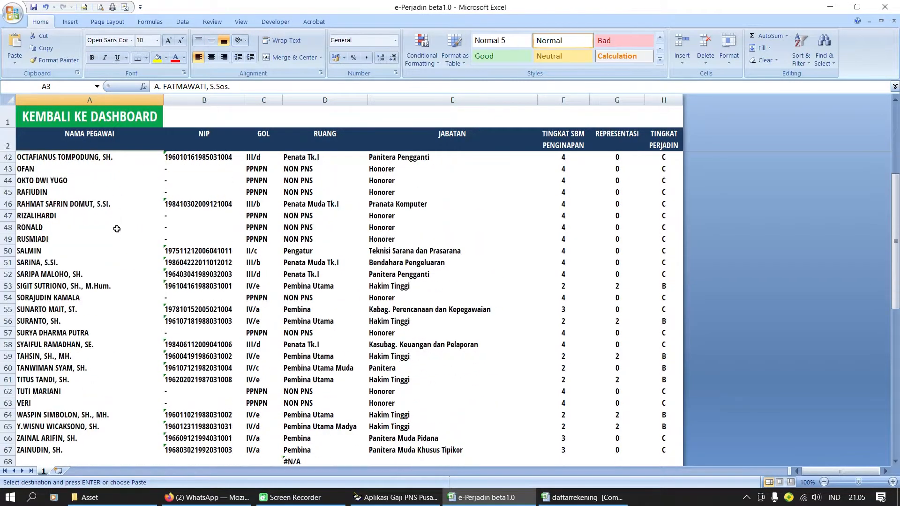
shift+click(105, 309)
scroll(108, 309, up, 17)
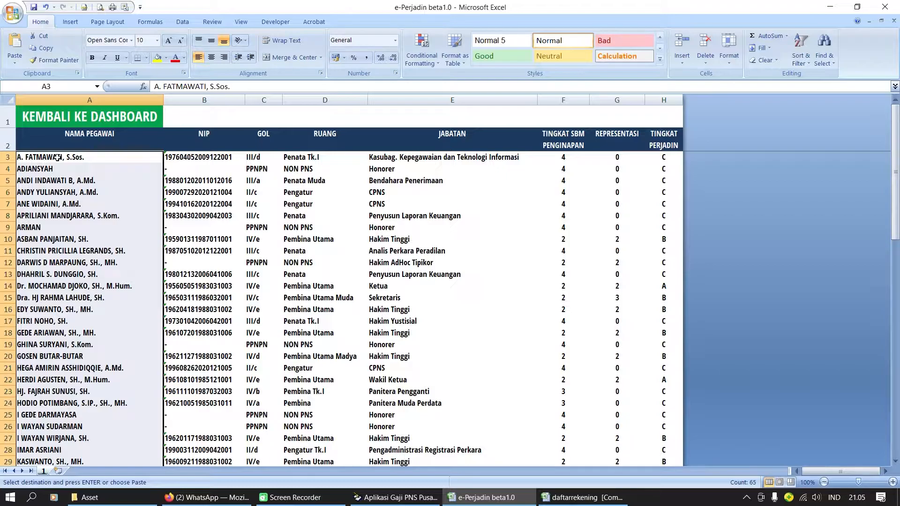
right_click(56, 158)
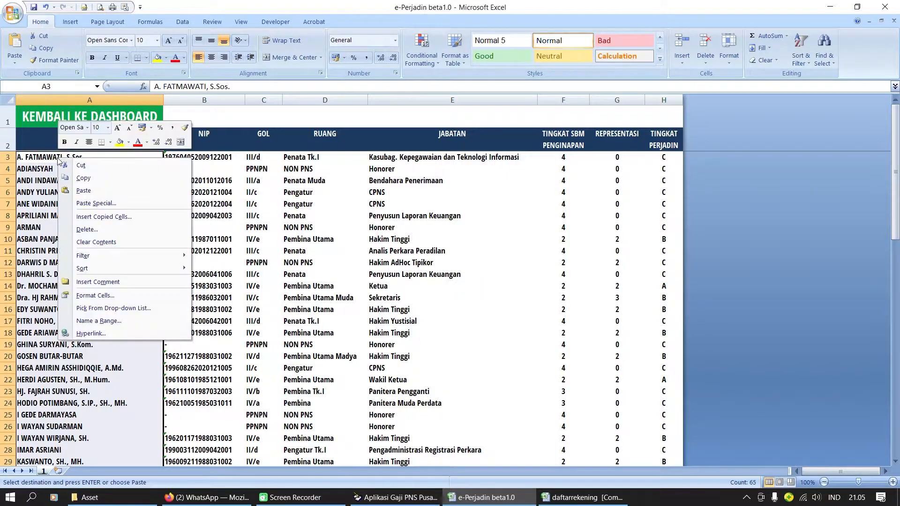
click(89, 203)
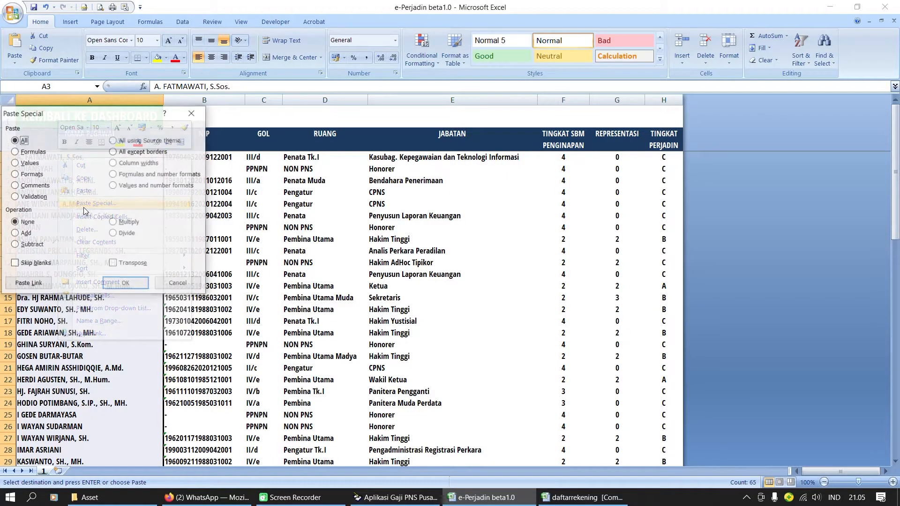
click(27, 165)
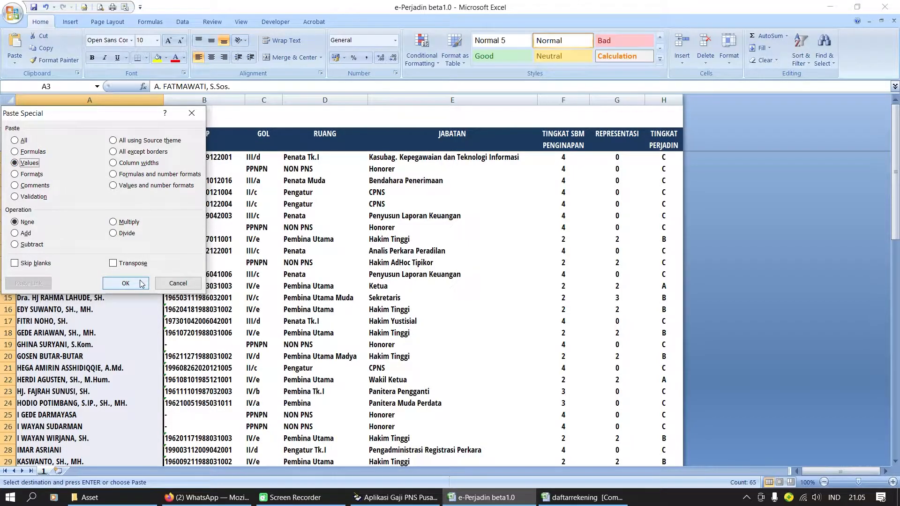
click(184, 280)
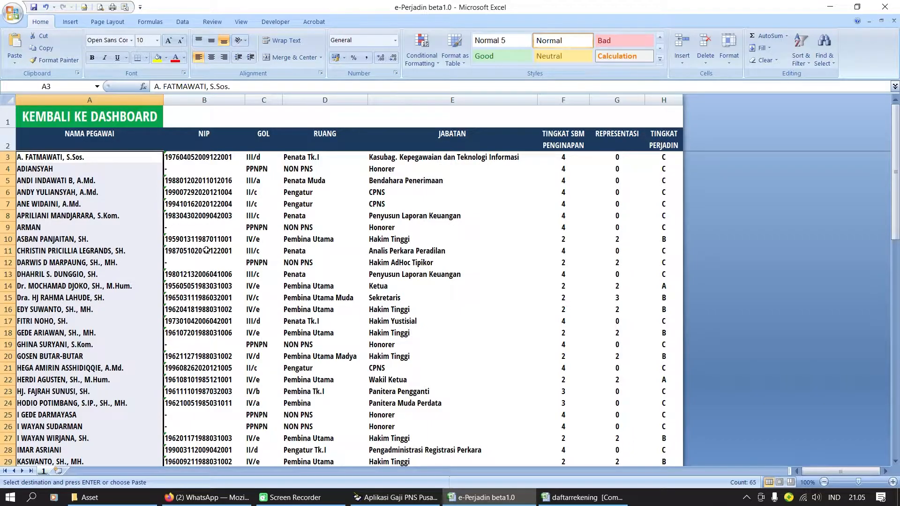
Return to the daftarrekening workbook, widen the nip column to show full numbers, and select the employee numbers in C2:C56
click(200, 158)
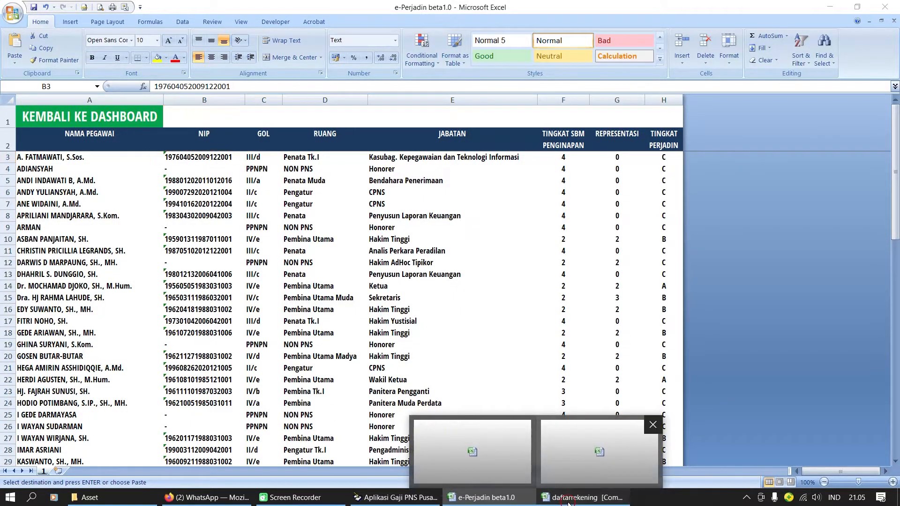
click(568, 503)
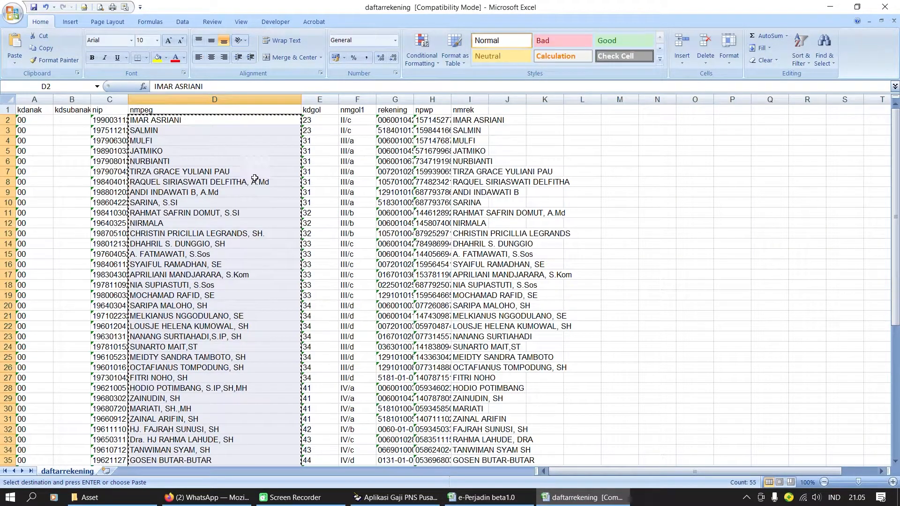
click(115, 123)
drag(128, 99, 222, 99)
scroll(173, 240, down, 9)
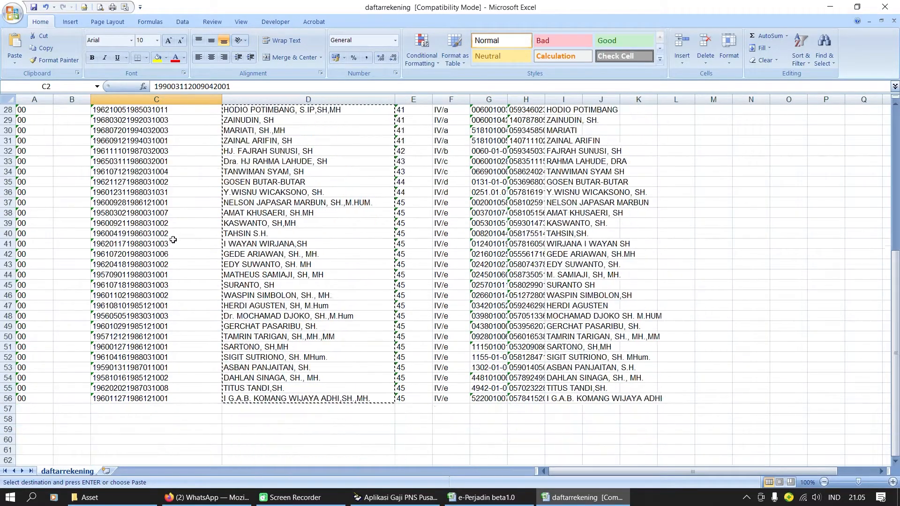
scroll(173, 234, down, 7)
shift+click(185, 182)
scroll(197, 201, up, 12)
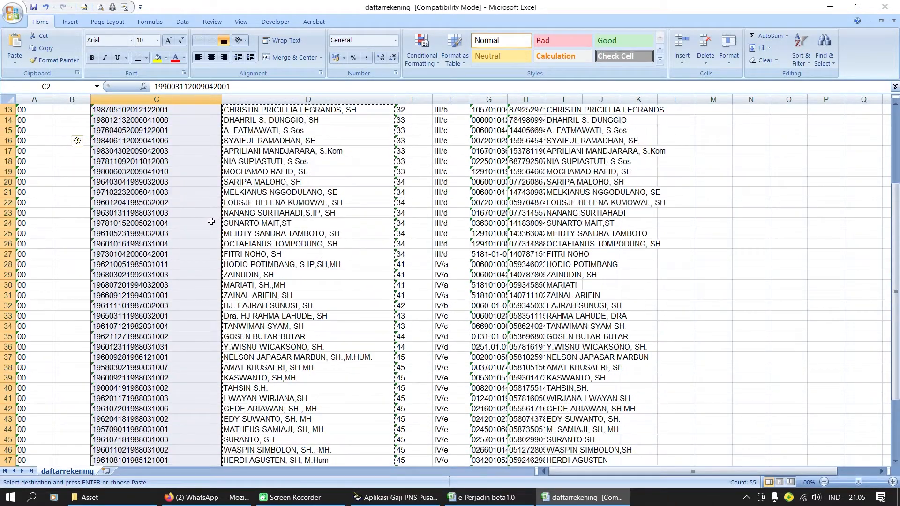
scroll(211, 221, up, 4)
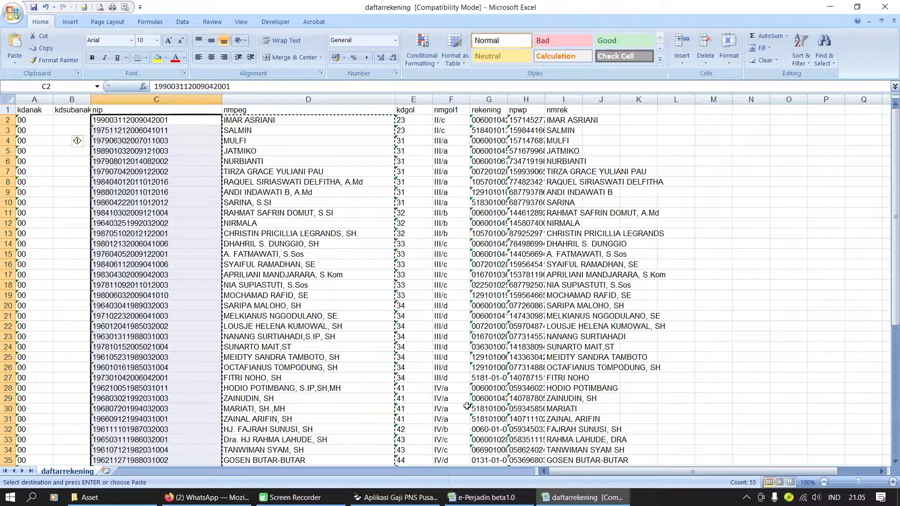
Select all grade entries of the nmgol1 column in F2:F56 of the daftarrekening sheet
click(440, 123)
scroll(457, 300, down, 15)
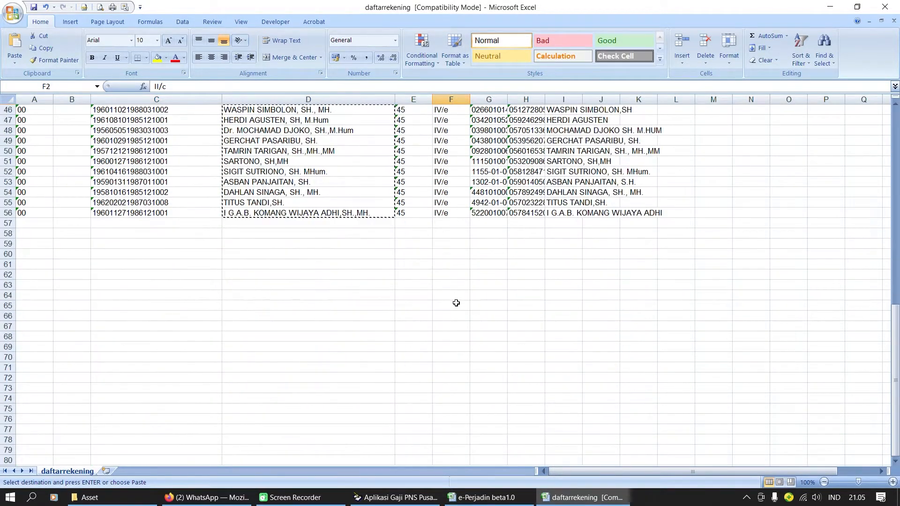
scroll(456, 300, up, 3)
shift+click(452, 284)
scroll(450, 304, up, 12)
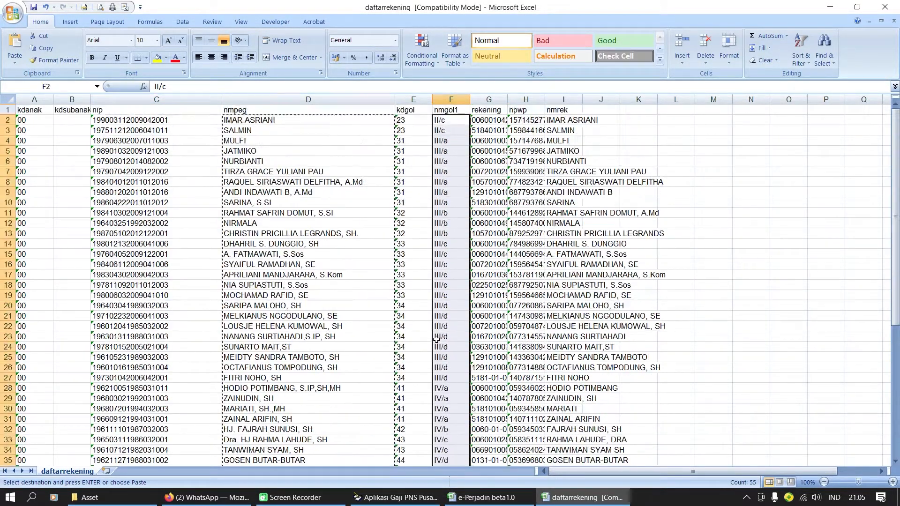
Switch to the e-Perjadin workbook and examine the RUANG lookup formula, JABATAN, TINGKAT SBM PENGINAPAN, REPRESENTASI and TINGKAT PERJADIN columns
click(468, 499)
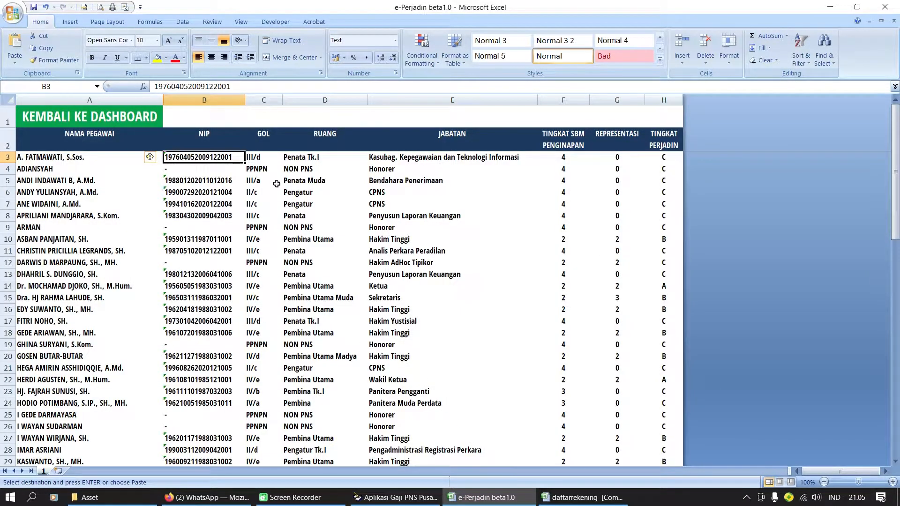
click(315, 157)
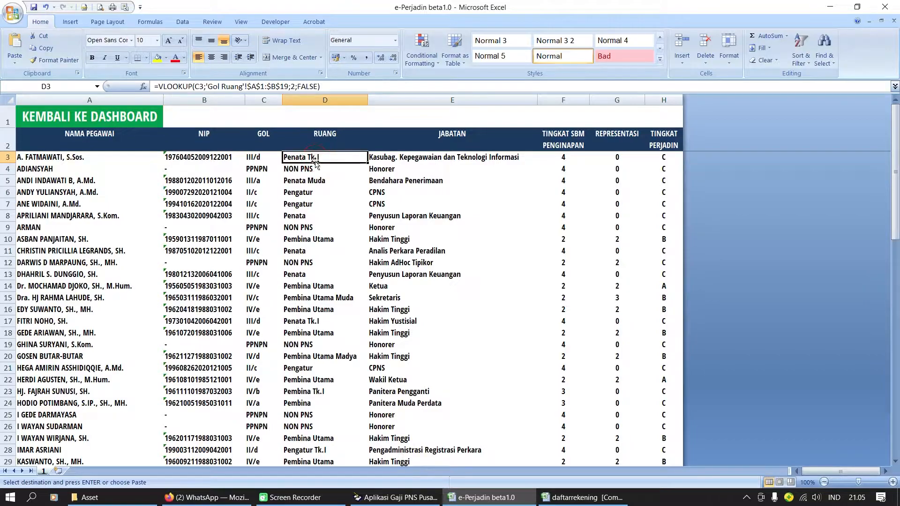
scroll(318, 209, down, 11)
scroll(319, 210, down, 7)
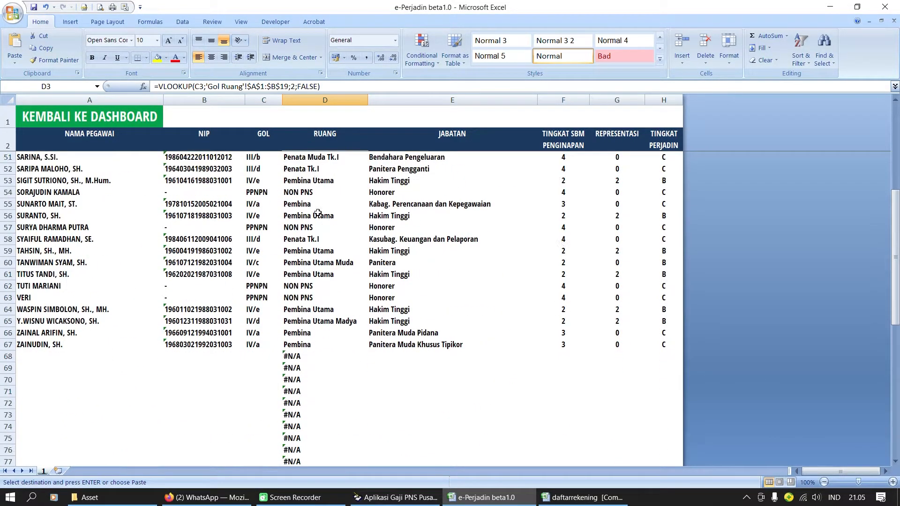
scroll(325, 226, up, 13)
scroll(325, 226, up, 5)
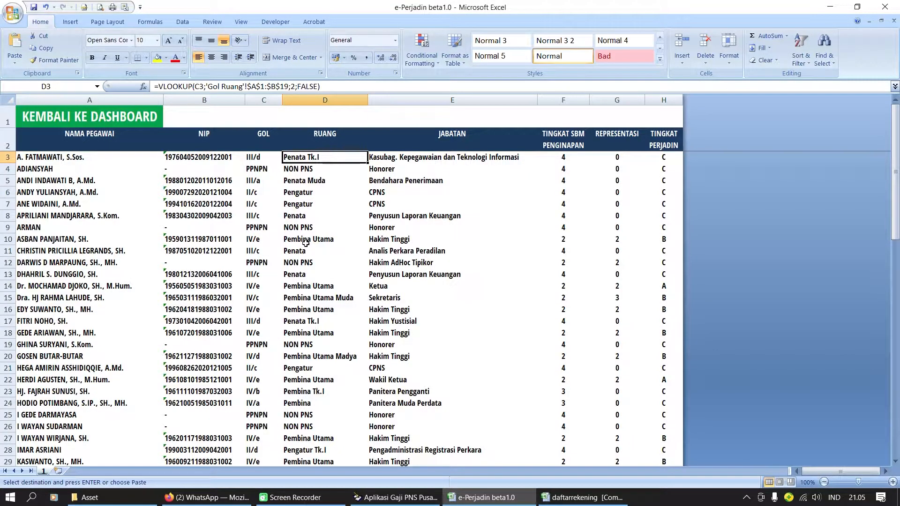
click(418, 158)
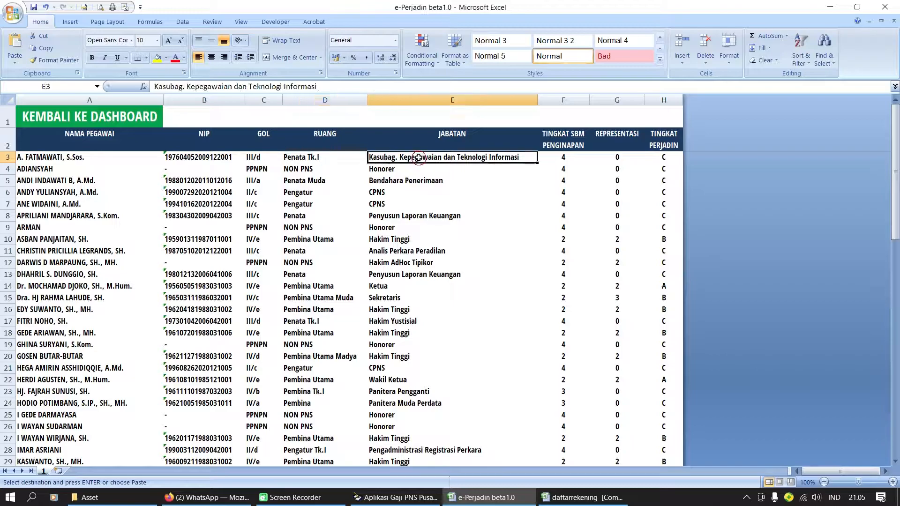
click(565, 161)
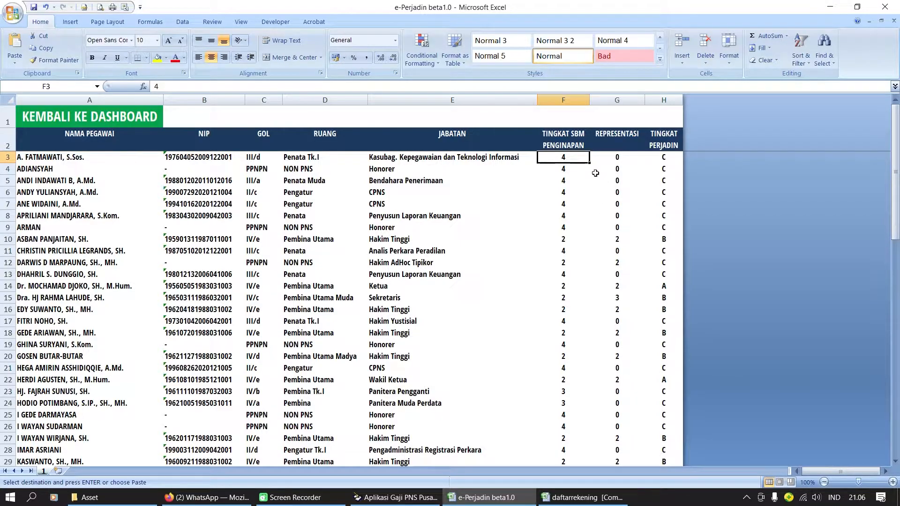
click(611, 161)
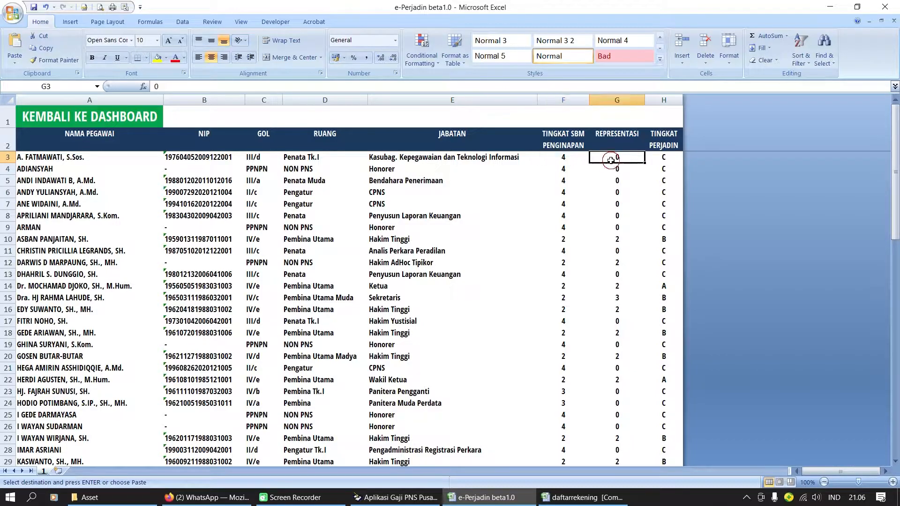
click(666, 160)
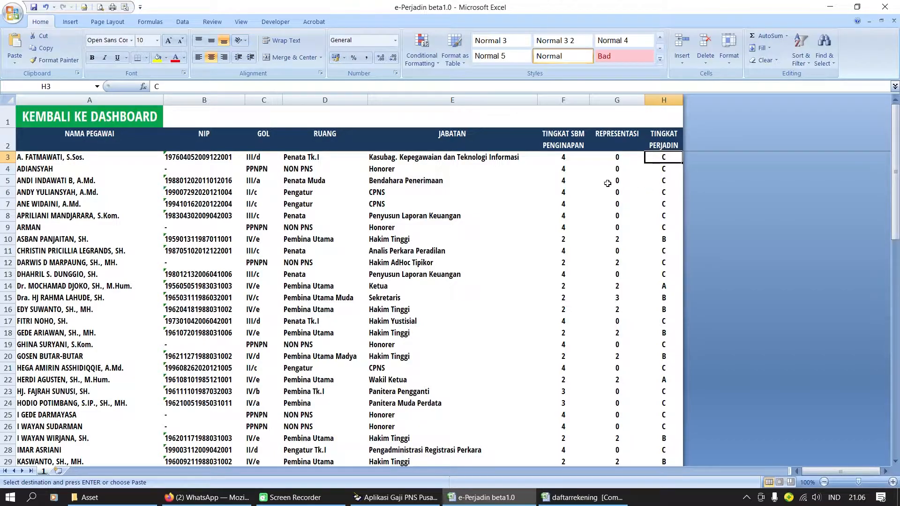
Enter a new employee's name in cell A68, the first empty NAMA PEGAWAI row below the existing list
scroll(251, 227, down, 18)
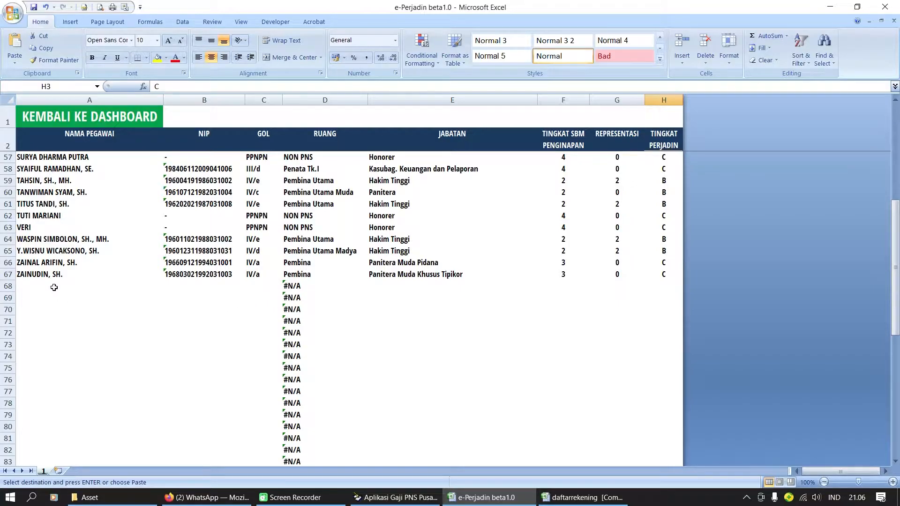
click(54, 287)
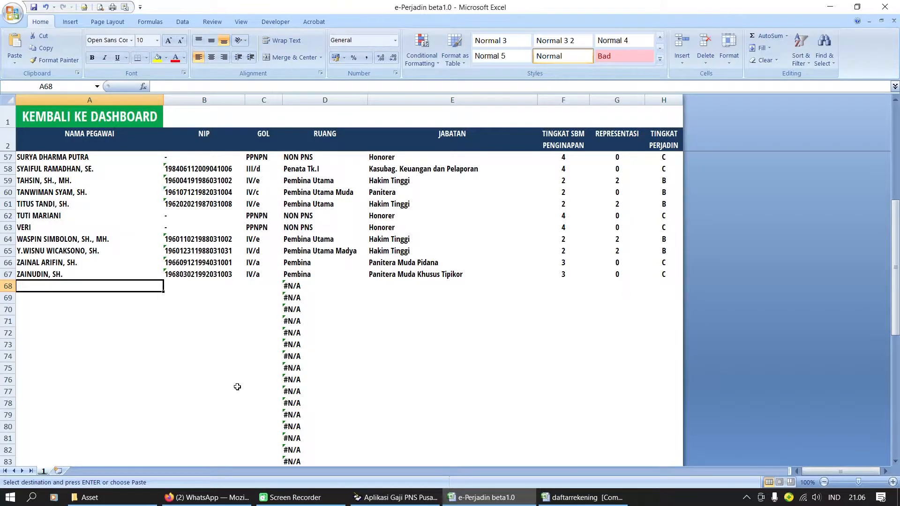
text(BONAR)
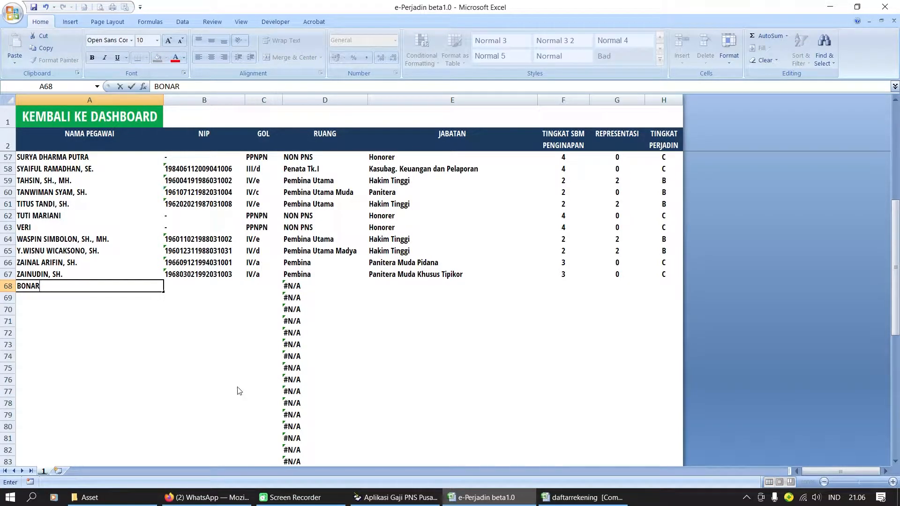
key(Tab)
text(123)
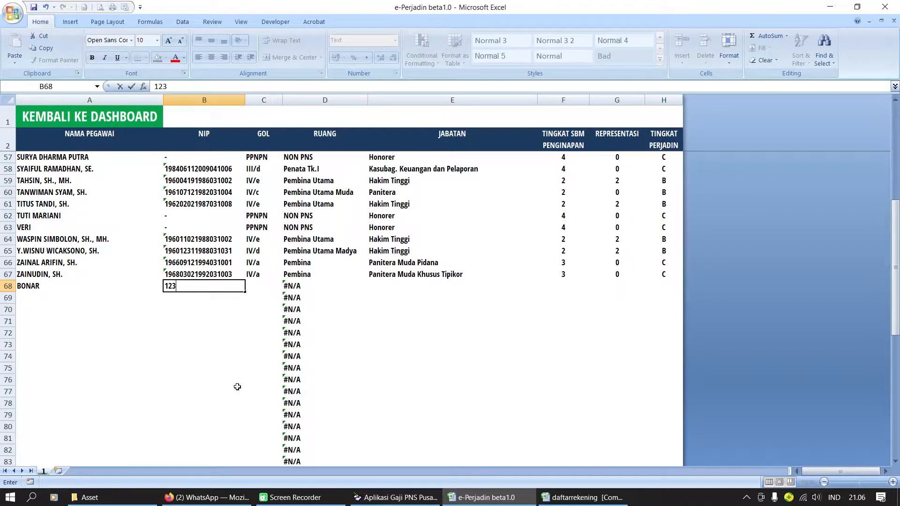
key(BackSpace)
key(BackSpace)
key(BackSpace)
Fill in the new employee's NIP as a dash (-) and GOL as PPNPN in row 68
text(-)
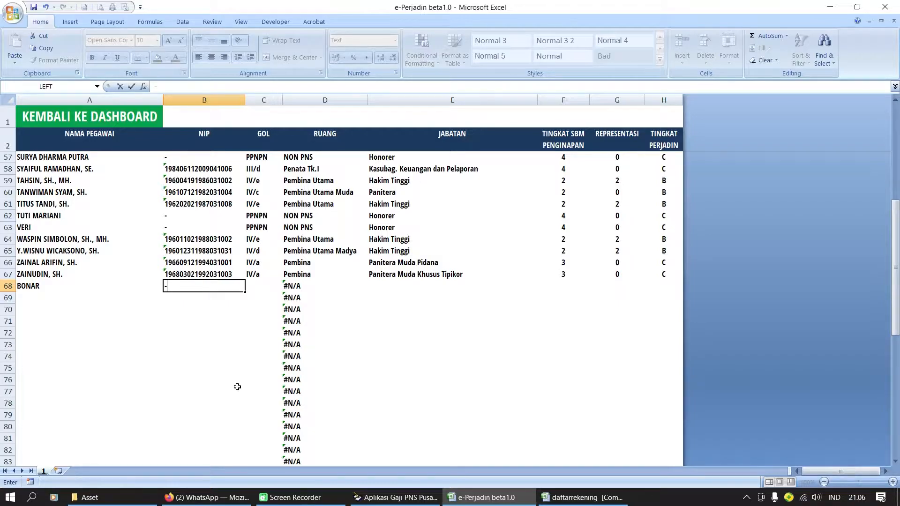
key(Tab)
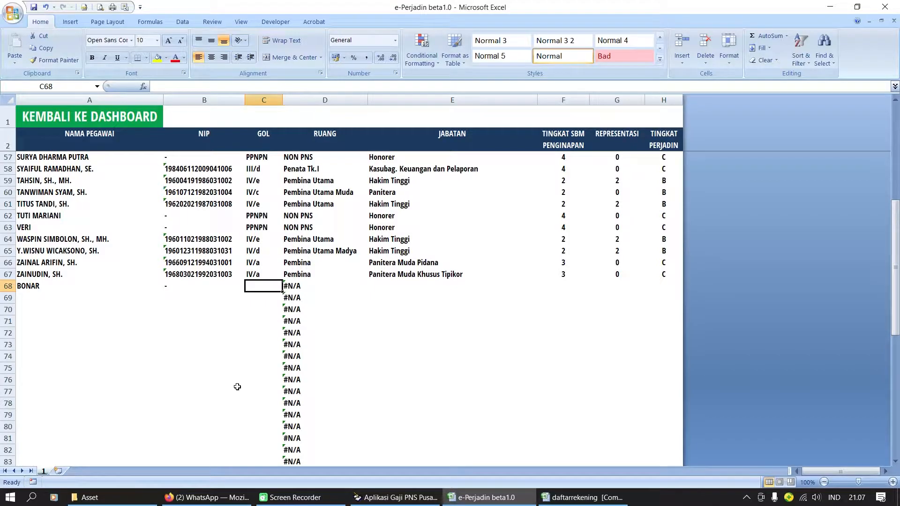
text(PPNP)
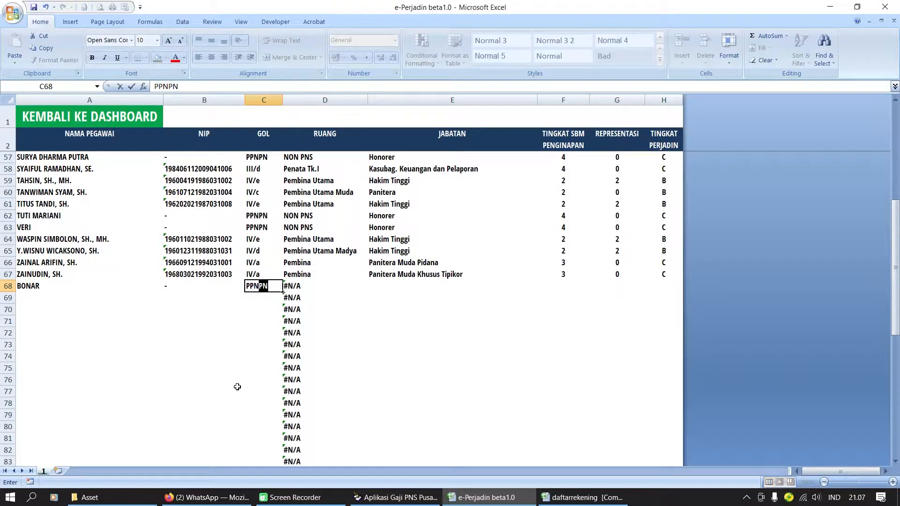
text(N)
key(Tab)
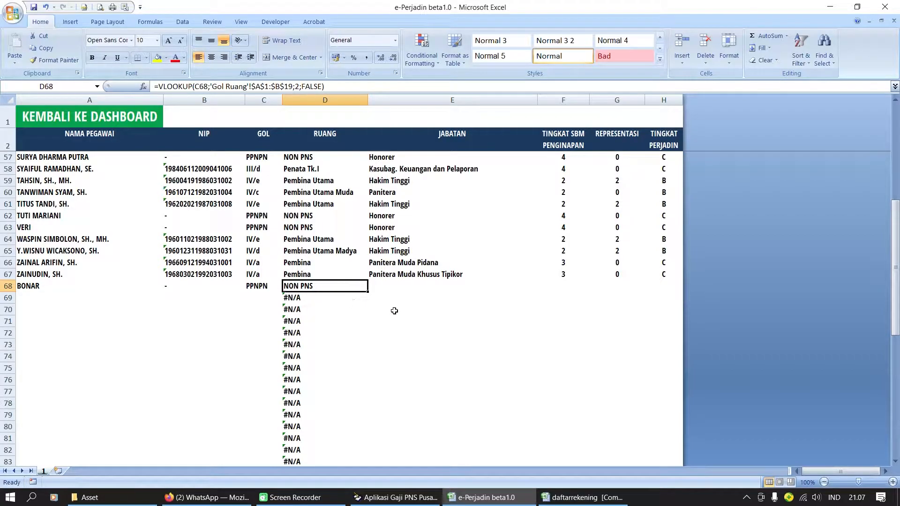
Set the new employee's JABATAN in cell E68 to Hakim AdHoc Tipikor
click(400, 286)
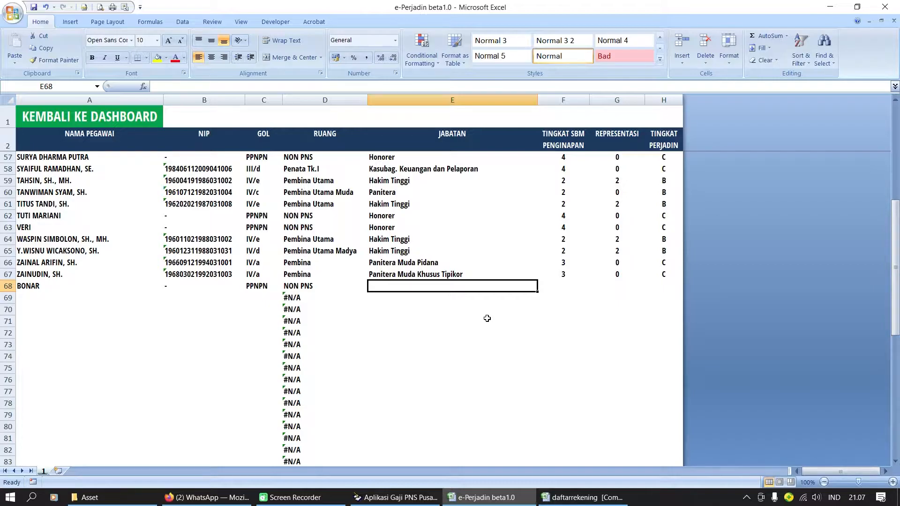
text(Hakim )
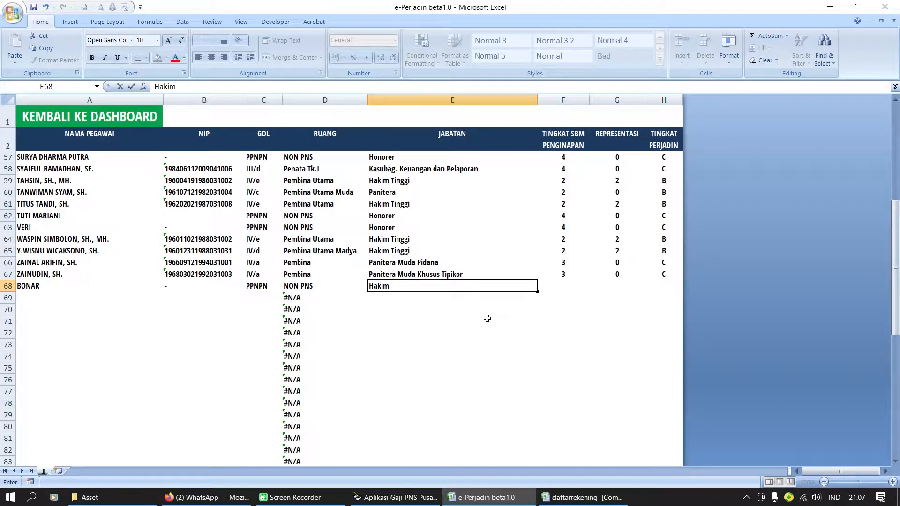
text(AdHoc Tipikor)
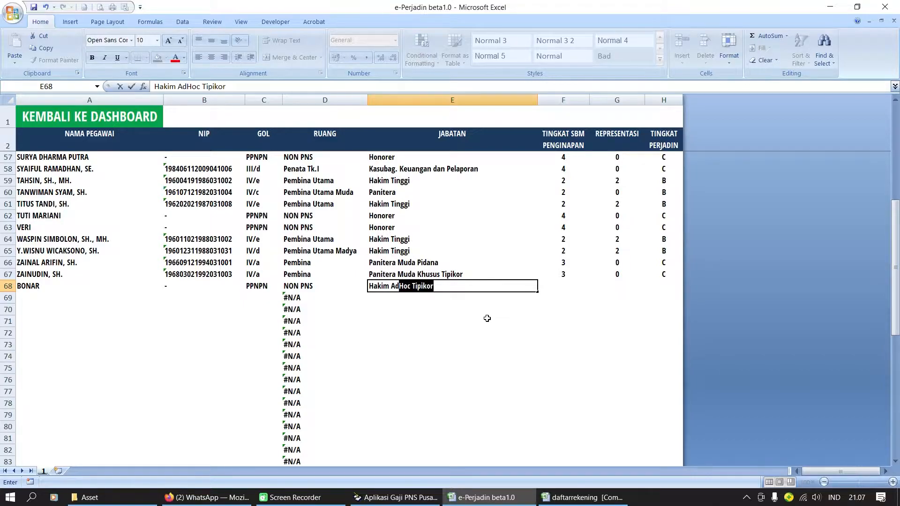
key(Tab)
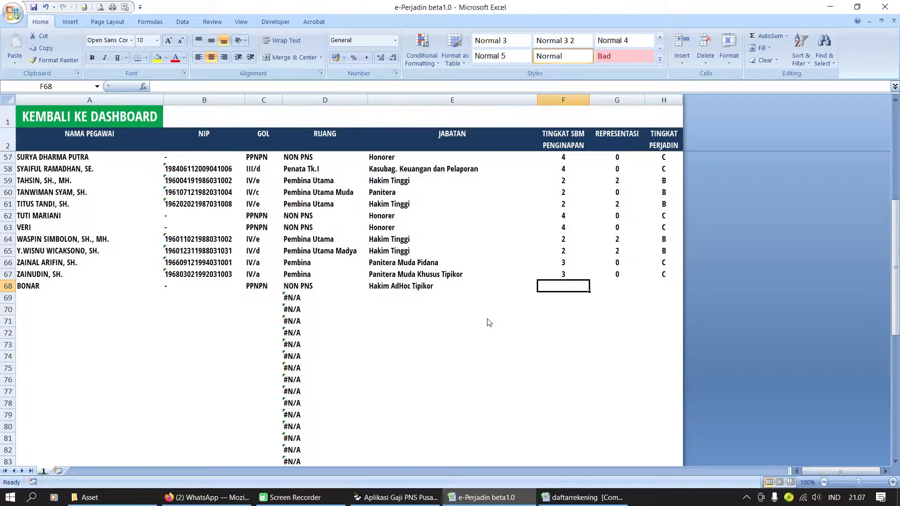
Complete the new employee's row 68 with TINGKAT SBM PENGINAPAN 2, REPRESENTASI 2 and TINGKAT PERJADIN B
text(2)
key(Tab)
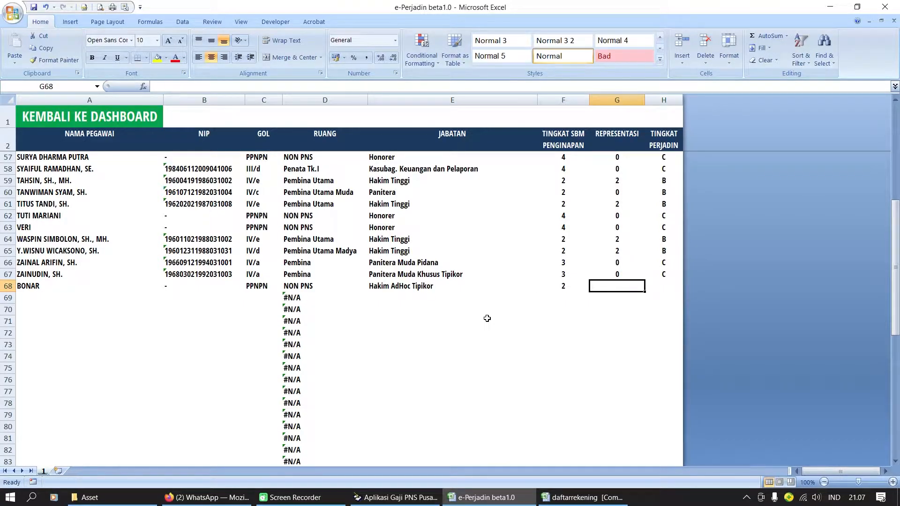
text(2)
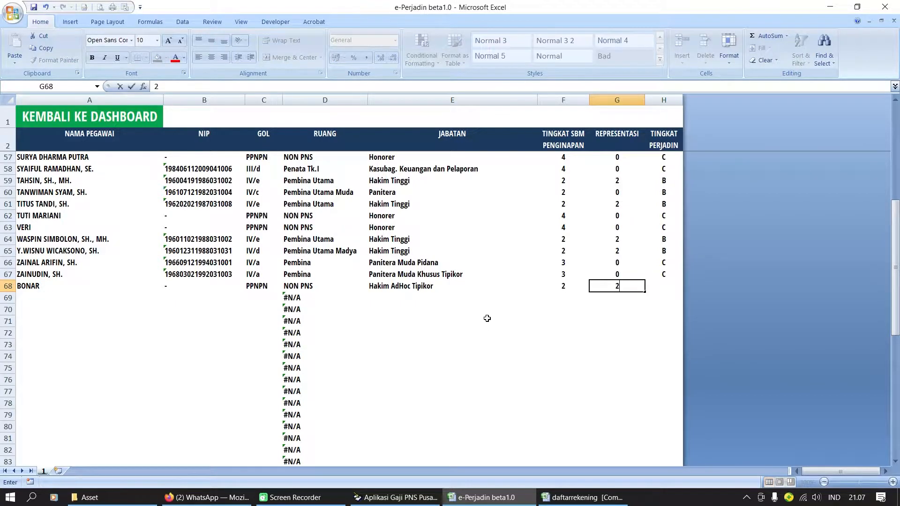
key(Tab)
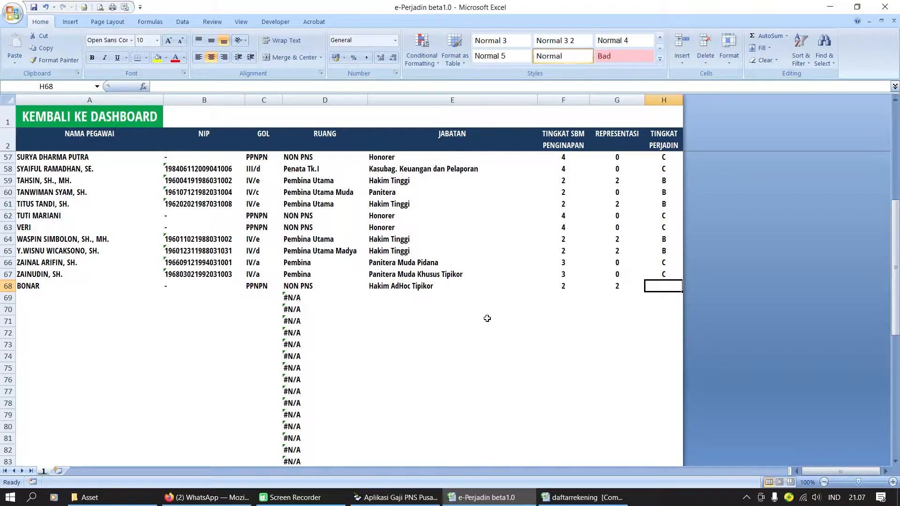
text(B)
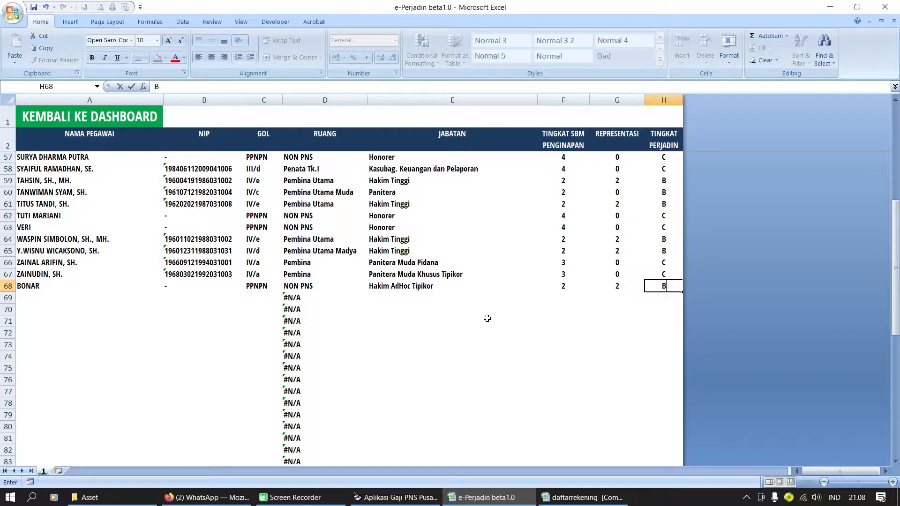
key(Return)
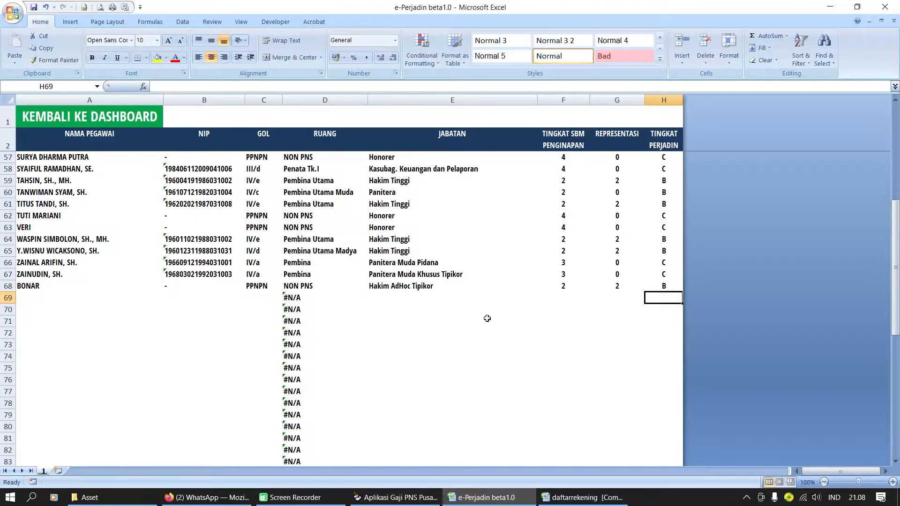
key(Up)
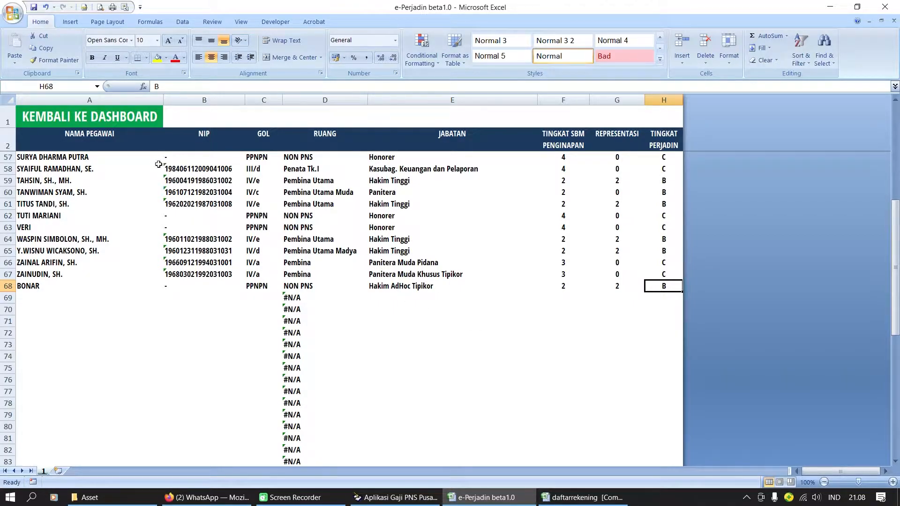
In the SATKER reference sheet's row 8, enter TAHUN ANGGARAN 2021, KODE SATUAN KERJA 400534 and NAMA SATUAN KERJA Pengadilan Tinggi Palu
click(84, 126)
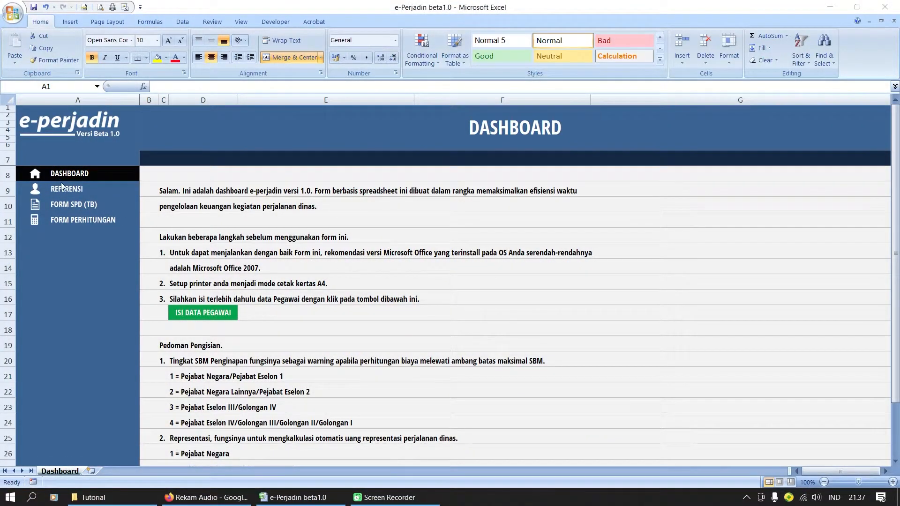
click(71, 186)
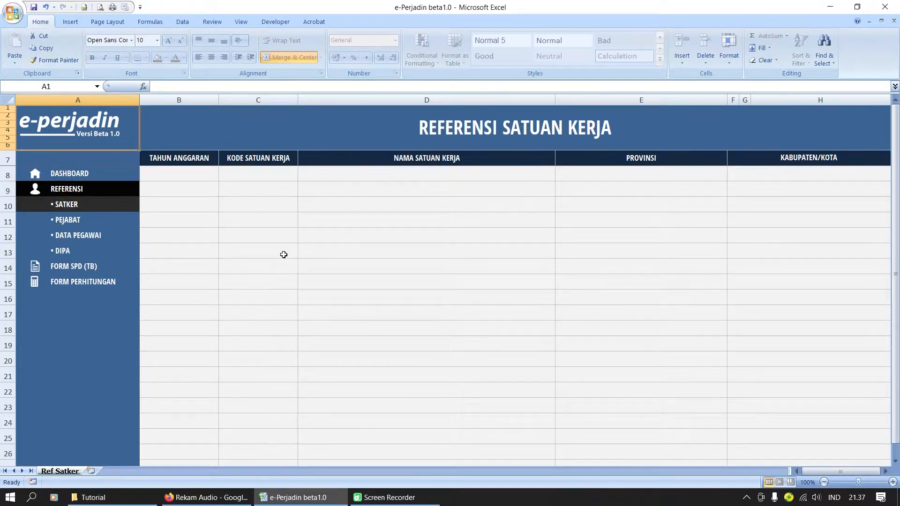
click(194, 177)
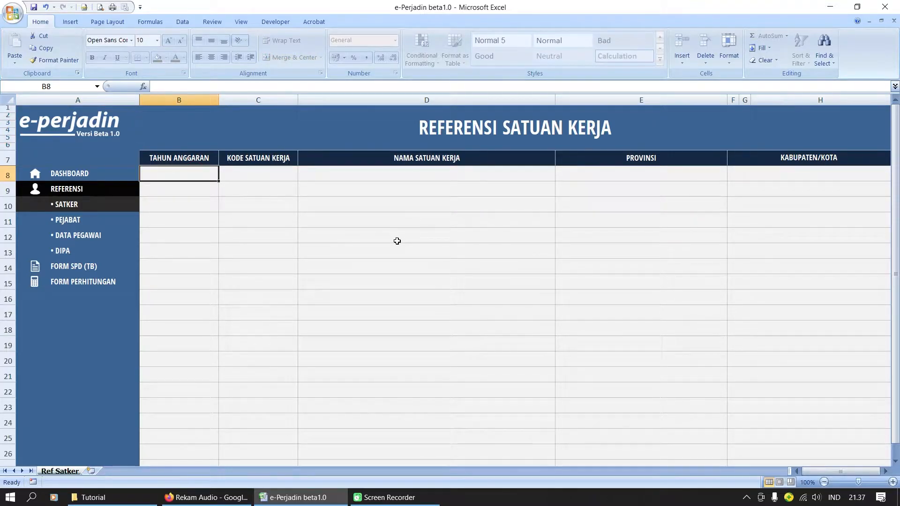
text(2021)
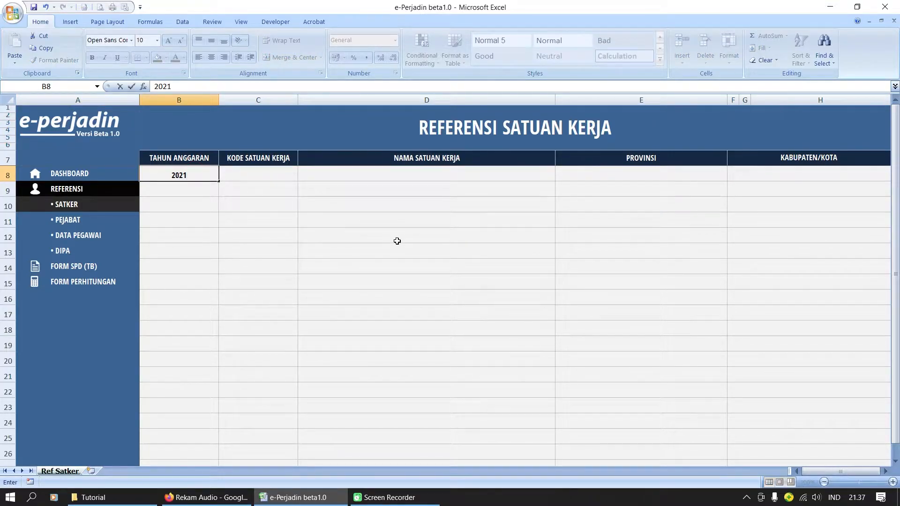
key(Tab)
text(400534)
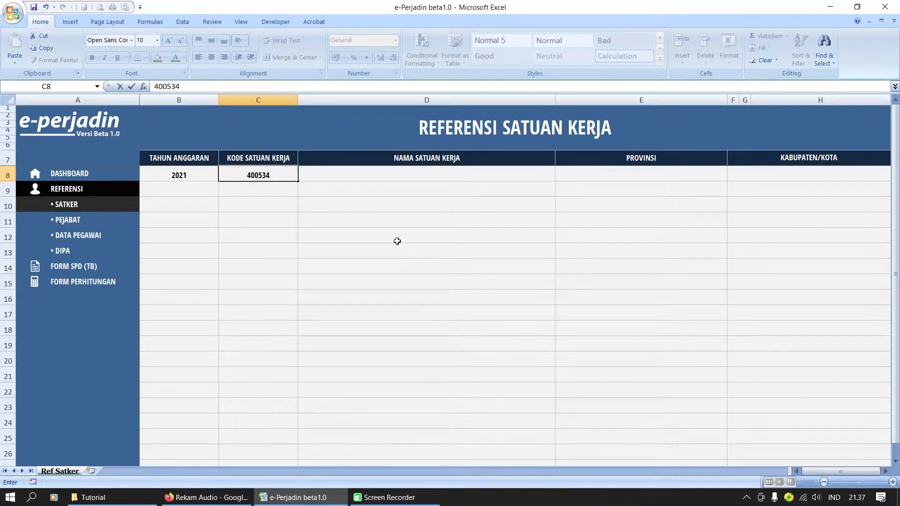
key(Tab)
text(Pengadilan Tinggi Palu)
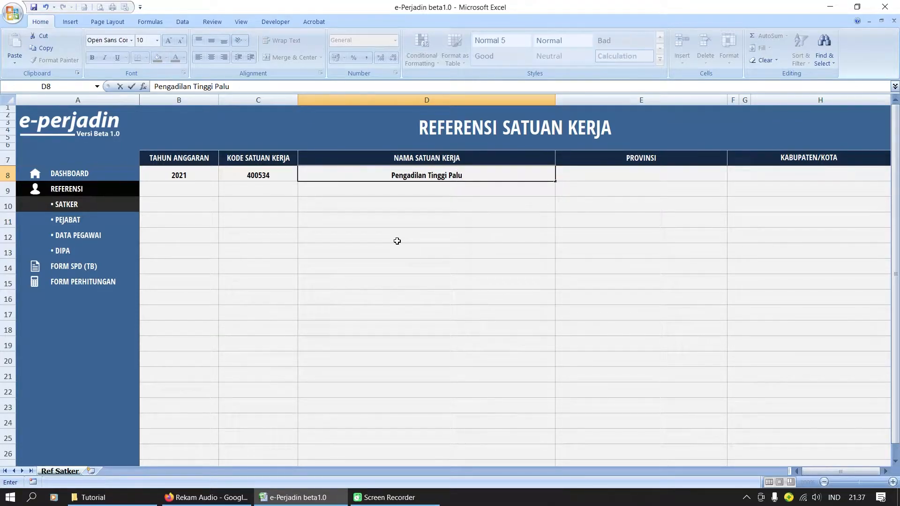
Fill in the work unit's PROVINSI as Sulawesi Tengah and its KABUPATEN/KOTA as Palu
key(Tab)
text(Sulawesi tengah)
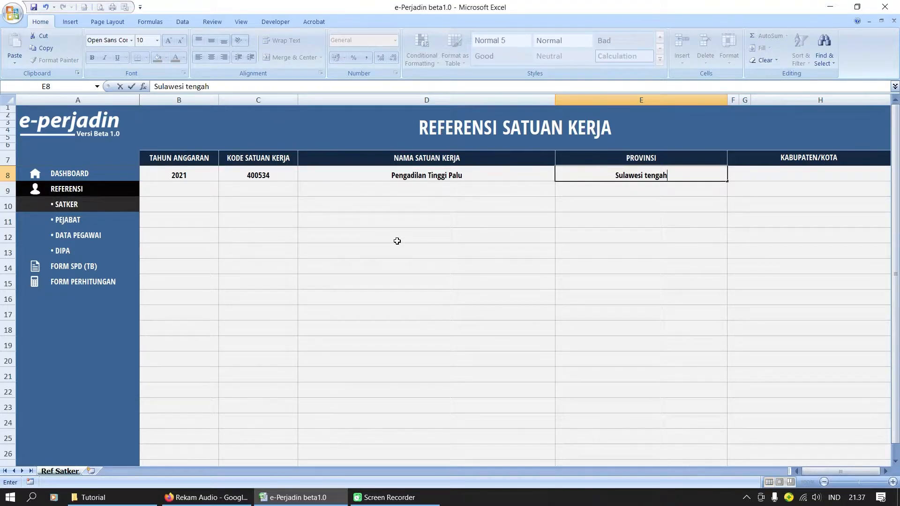
key(F2)
key(Left)
key(Left)
key(Left)
text(T)
key(Tab)
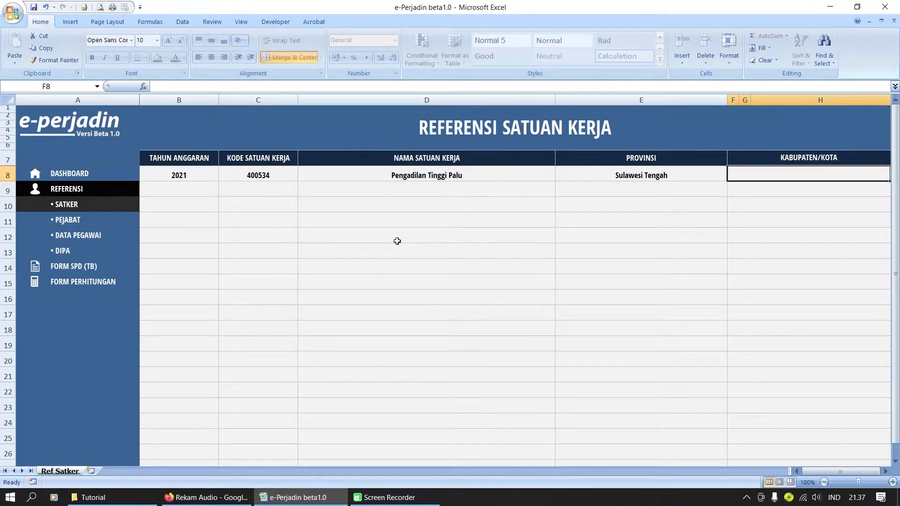
text(Palu)
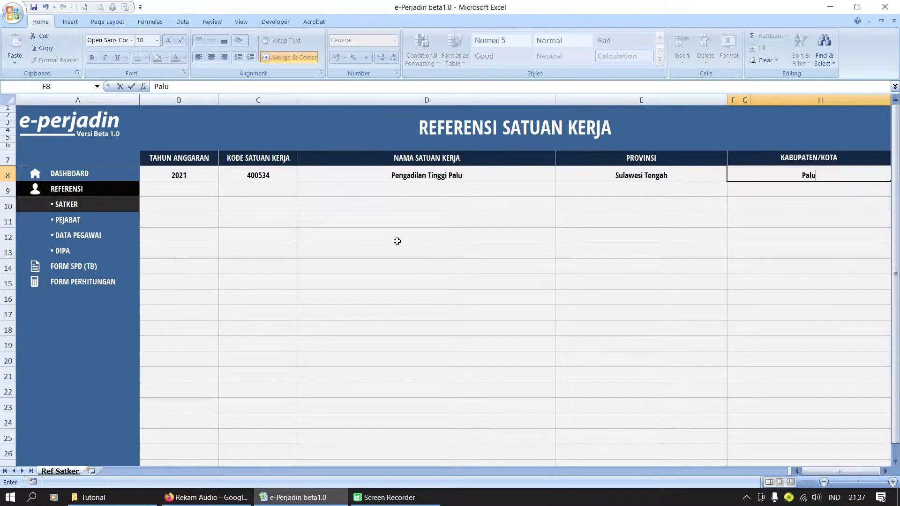
key(Return)
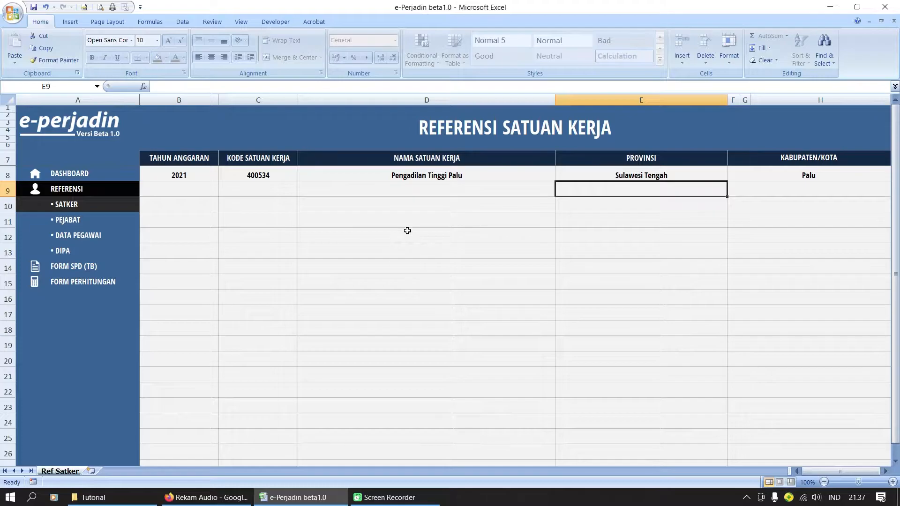
Open the PEJABAT reference sheet and examine the signing officials' JABATAN entries and the notes on where each is used
click(74, 222)
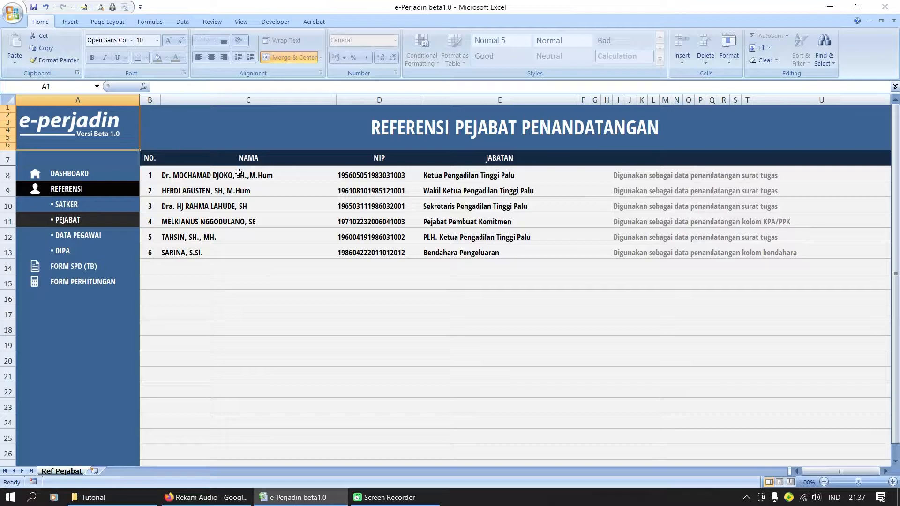
drag(239, 175, 665, 262)
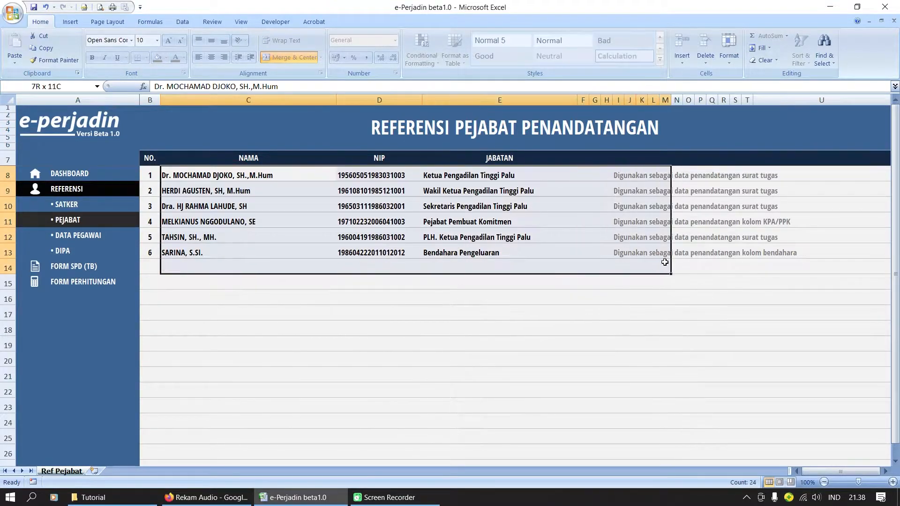
click(443, 331)
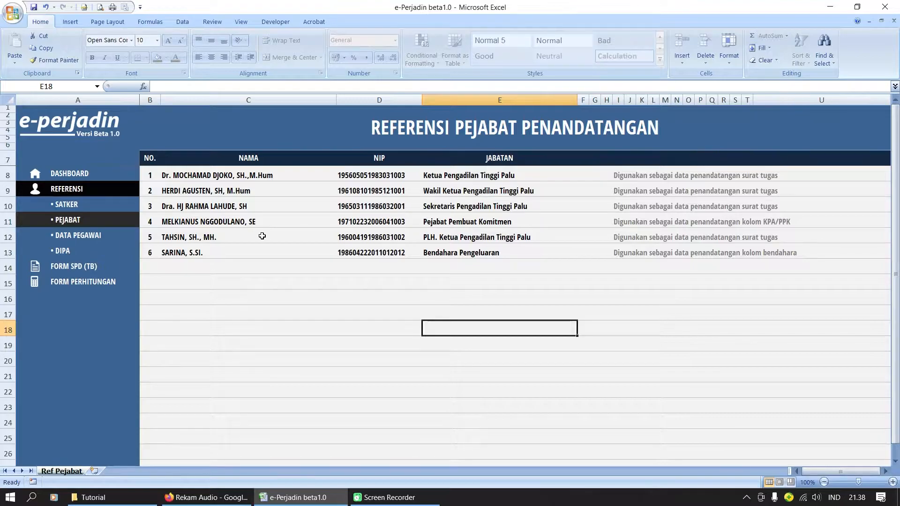
click(513, 179)
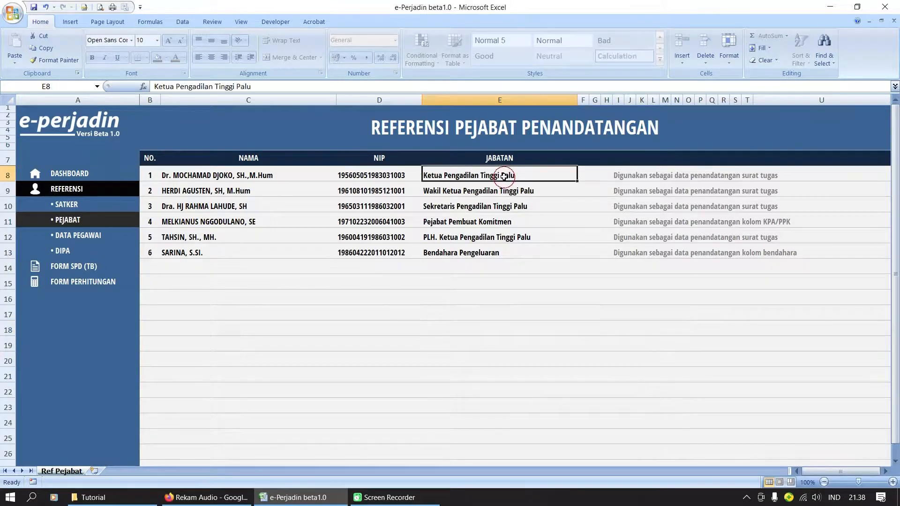
click(483, 191)
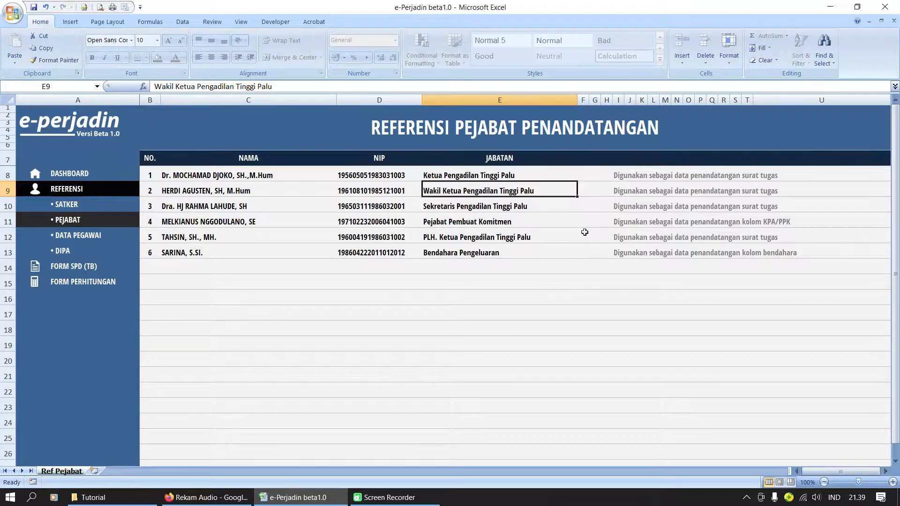
click(514, 206)
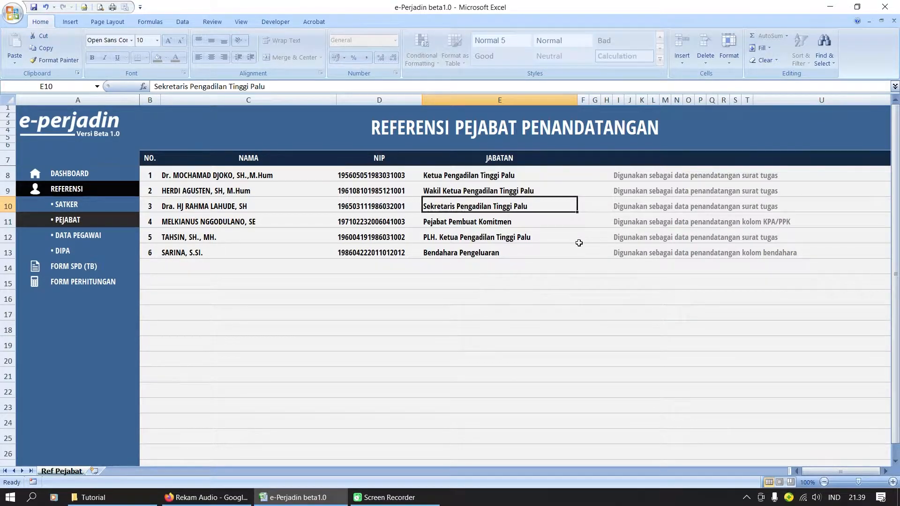
click(478, 224)
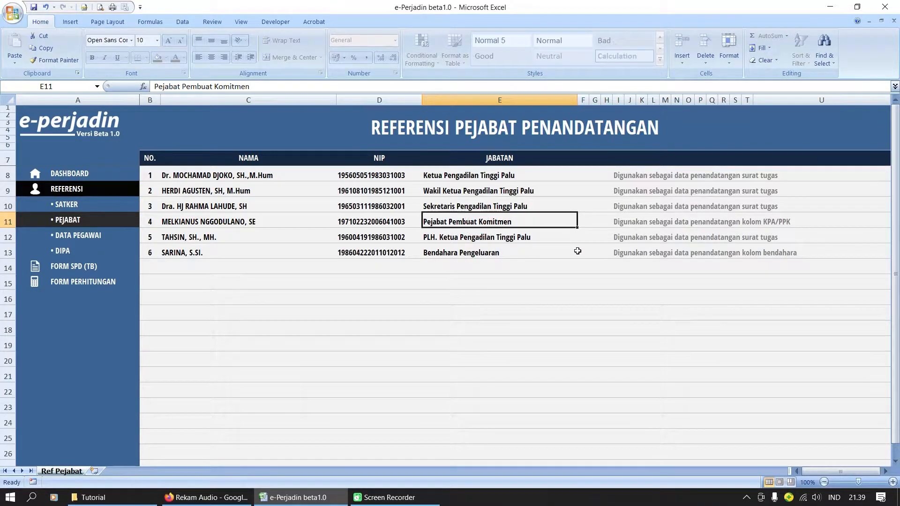
click(488, 239)
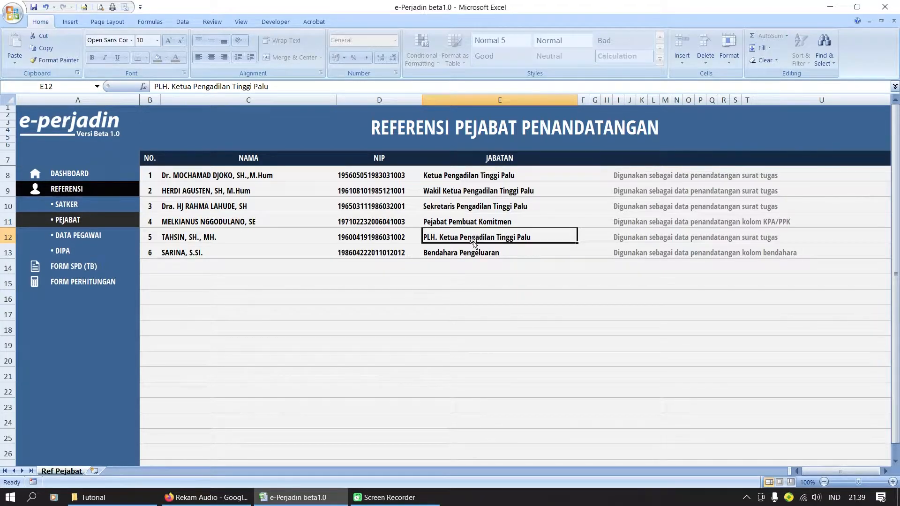
click(437, 257)
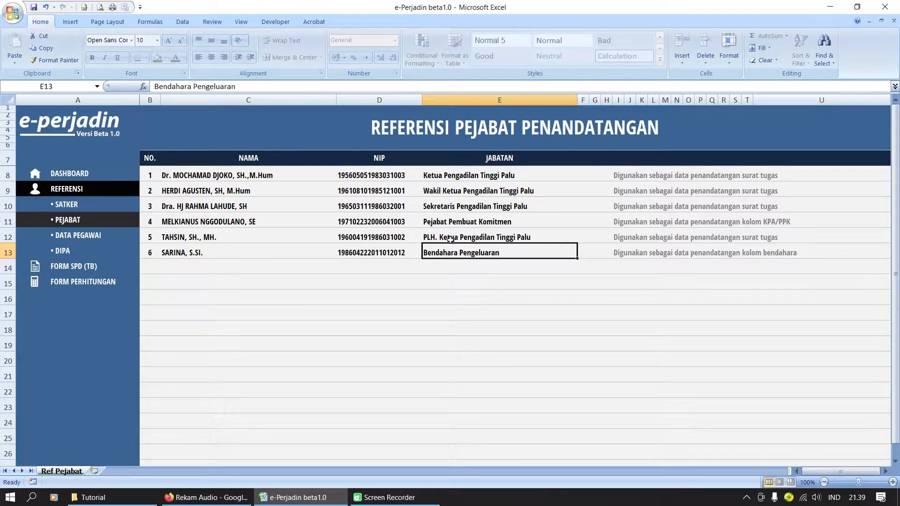
Replace the PLH. Ketua Pengadilan Tinggi Palu's name in C12 by entering part of another employee's name and picking the matching suggestion
click(225, 237)
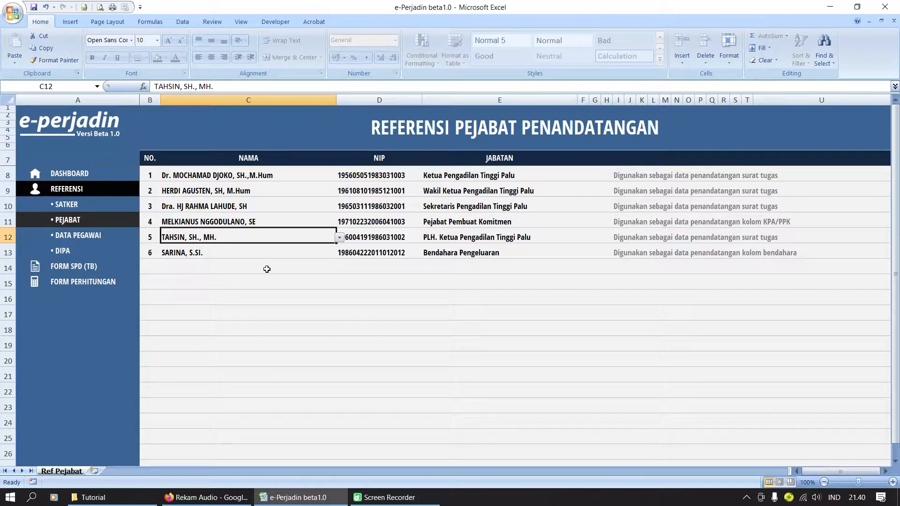
key(Delete)
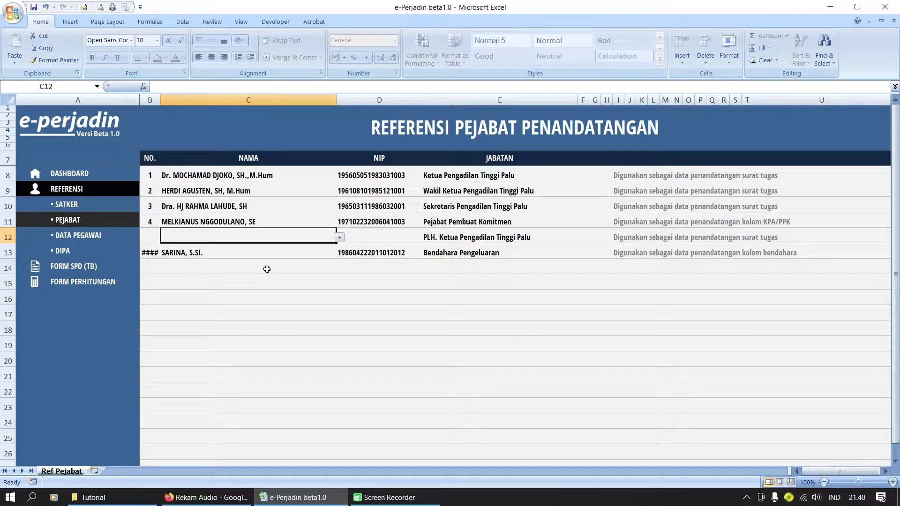
text(a)
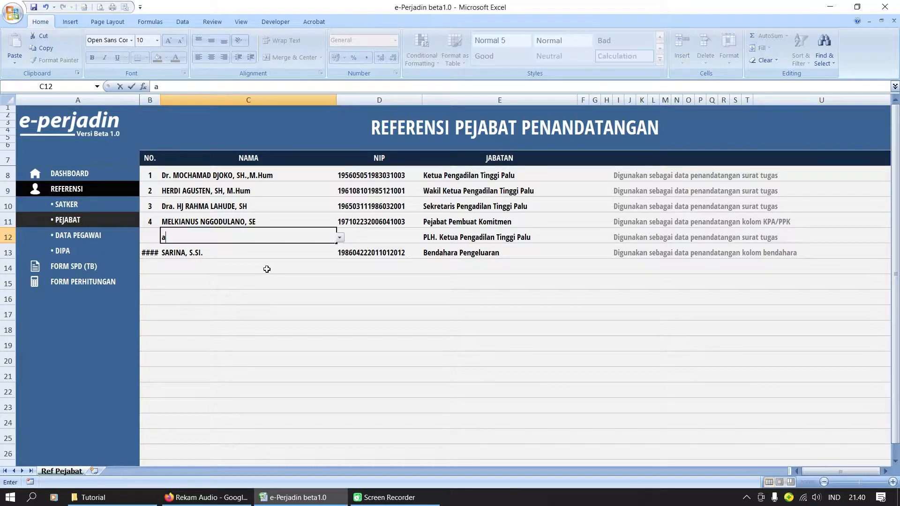
text(sba)
click(371, 239)
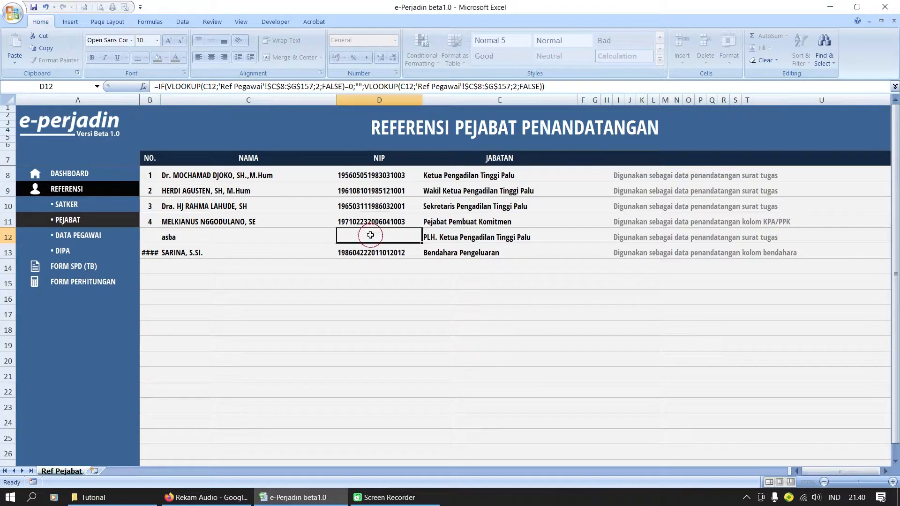
click(268, 233)
click(340, 237)
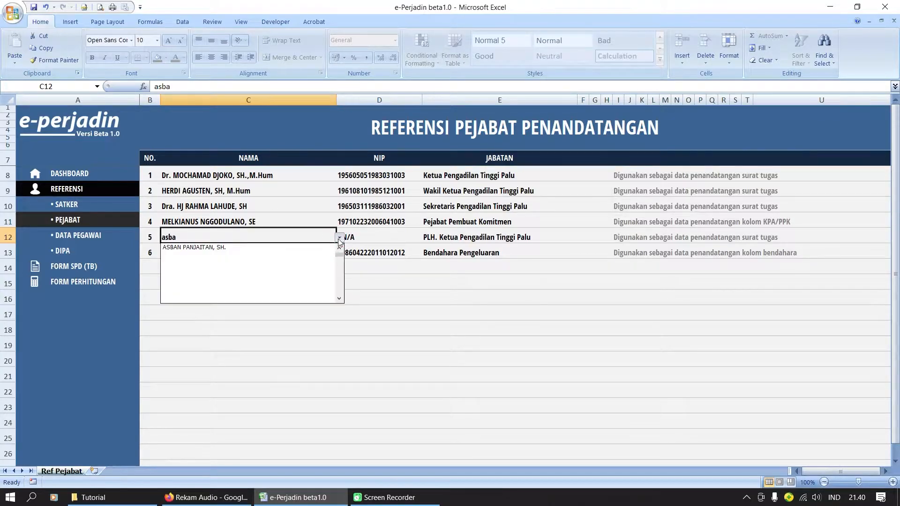
click(271, 248)
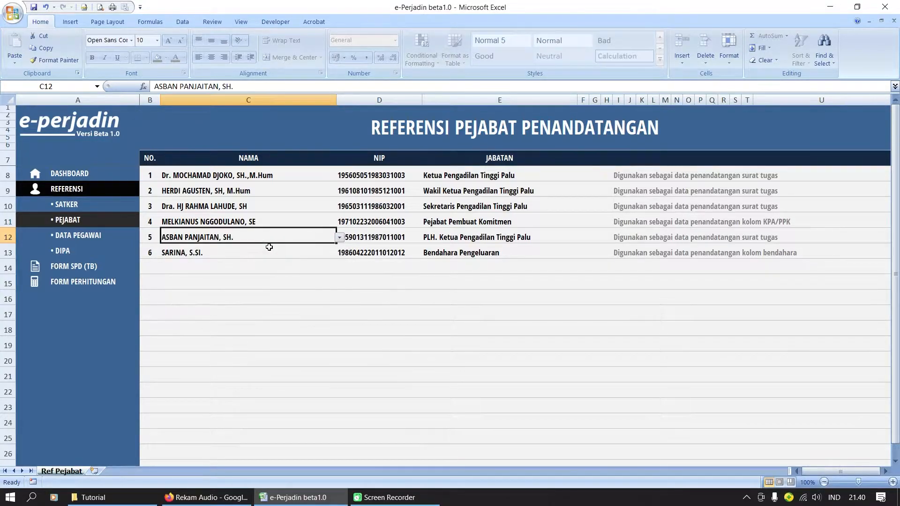
click(378, 236)
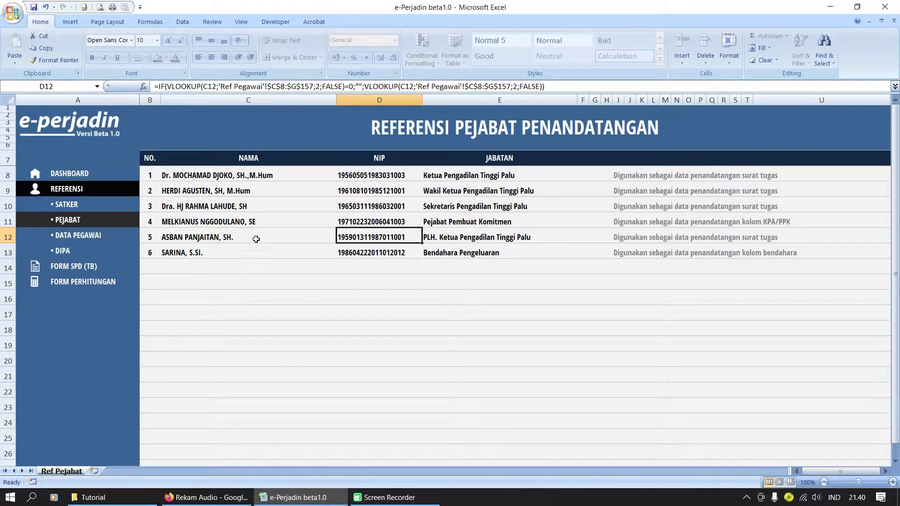
click(240, 242)
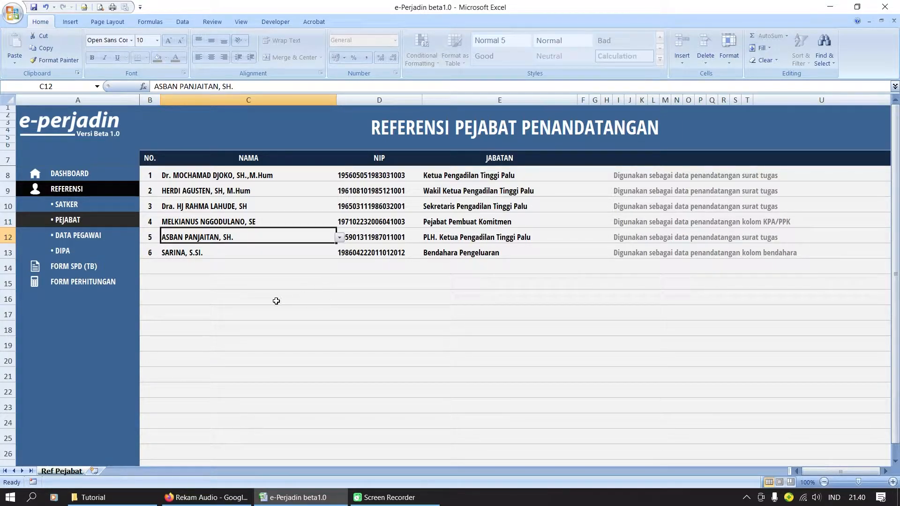
Review the DATA PEGAWAI reference sheet and the DIPA reference sheet
click(91, 239)
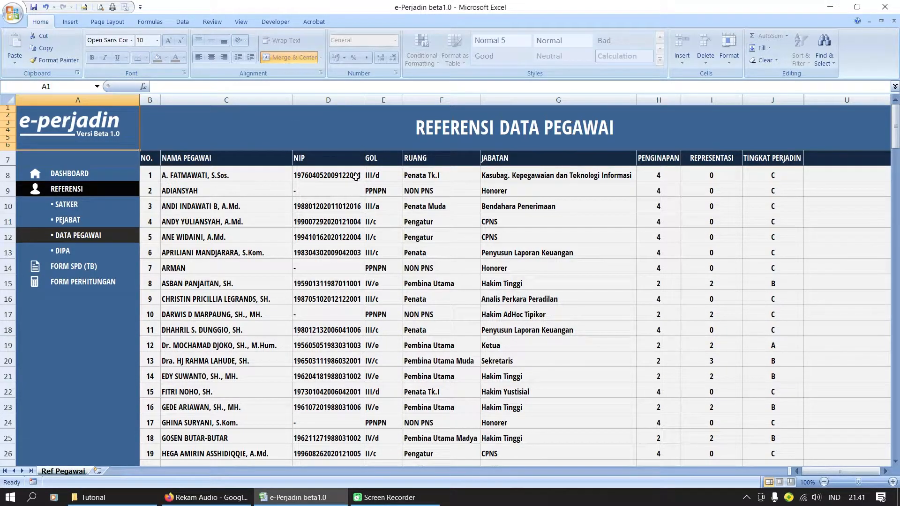
click(66, 257)
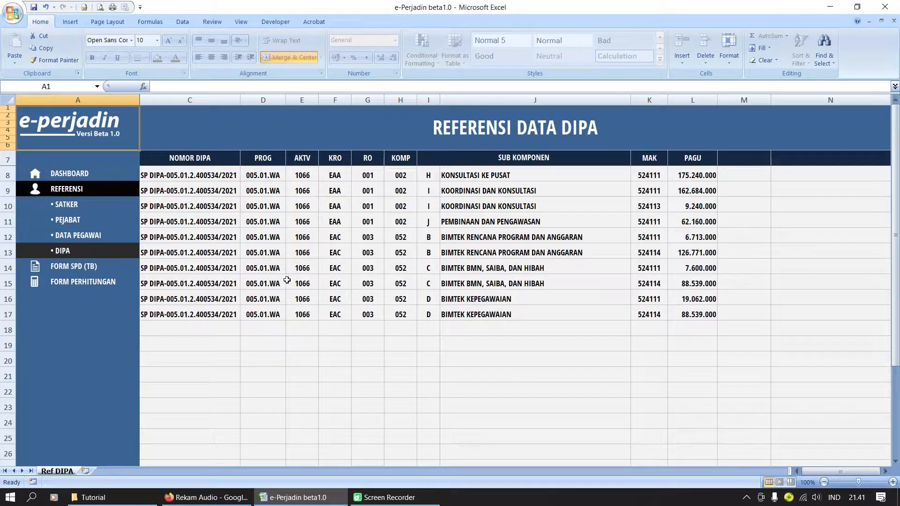
Examine the budget fields of the first DIPA reference row, from NOMOR DIPA, PROG, AKTV, KRO and RO through to PAGU
click(201, 179)
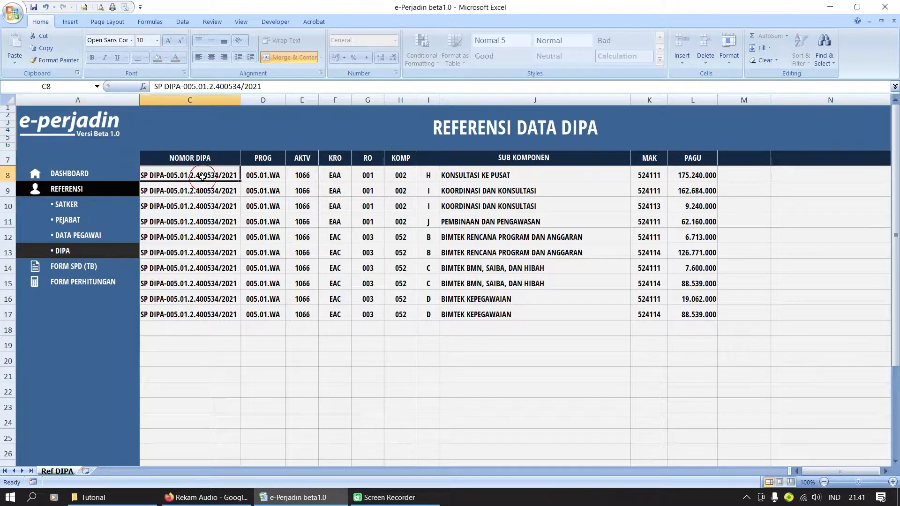
click(268, 177)
click(309, 176)
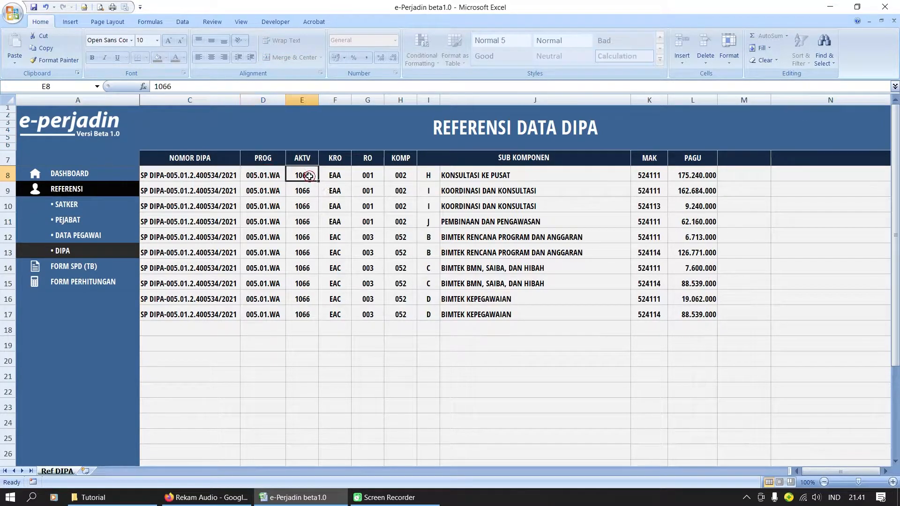
click(335, 174)
click(369, 177)
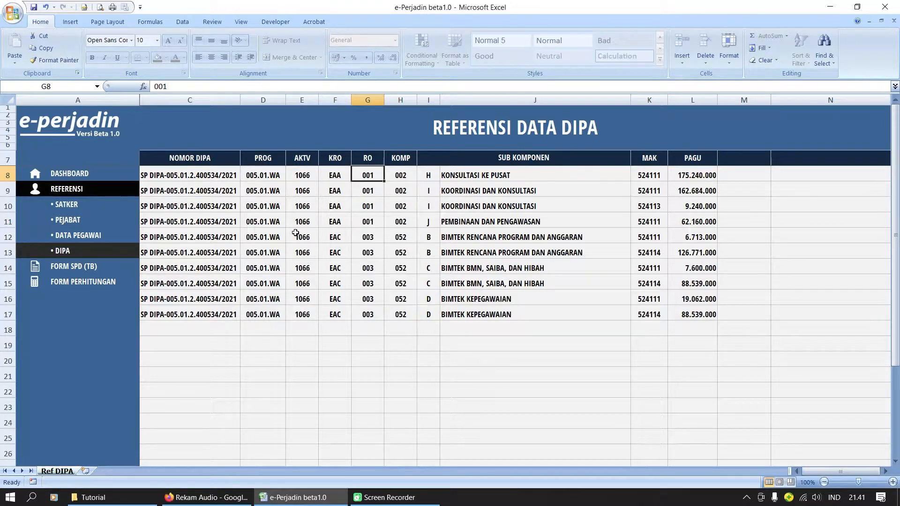
click(203, 178)
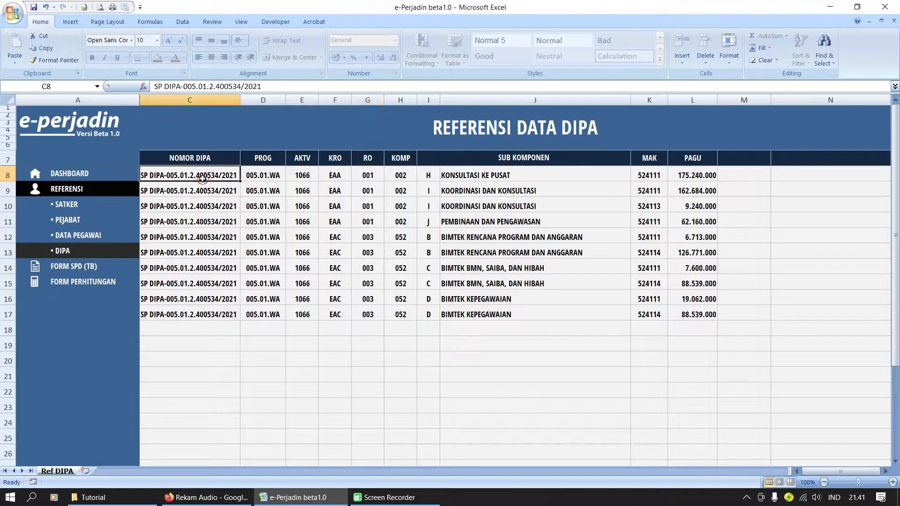
click(265, 178)
click(299, 174)
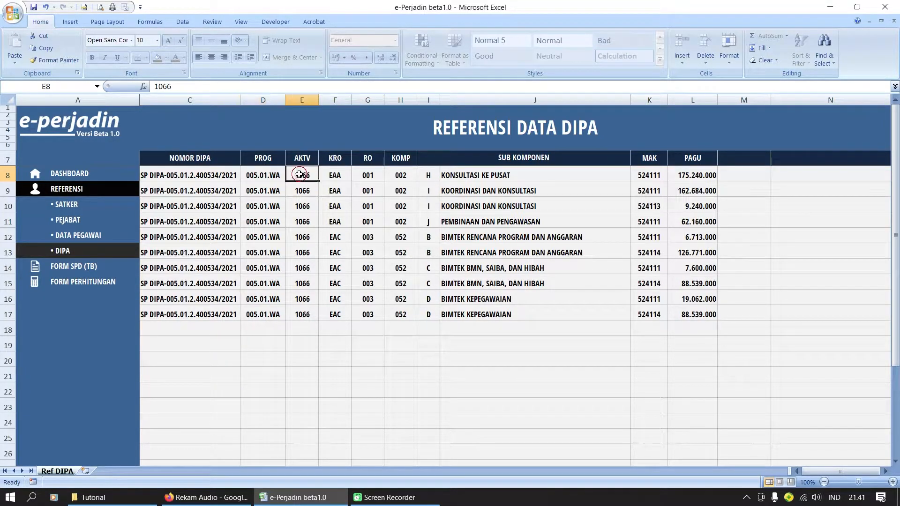
click(329, 173)
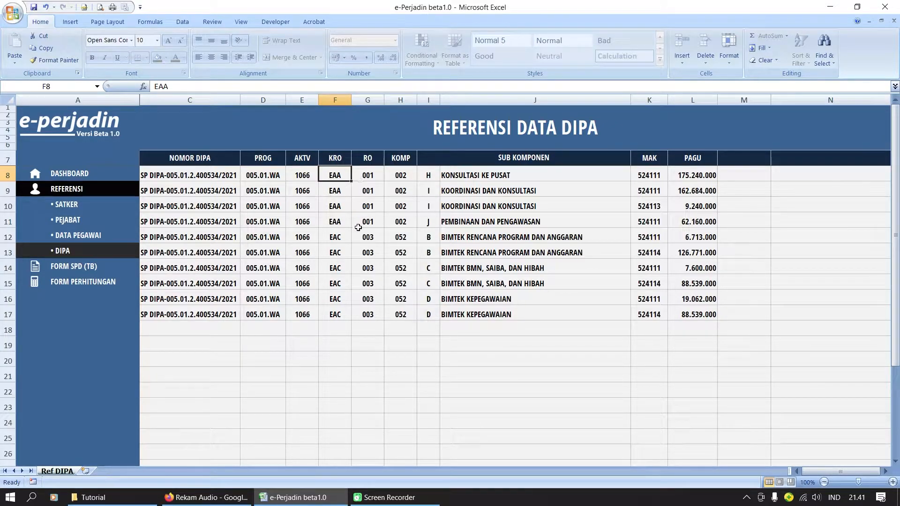
drag(257, 177, 701, 175)
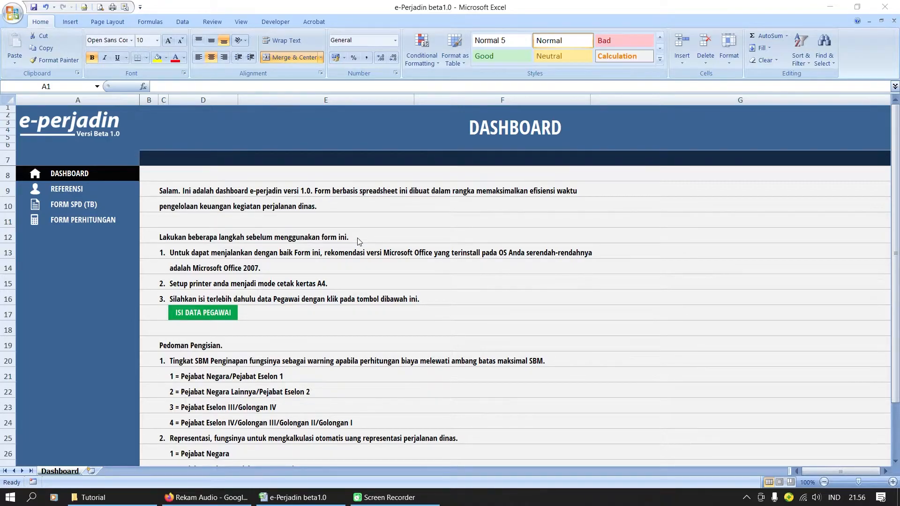
Open the travel order form FORM SPD (TB) and enter W21-U/49/III/2021 as the Nomor Surat Tugas
click(80, 207)
click(81, 208)
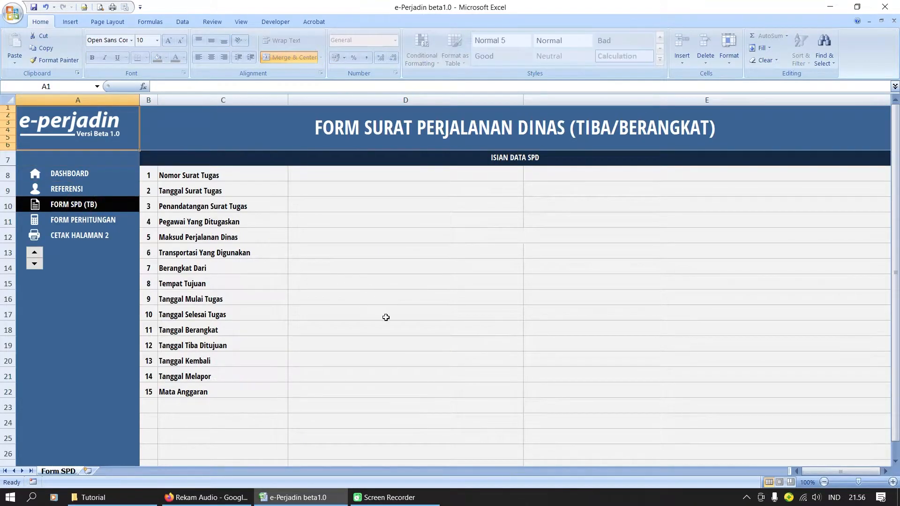
click(396, 295)
click(318, 175)
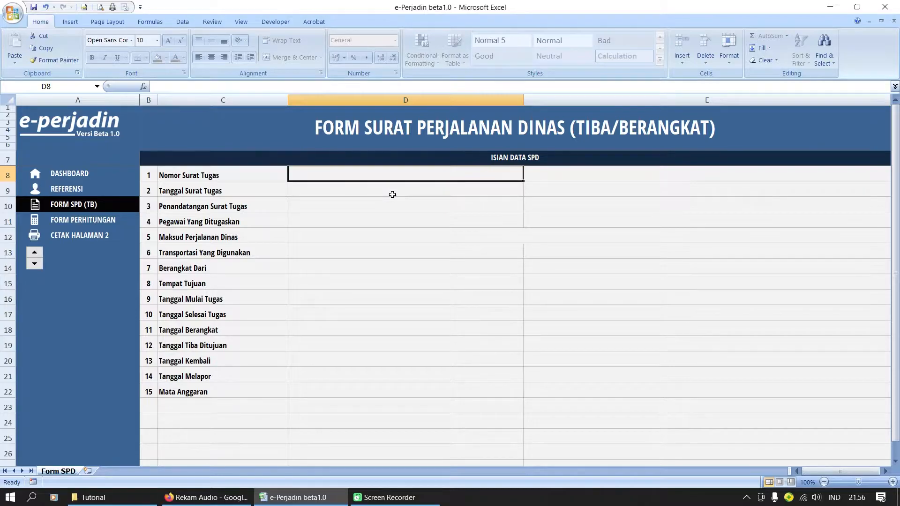
text(W21)
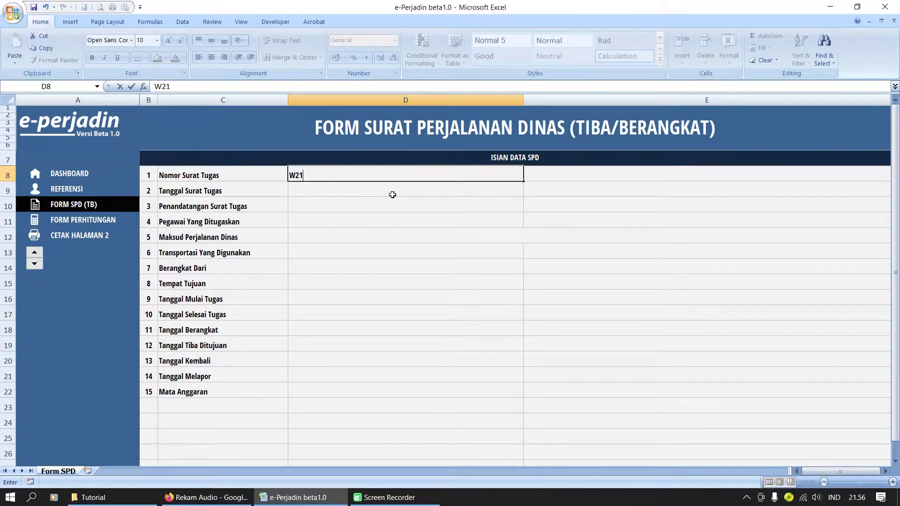
text(-U/49/III/2021)
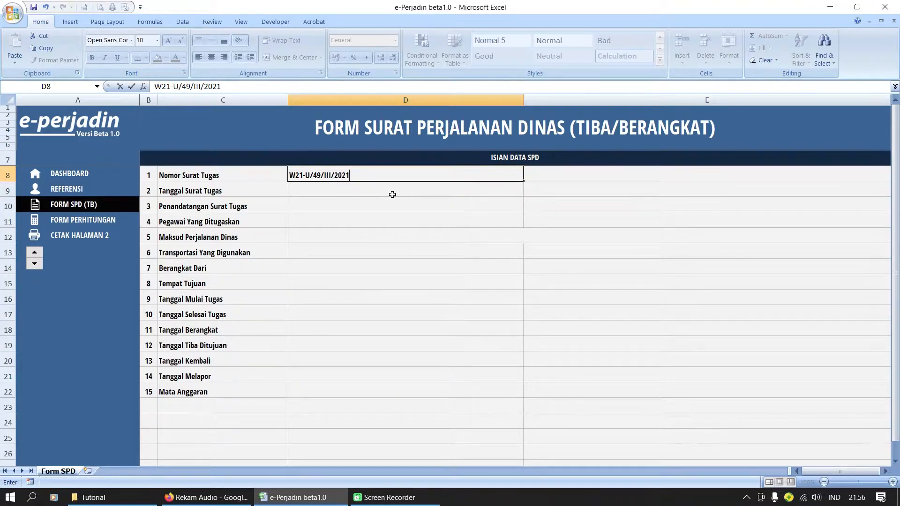
key(Return)
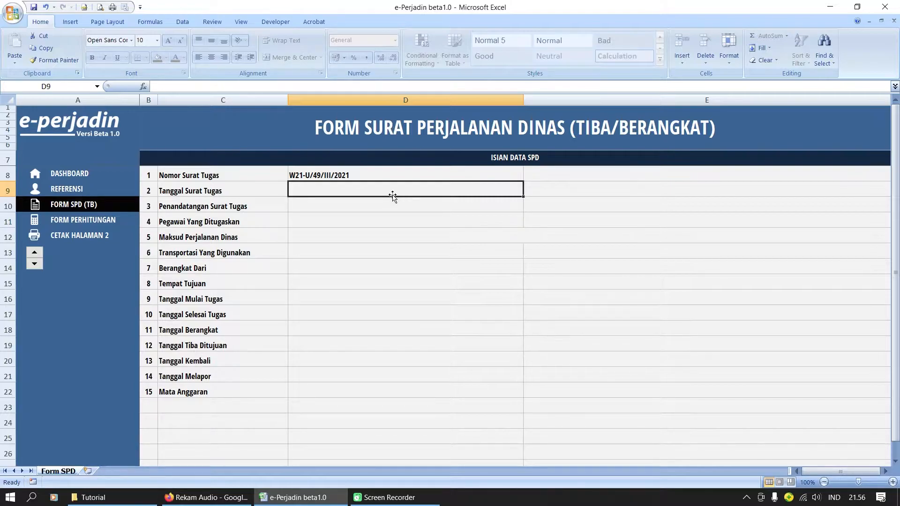
Set the Tanggal Surat Tugas to 03 Maret 2021 and choose the first listed official as Penandatangan Surat Tugas
text(3)
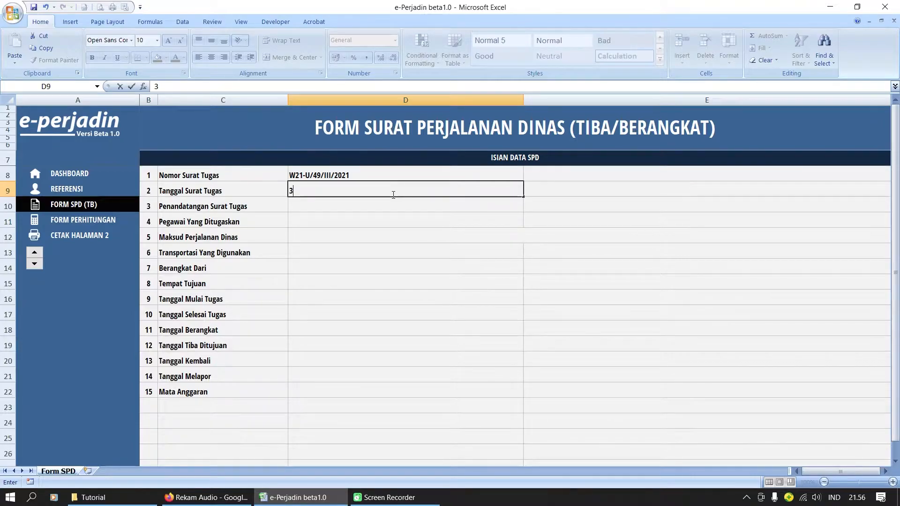
text(-3)
key(Return)
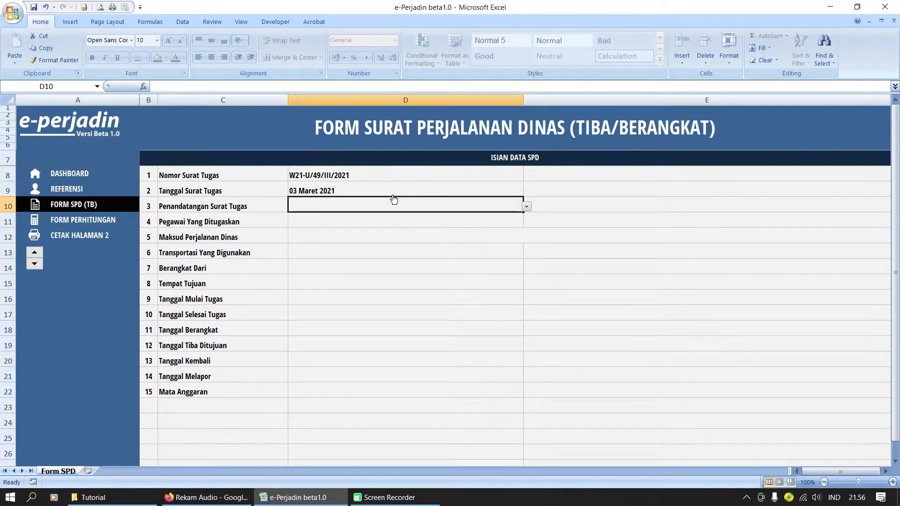
click(527, 207)
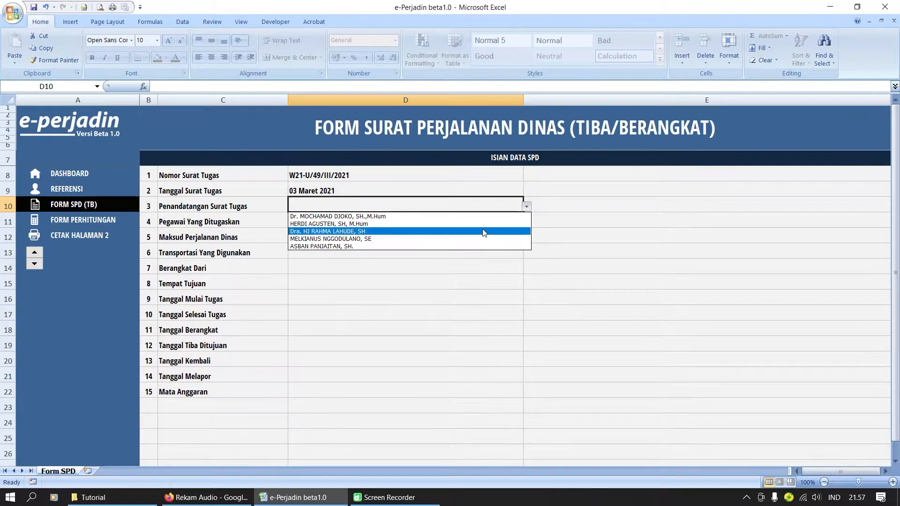
click(462, 217)
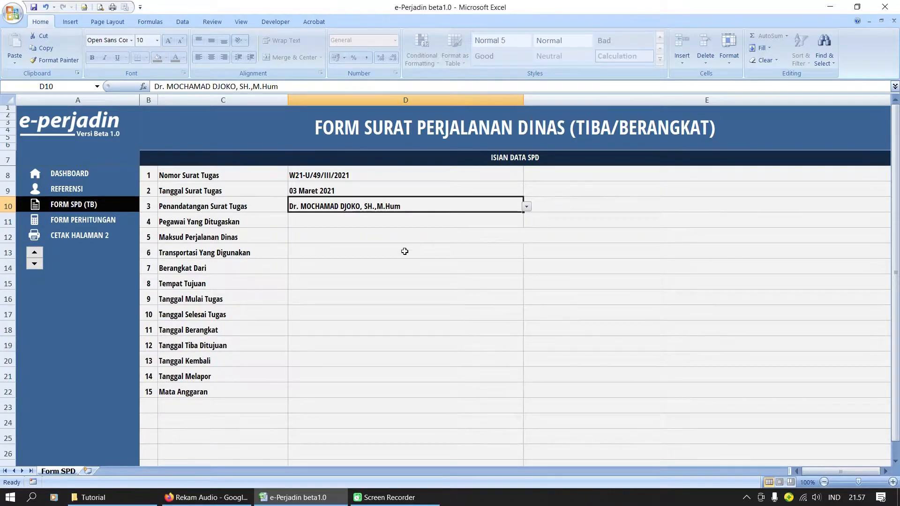
click(396, 263)
Fill in Pegawai Yang Ditugaskan by entering the start of an employee's name and picking the matching suggestion
click(350, 218)
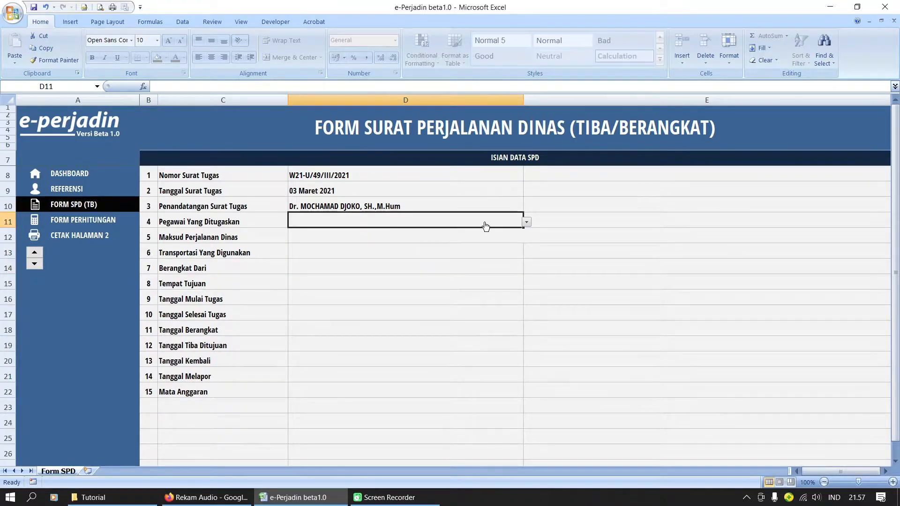
click(526, 222)
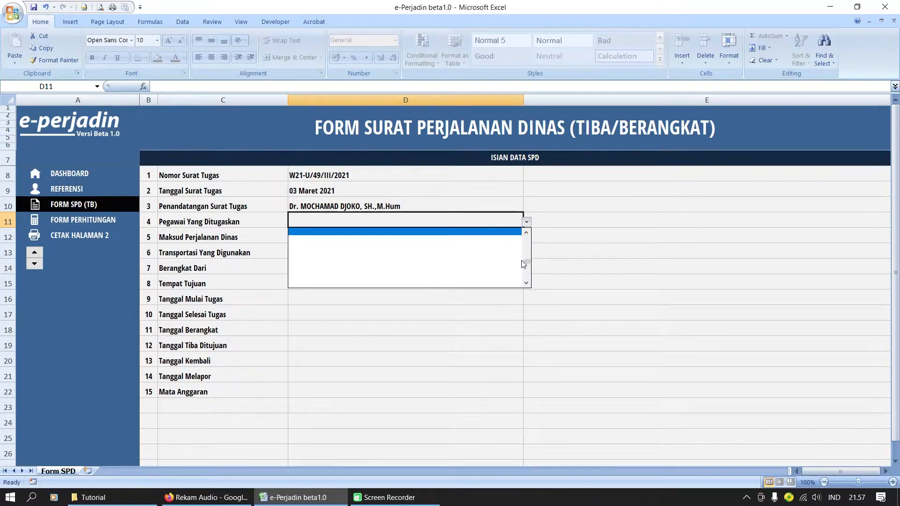
mouse_move(526, 249)
mouse_down()
mouse_move(527, 239)
mouse_move(525, 281)
mouse_move(530, 235)
mouse_up()
click(542, 218)
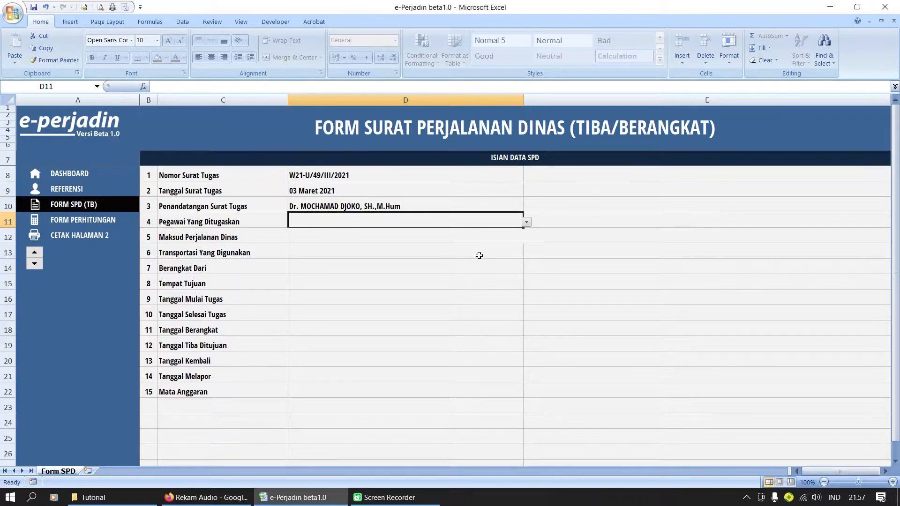
text(Y)
key(BackSpace)
text(SYAI)
click(534, 221)
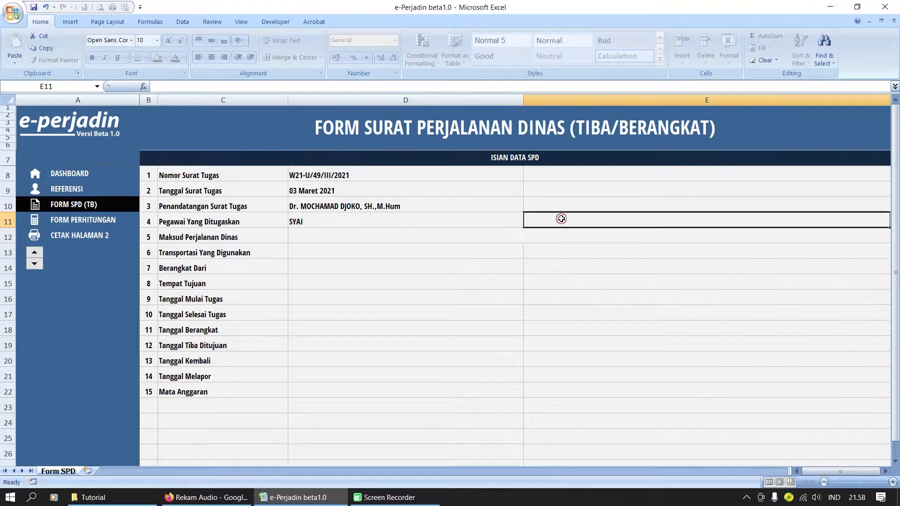
click(479, 222)
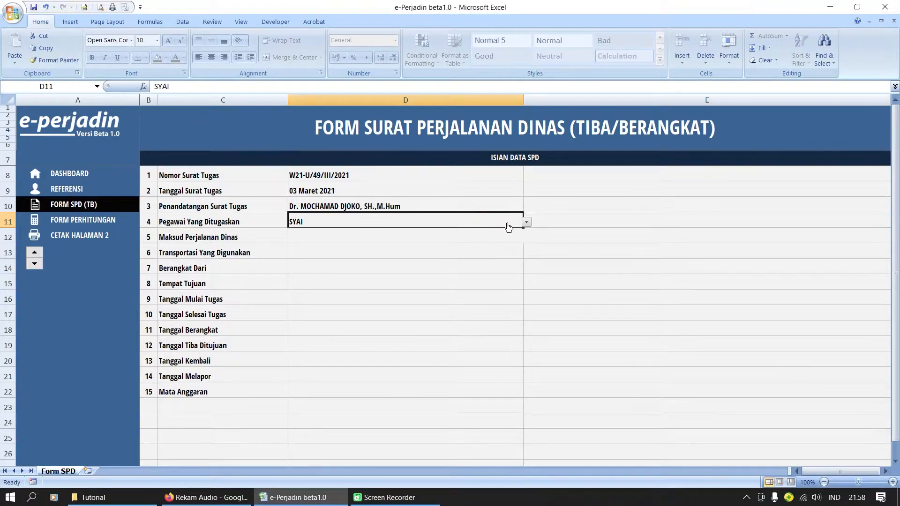
click(527, 223)
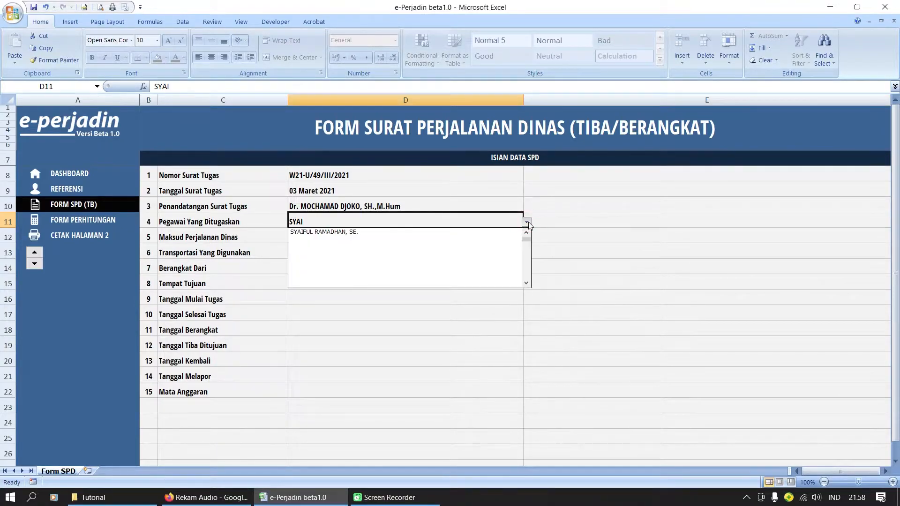
click(435, 232)
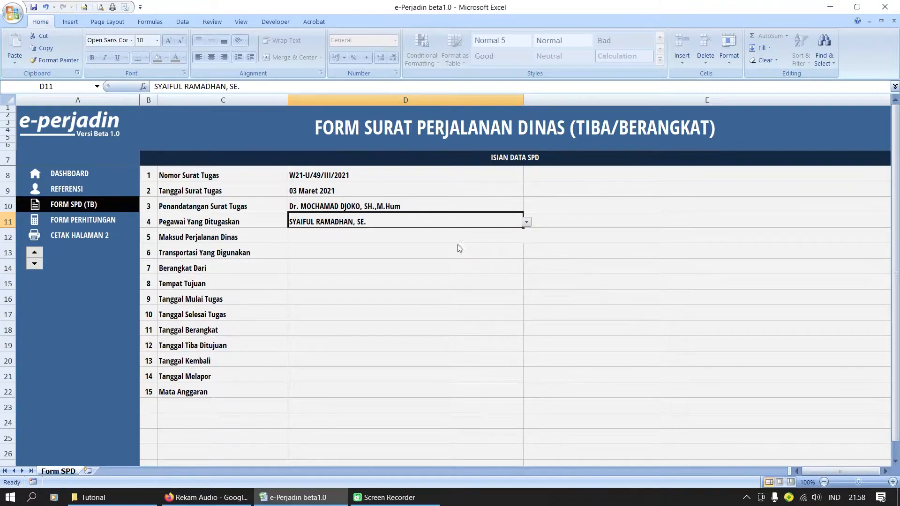
Filter the Pegawai Yang Ditugaskan suggestions with "an" and look through the matching employees without choosing one
text(an)
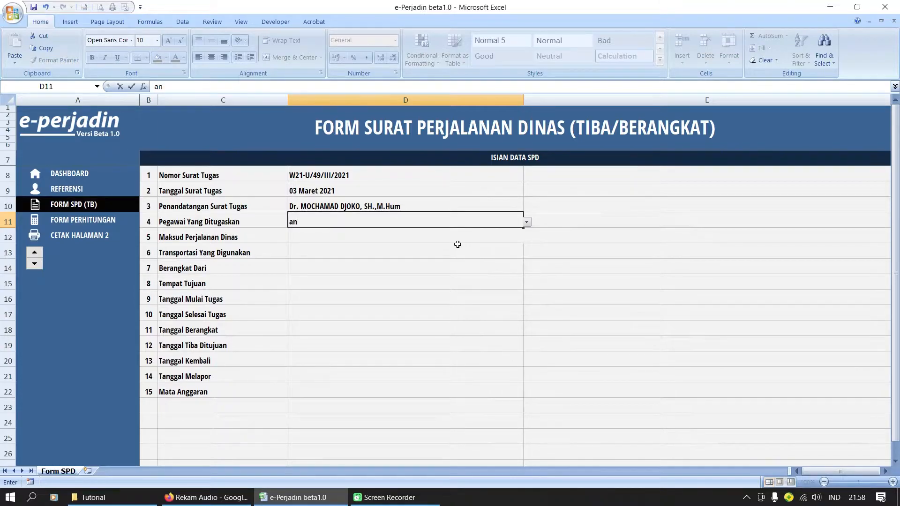
click(592, 251)
click(483, 225)
click(527, 226)
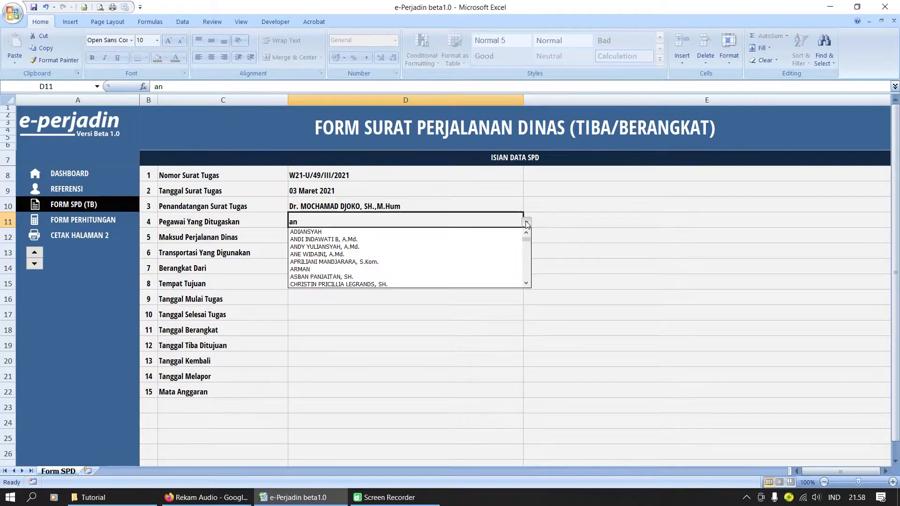
mouse_move(527, 240)
mouse_down()
mouse_move(527, 259)
mouse_move(527, 238)
mouse_up()
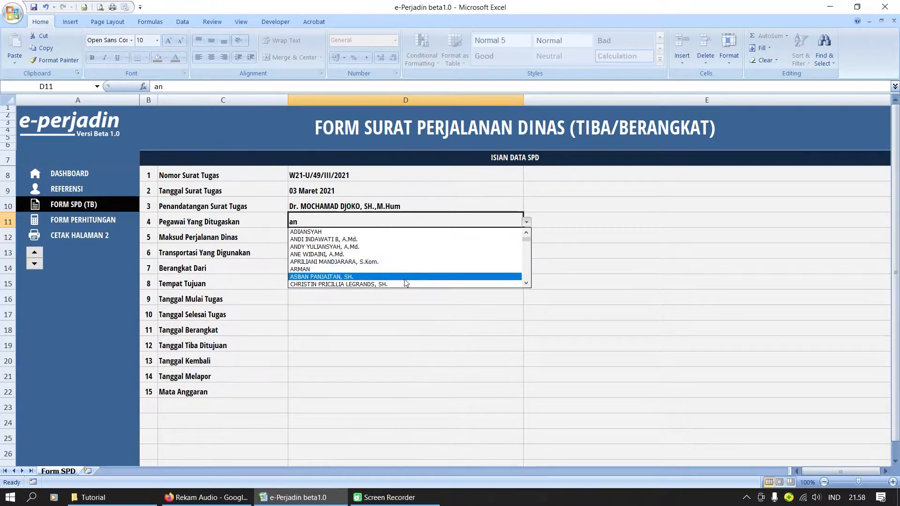
click(557, 223)
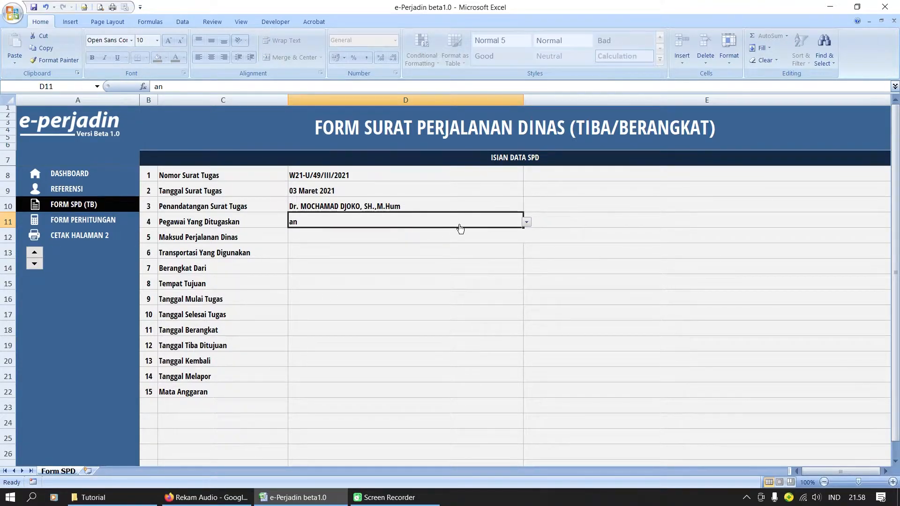
Narrow the Pegawai Yang Ditugaskan suggestions with "apr" and assign the matching employee
text(apr)
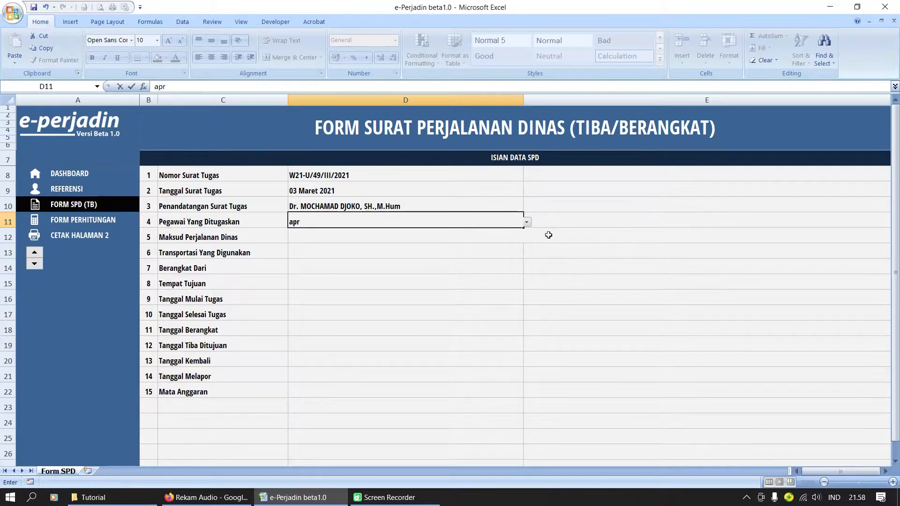
key(Return)
click(493, 224)
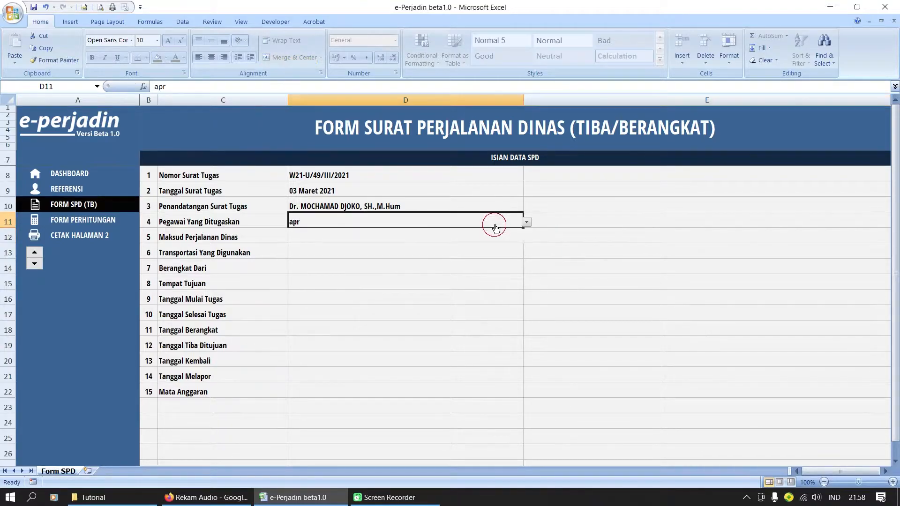
click(527, 223)
click(498, 232)
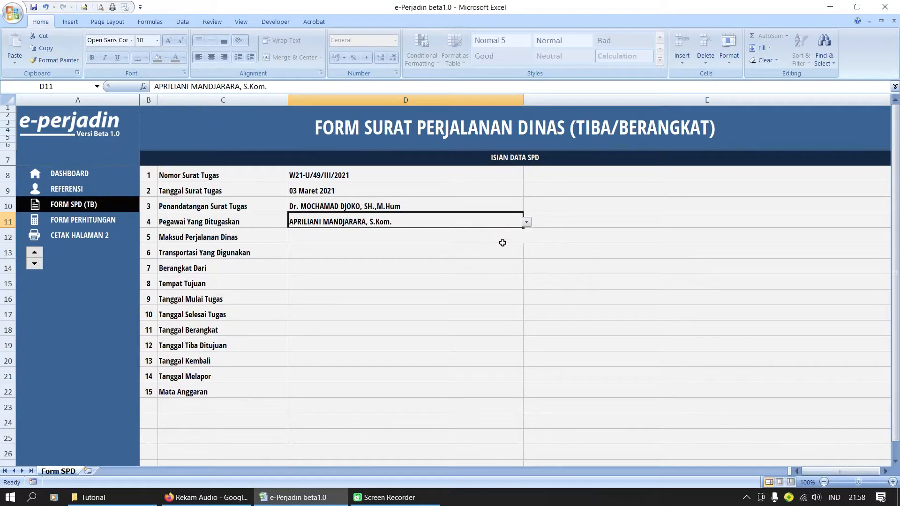
Enter Koordinasi as the Maksud Perjalanan Dinas and choose Kendaraan Umum as the Transportasi Yang Digunakan
click(420, 236)
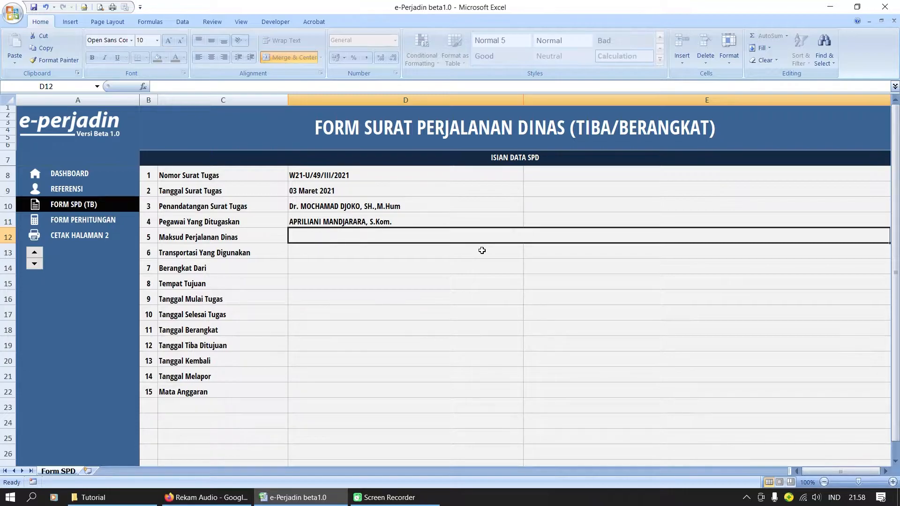
text(Koordinasi)
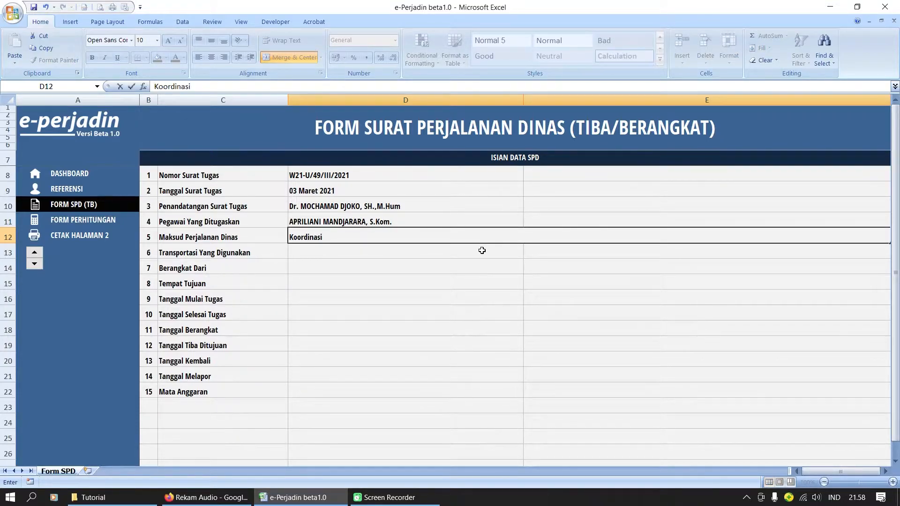
key(Return)
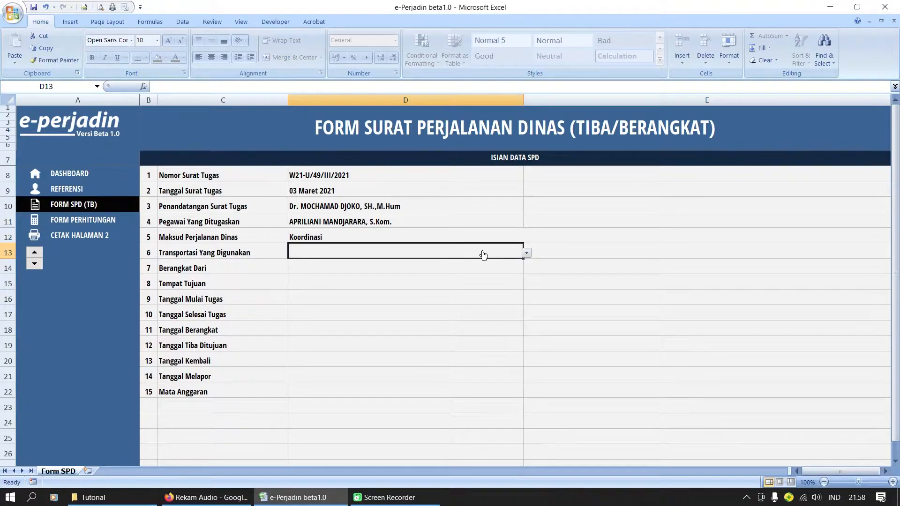
click(526, 254)
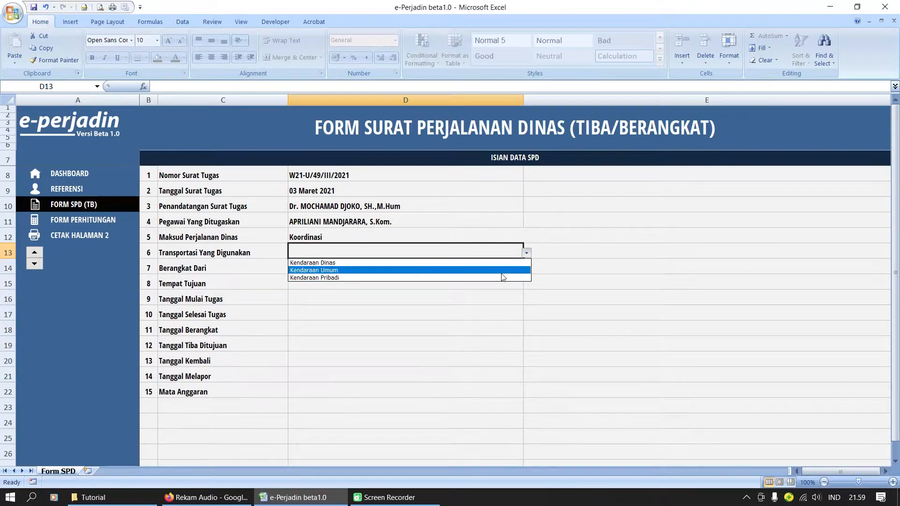
click(502, 273)
click(450, 267)
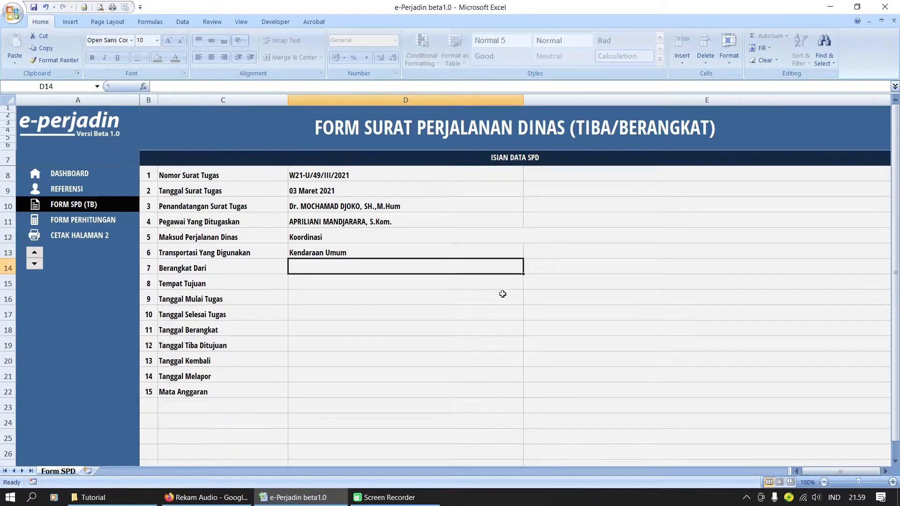
Enter Poso as Berangkat Dari and Jakarta as Tempat Tujuan in the travel order form
text(Poso)
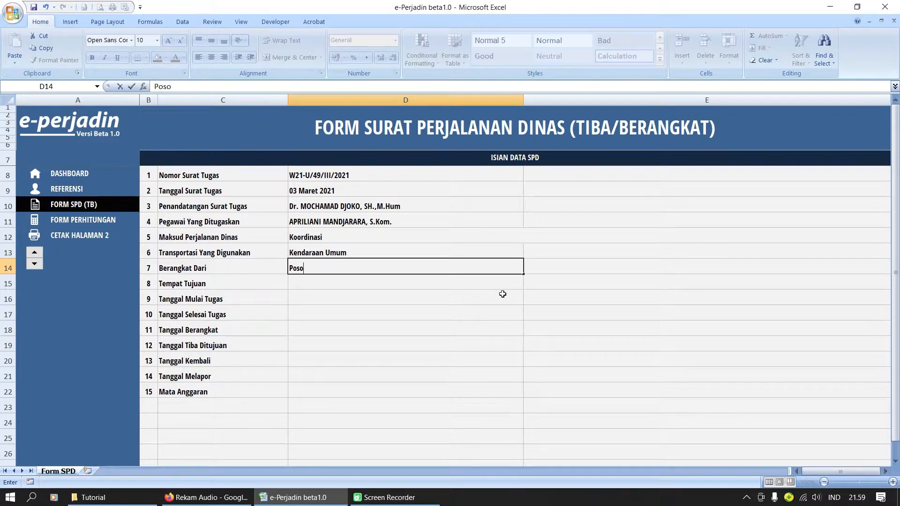
click(485, 287)
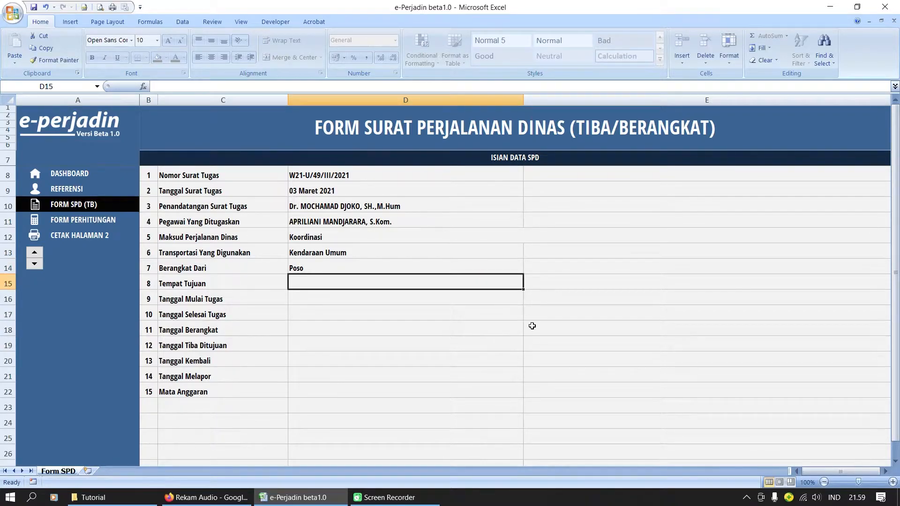
text(Jak)
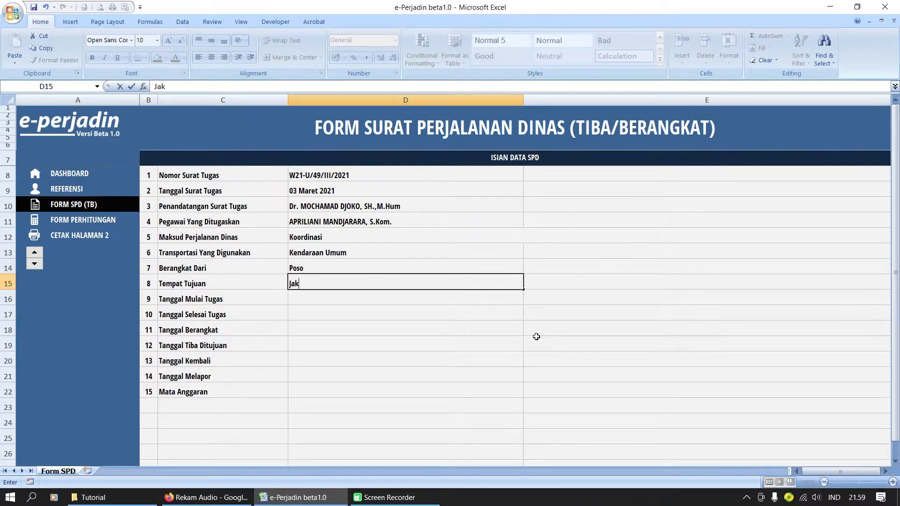
text(arta)
click(445, 294)
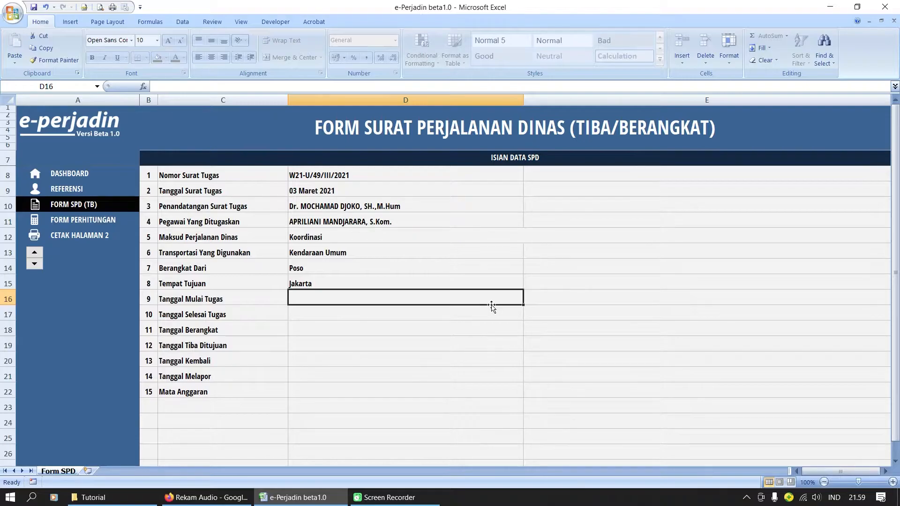
Set Tanggal Mulai Tugas to 05 Maret 2021 and Tanggal Selesai Tugas to 07 Maret 2021
text(5-3)
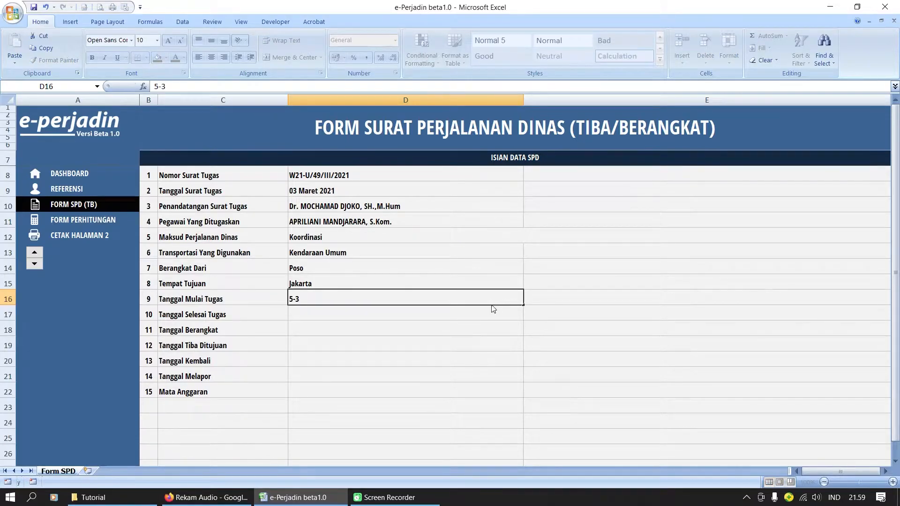
key(Return)
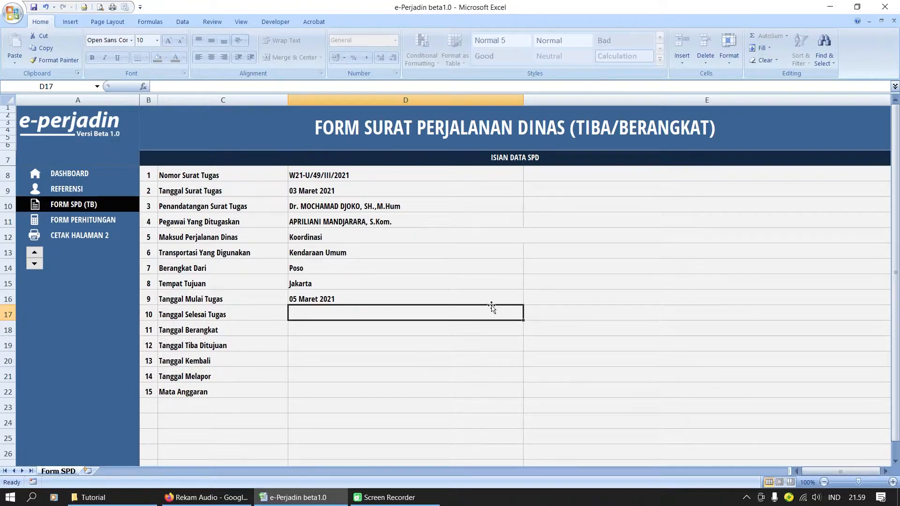
text(7-3)
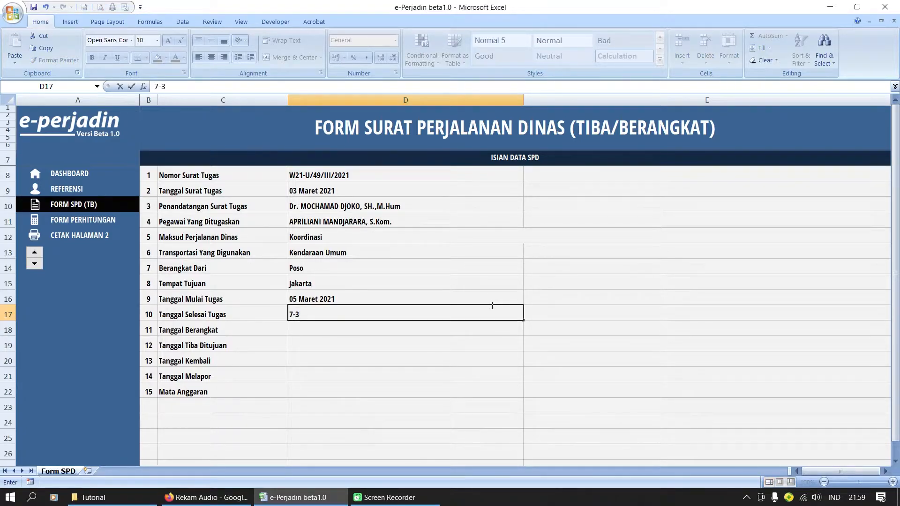
key(Return)
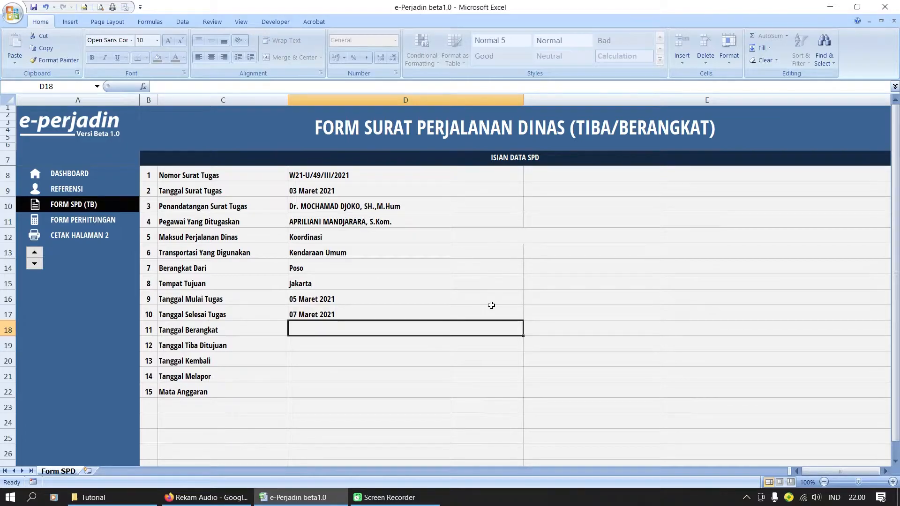
Set Tanggal Berangkat to 04 Maret 2021 and Tanggal Tiba Ditujuan to 05 Maret 2021
text(4-3)
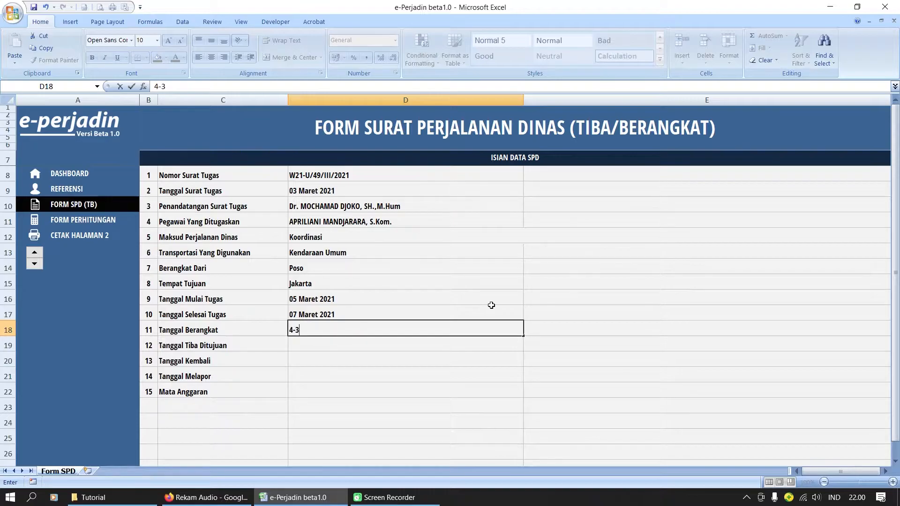
key(Return)
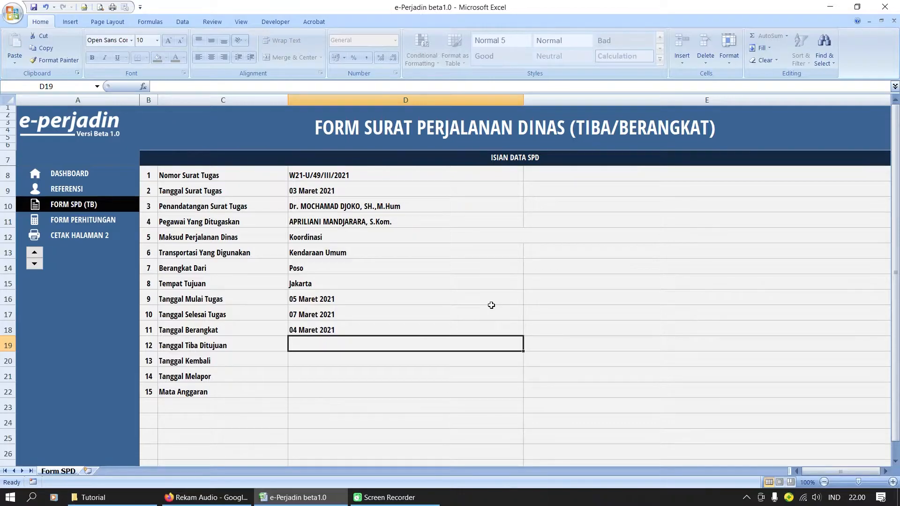
text(5-3)
key(Return)
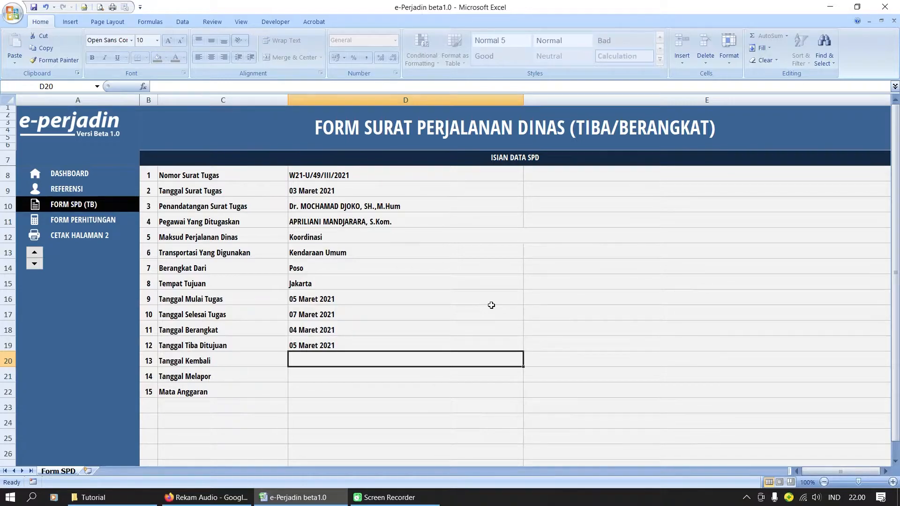
Set Tanggal Kembali to 08 Maret 2021 and Tanggal Melapor to 09 Maret 2021
text(8-3)
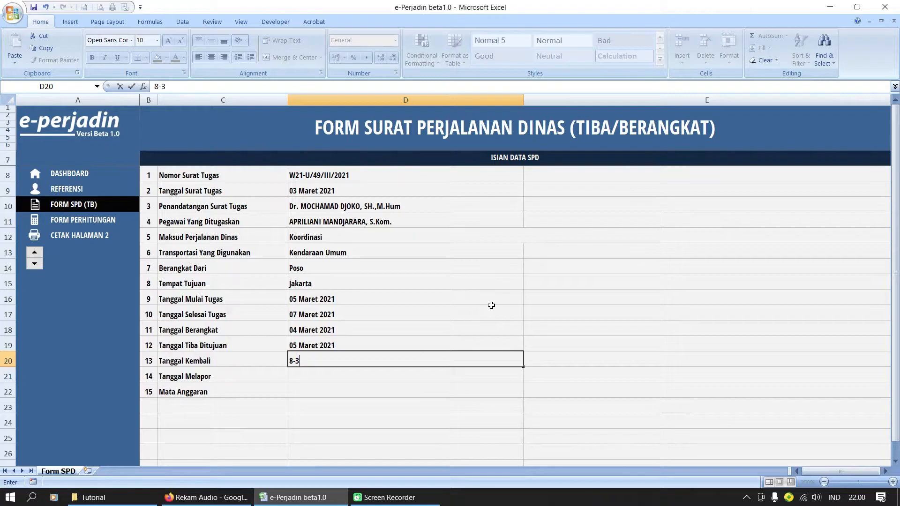
key(Return)
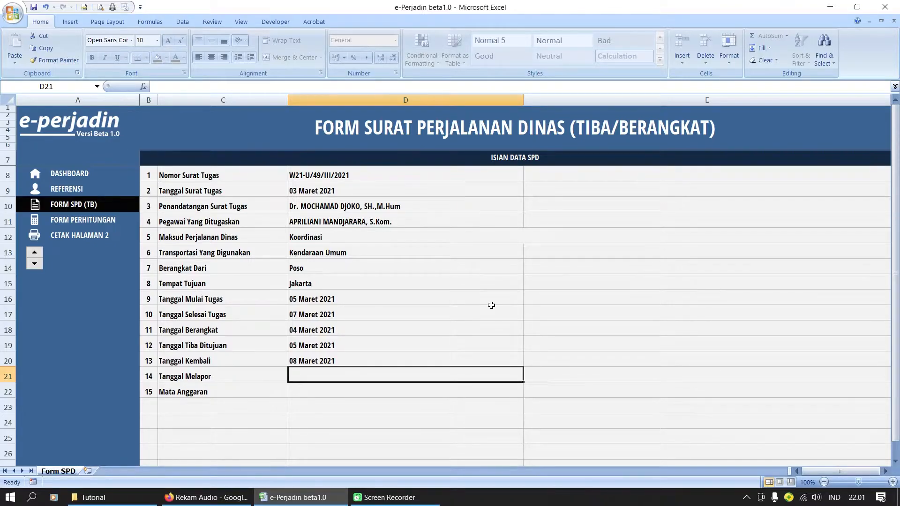
text(9-3)
key(Return)
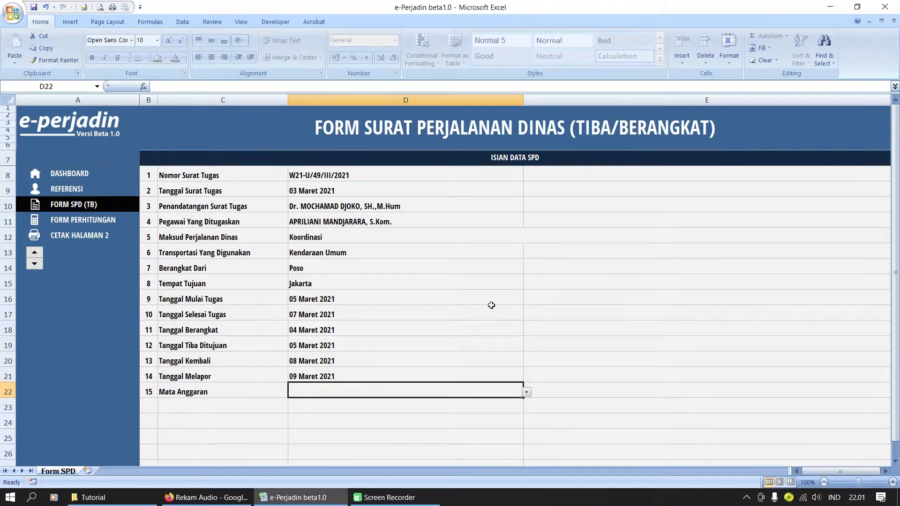
Choose 005.01.I.KOORDINASI DAN KONSULTASI | 524111 as the Mata Anggaran
click(527, 393)
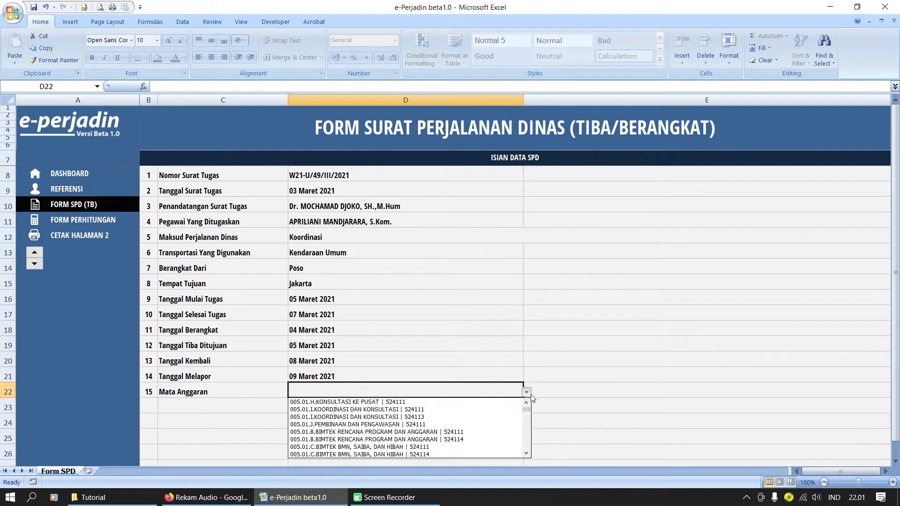
click(473, 410)
click(474, 409)
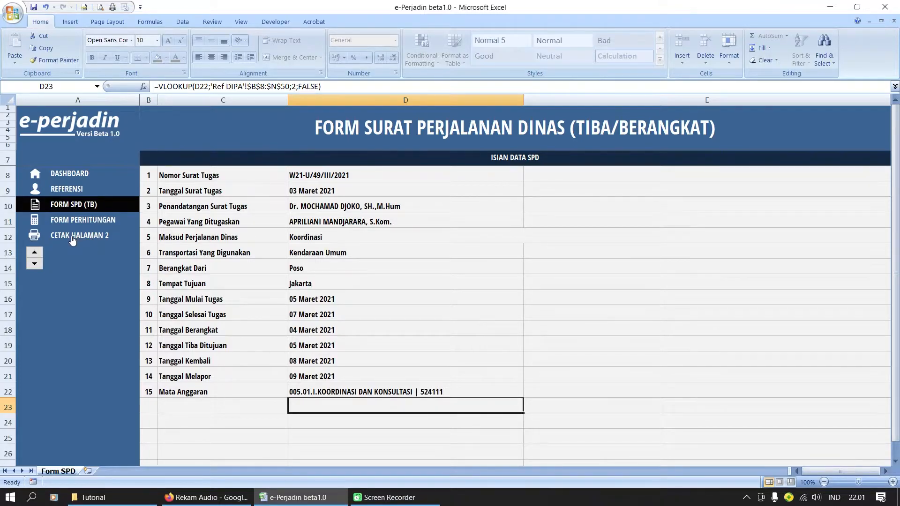
Switch the print selection to page 1 and print it to a PDF named Halaman 1 SPD in the Contoh Hasil cetak folder
click(35, 265)
click(34, 265)
click(37, 267)
click(86, 238)
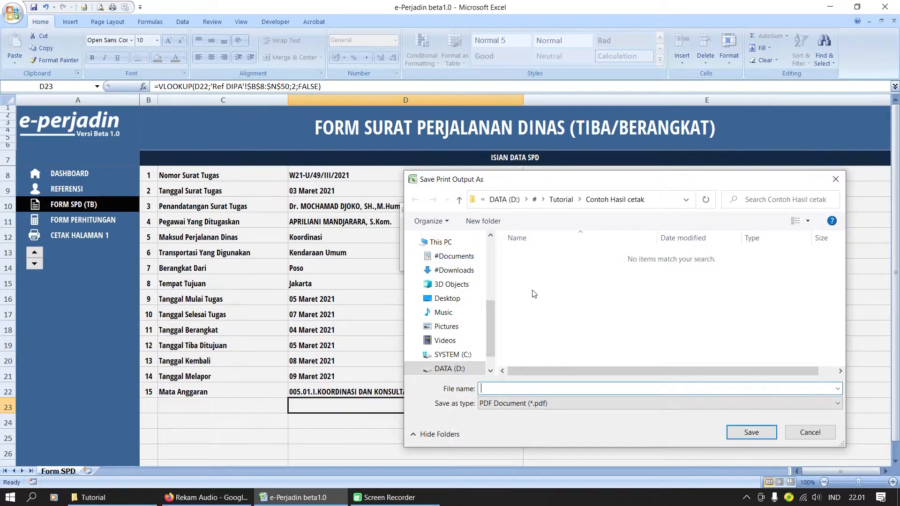
text(Halaman 1 SPD)
click(748, 431)
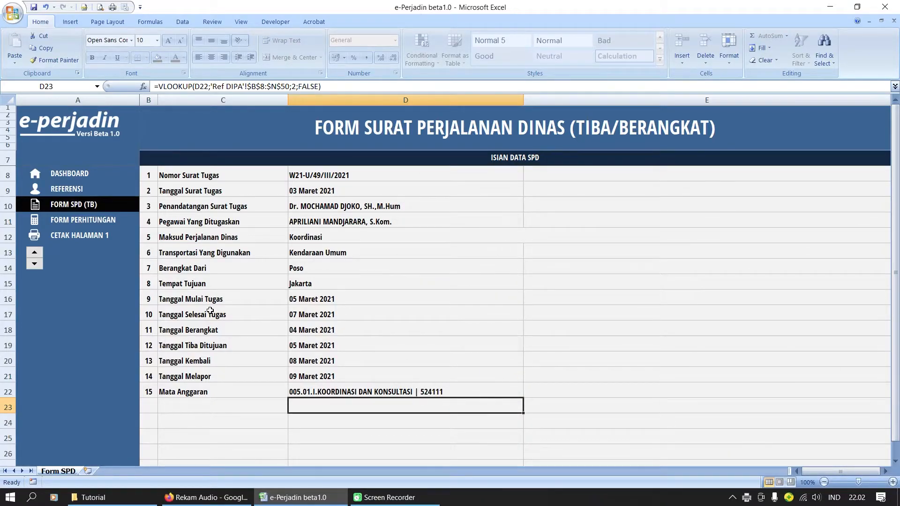
Print page 2 of the travel order to a PDF named Halaman 2 SPD in the same folder
click(86, 234)
text(Halaman 2 )
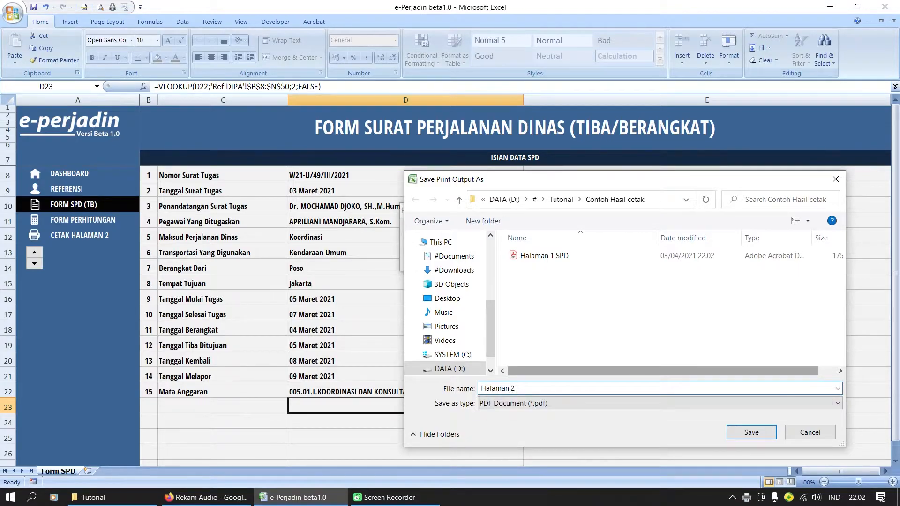
text(SPD)
key(Return)
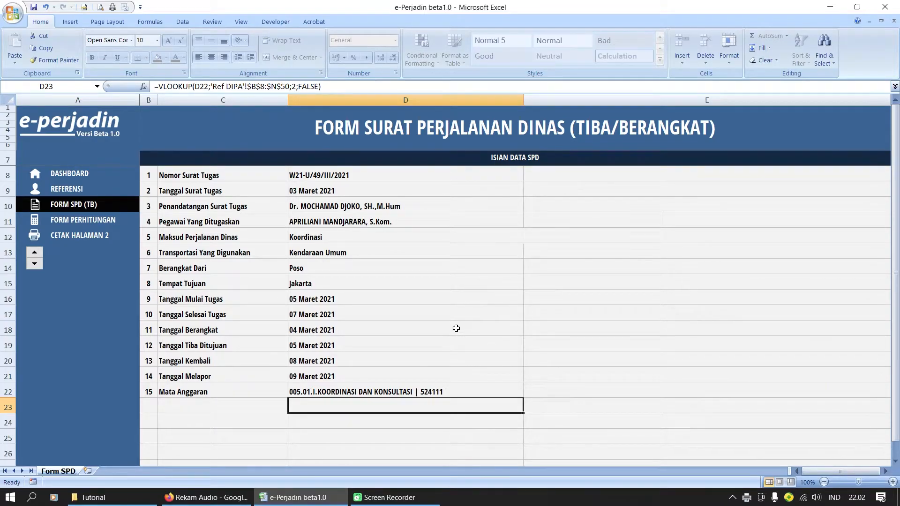
Switch to File Explorer and open Halaman 1 SPD from the Contoh Hasil Cetak folder
click(120, 501)
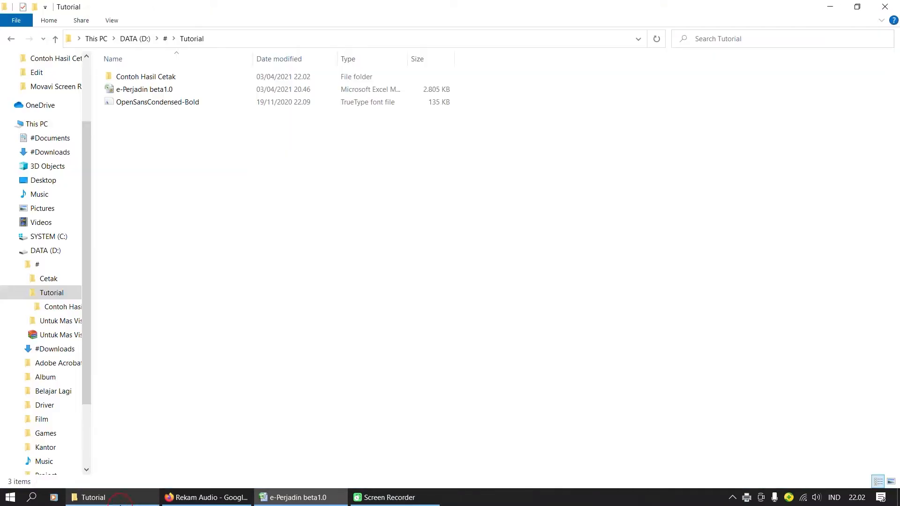
double_click(161, 76)
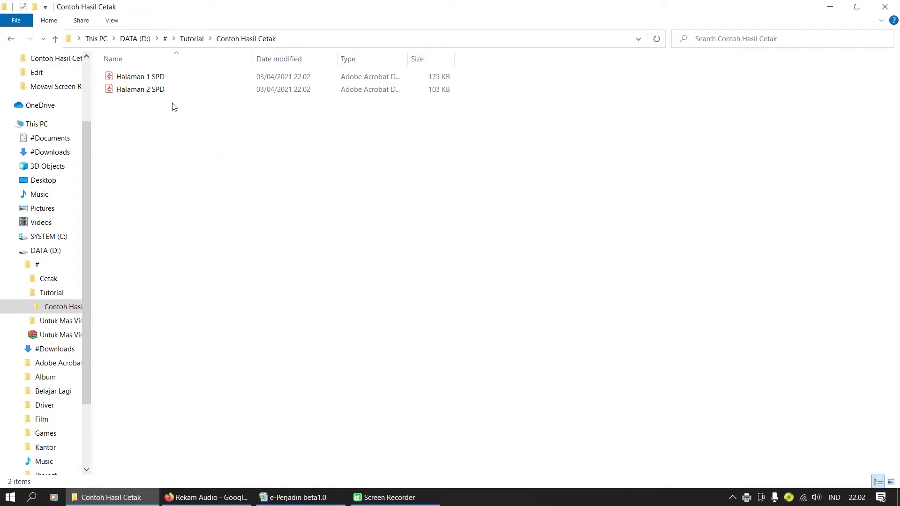
double_click(151, 76)
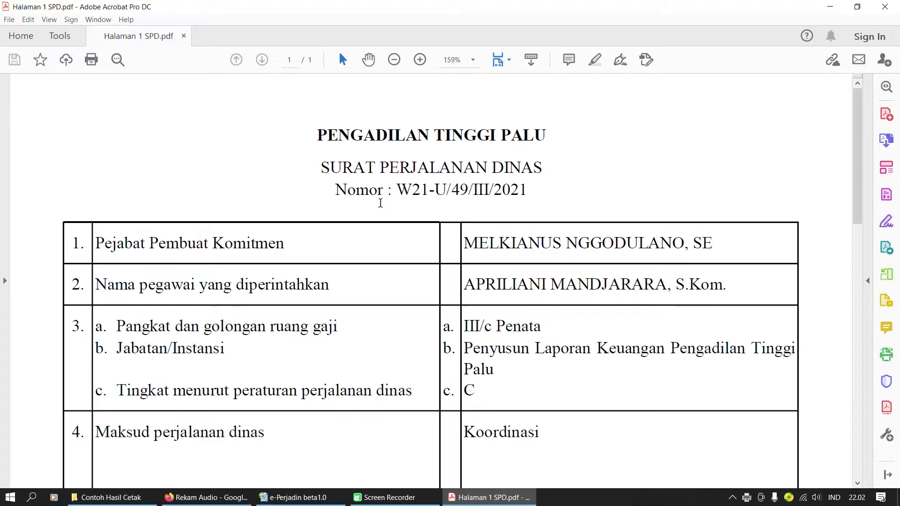
Review the printed Surat Perjalanan Dinas page, checking its travel details, dates, budget lines and signature block
scroll(379, 201, down, 4)
scroll(470, 223, down, 8)
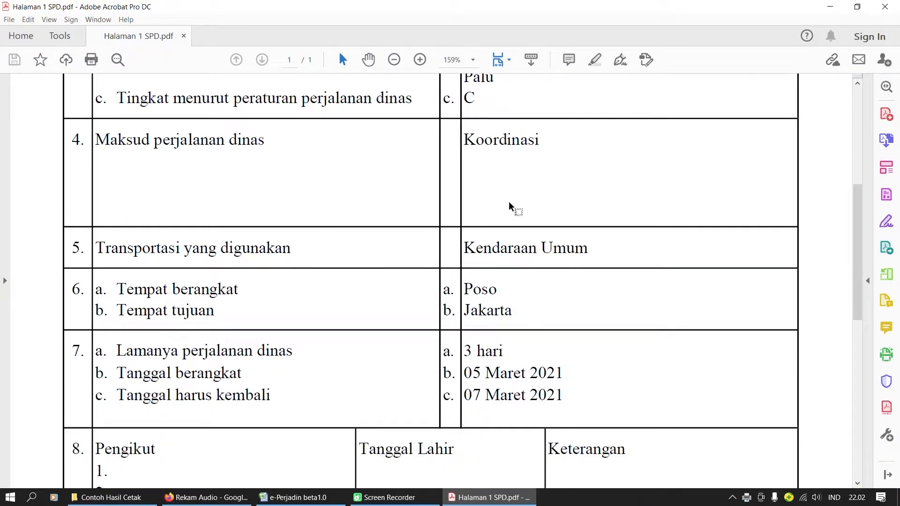
scroll(515, 200, down, 3)
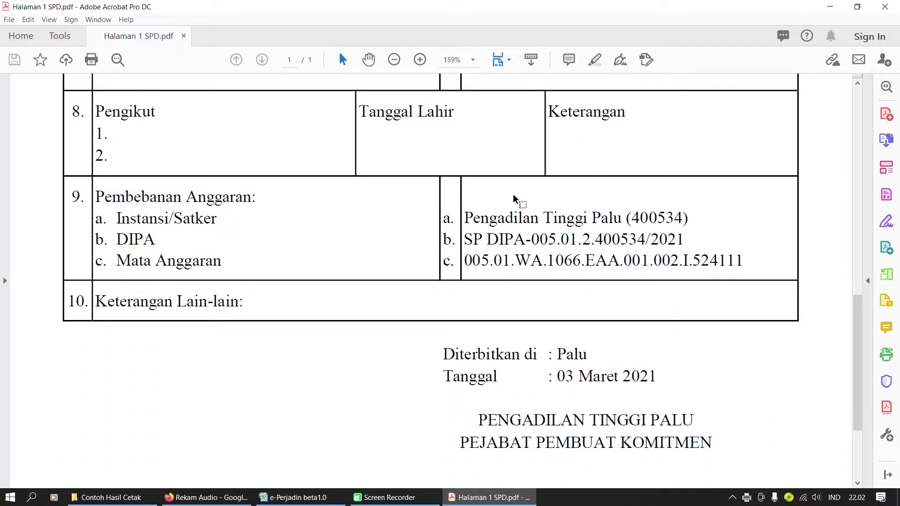
scroll(516, 197, up, 5)
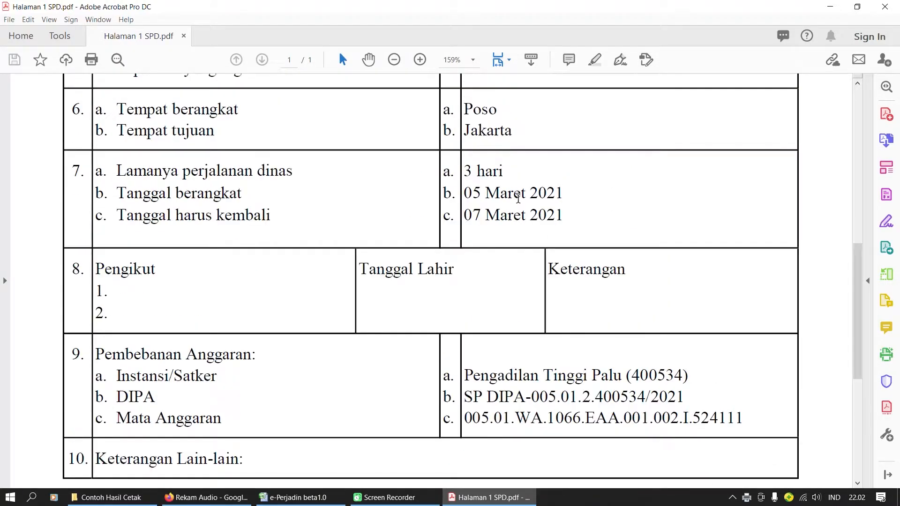
scroll(517, 199, down, 6)
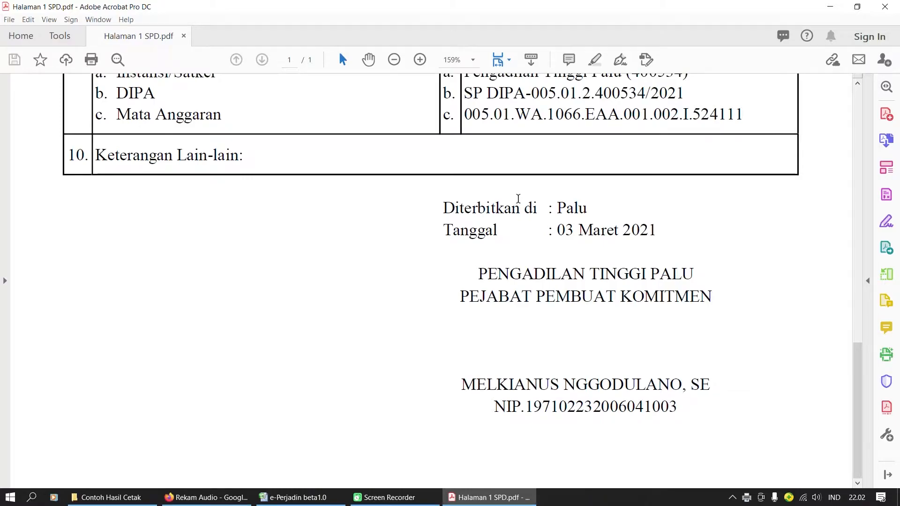
scroll(518, 200, up, 10)
scroll(531, 245, up, 4)
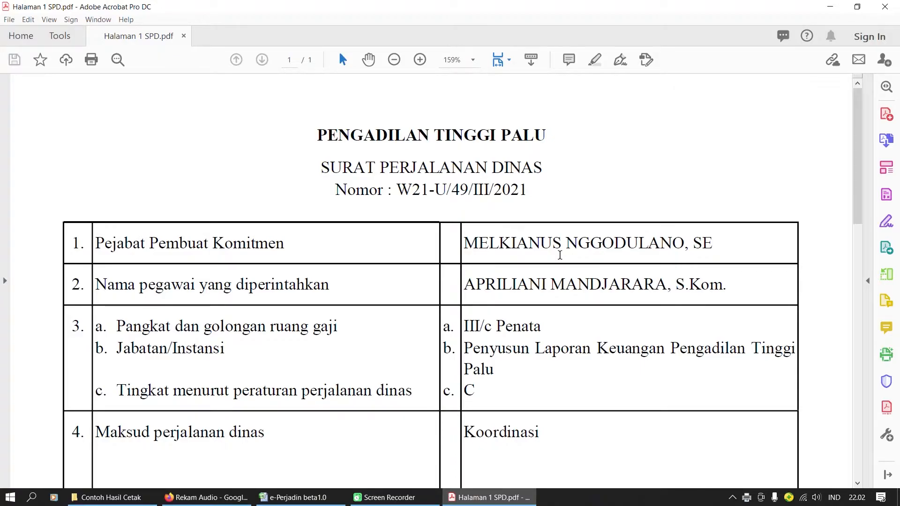
scroll(572, 253, down, 5)
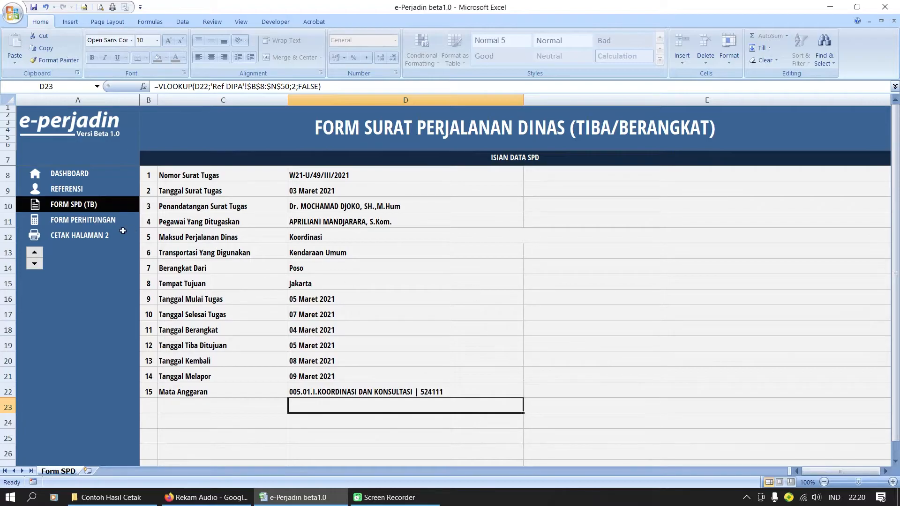
Open the out-of-town calculation form and enter receipt number 152 with receipt date 15 Maret 2021
click(108, 223)
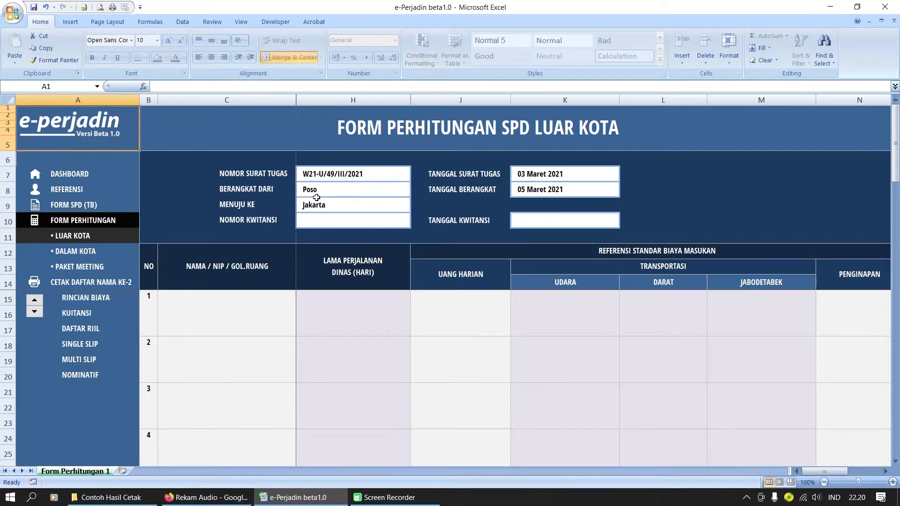
click(362, 220)
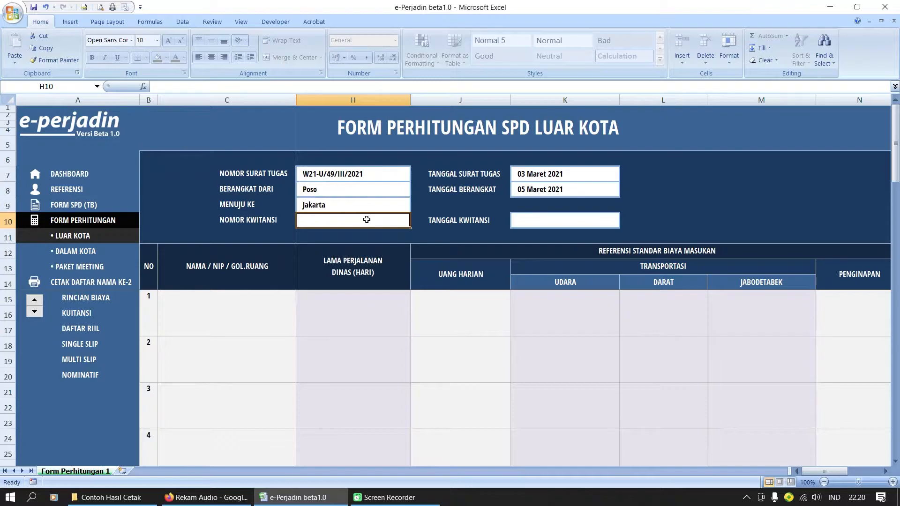
text(152)
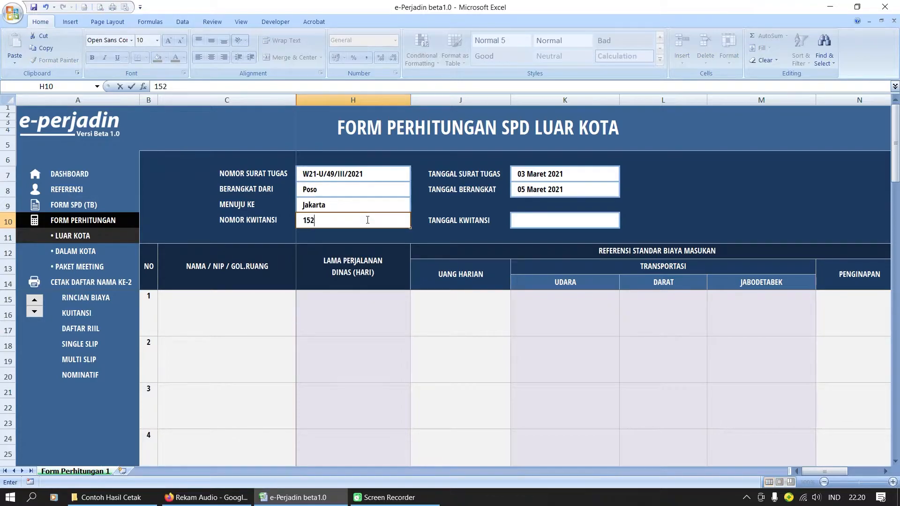
key(Tab)
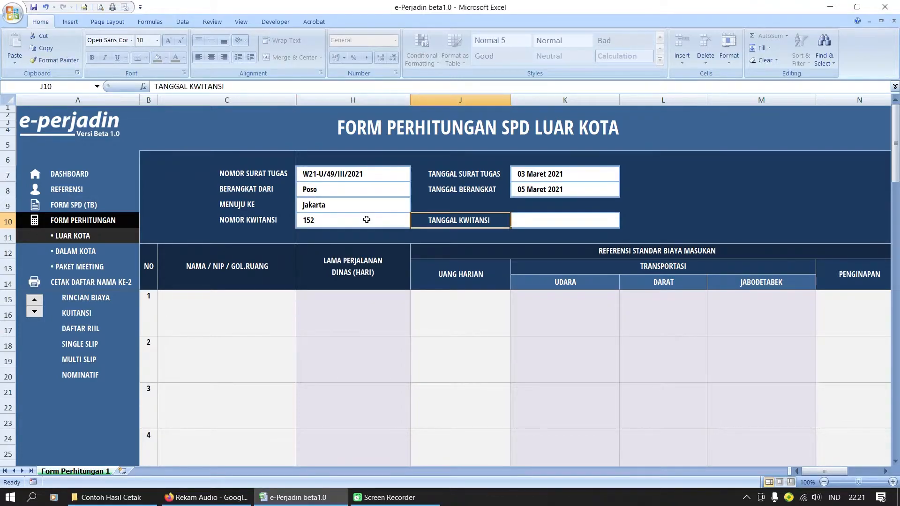
key(Tab)
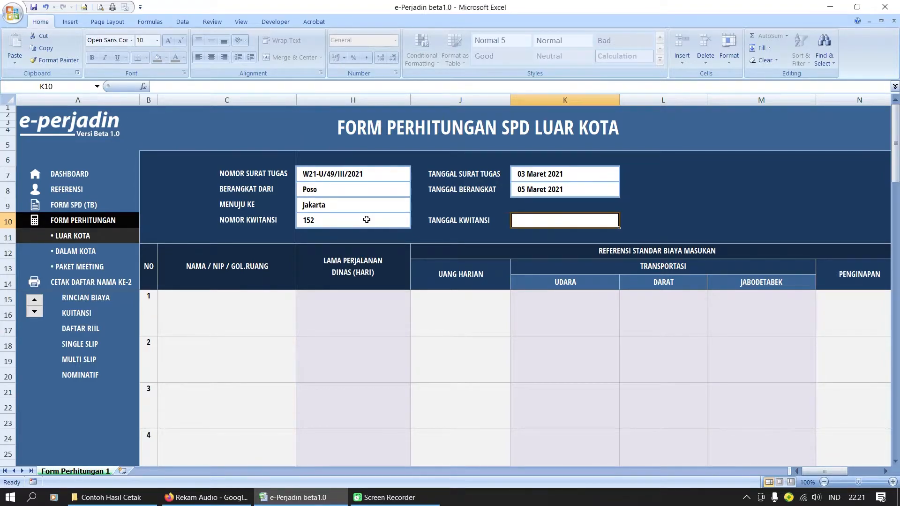
text(15-3)
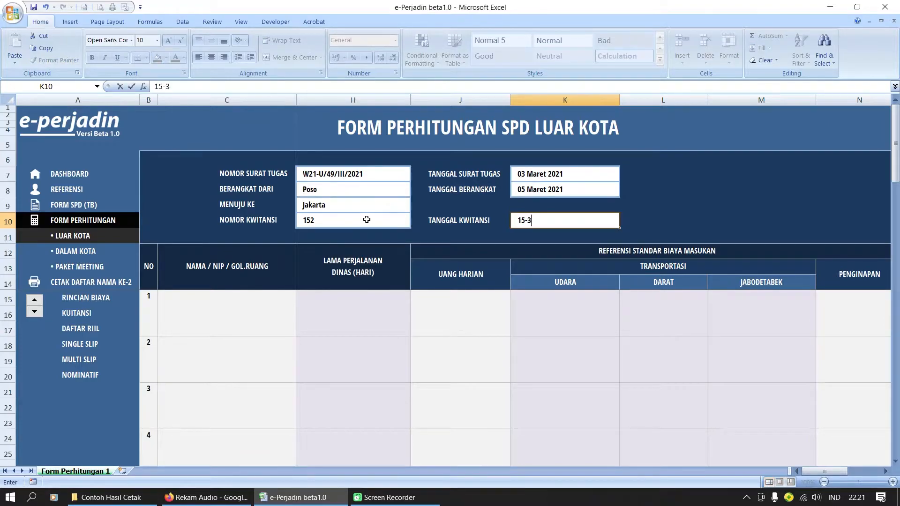
key(Up)
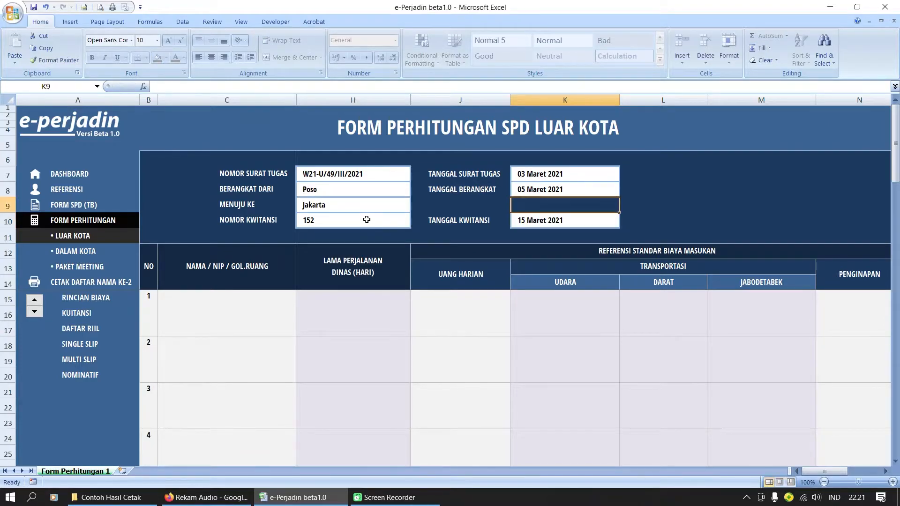
Look up the official by the partial name and choose that employee for row 1 of the calculation table
click(196, 296)
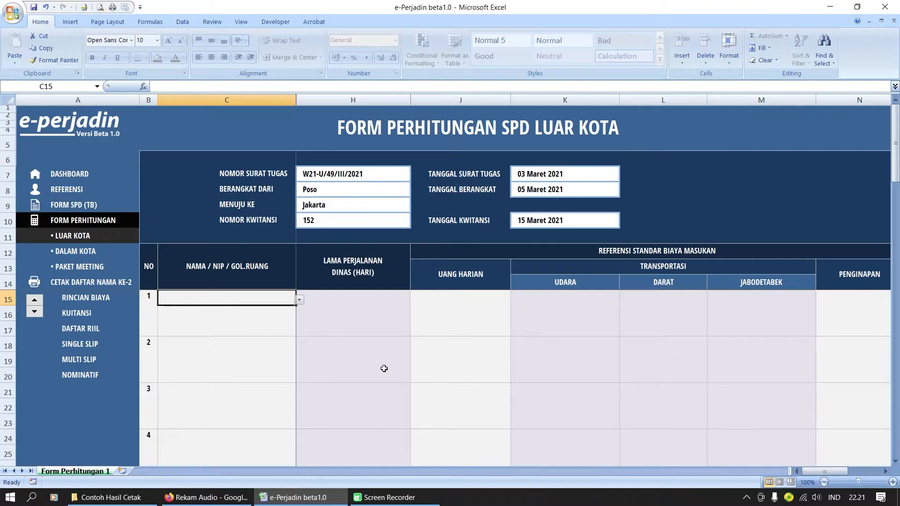
text(djo)
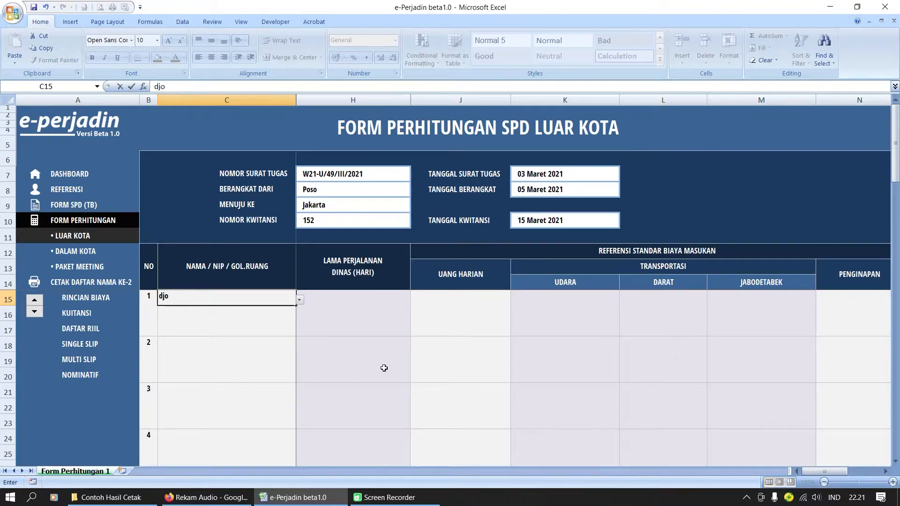
click(374, 337)
click(291, 302)
click(298, 300)
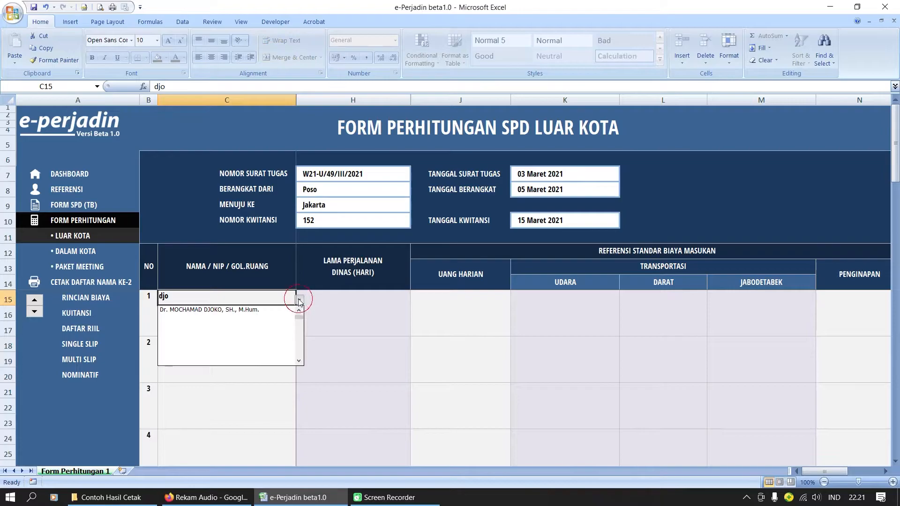
click(286, 311)
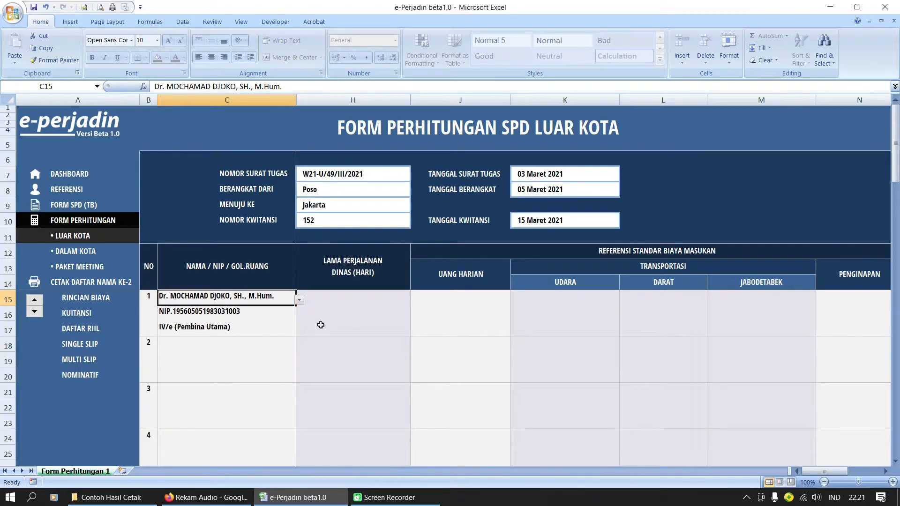
Set row 1's trip length to 3 days and its daily allowance reference to D.K.I. JAKARTA
click(337, 311)
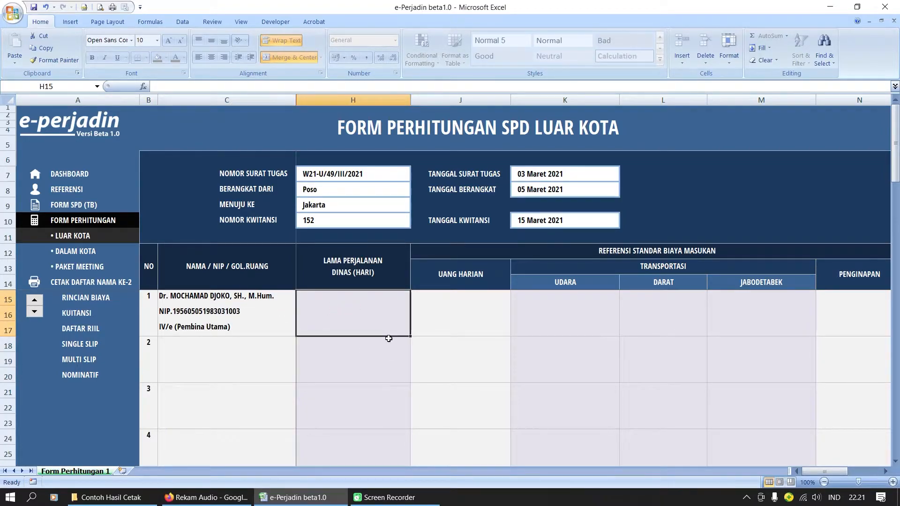
text(3)
key(Tab)
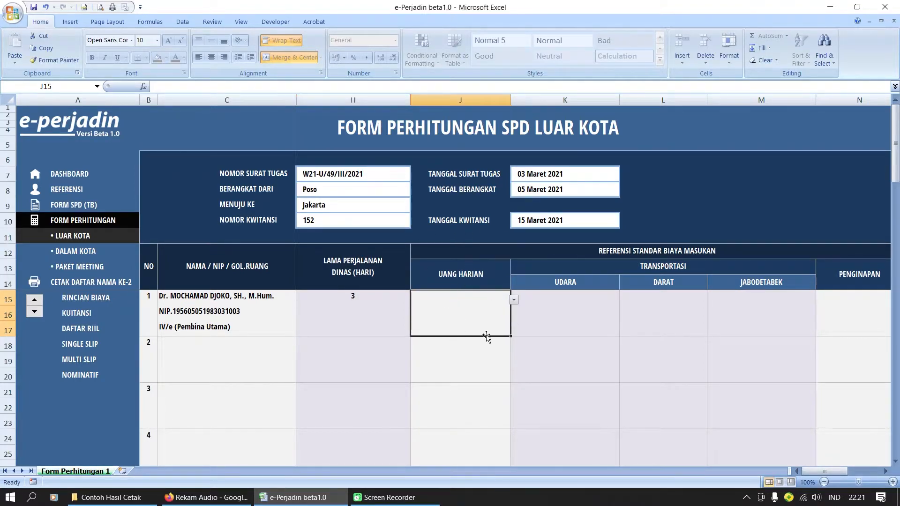
click(513, 300)
click(518, 338)
drag(518, 338, 518, 340)
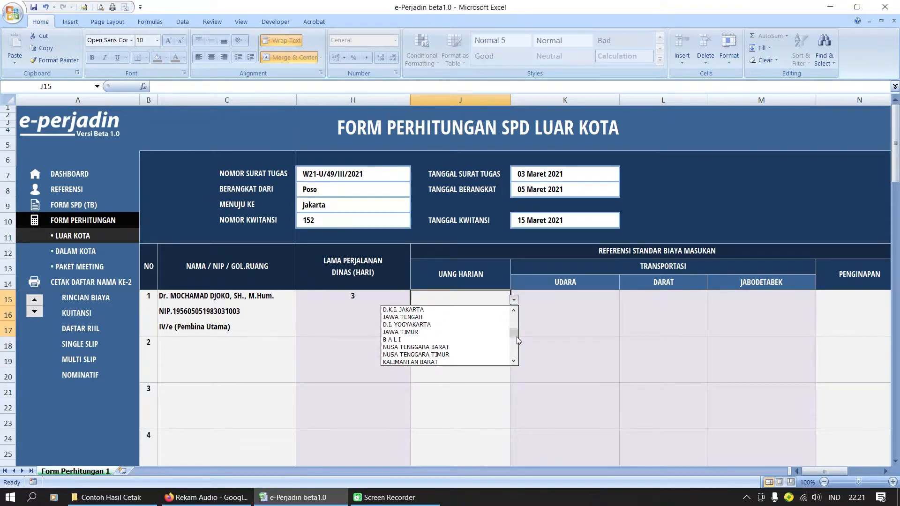
click(483, 309)
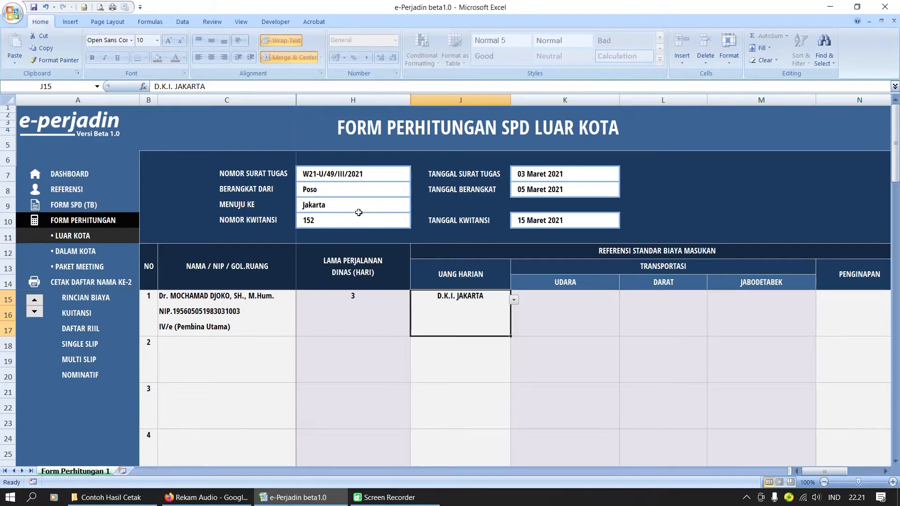
Filter the air transport routes in row 1 by palu and choose JAKARTA - PALU
click(578, 309)
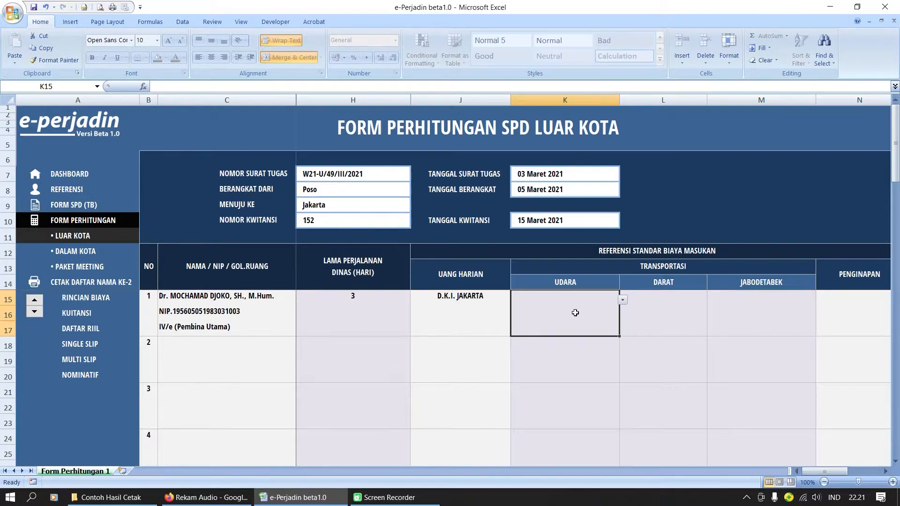
text(palu)
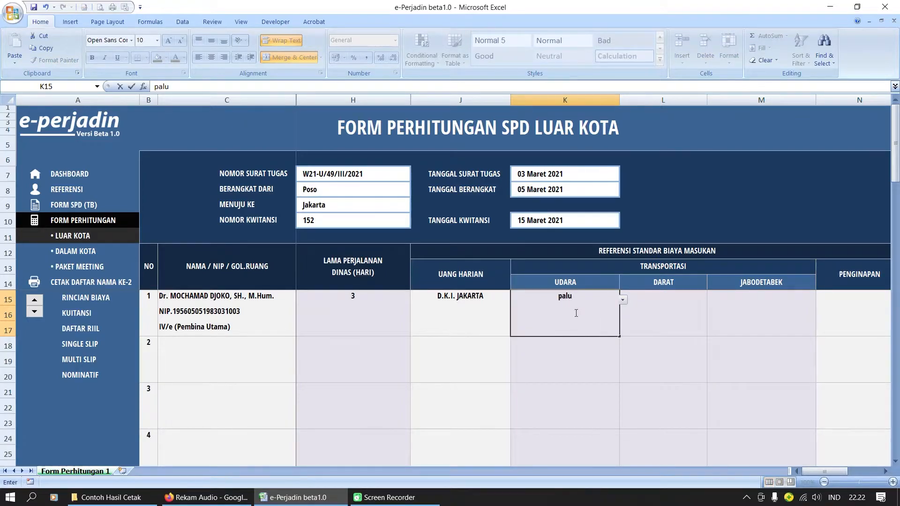
click(649, 301)
click(595, 308)
click(623, 300)
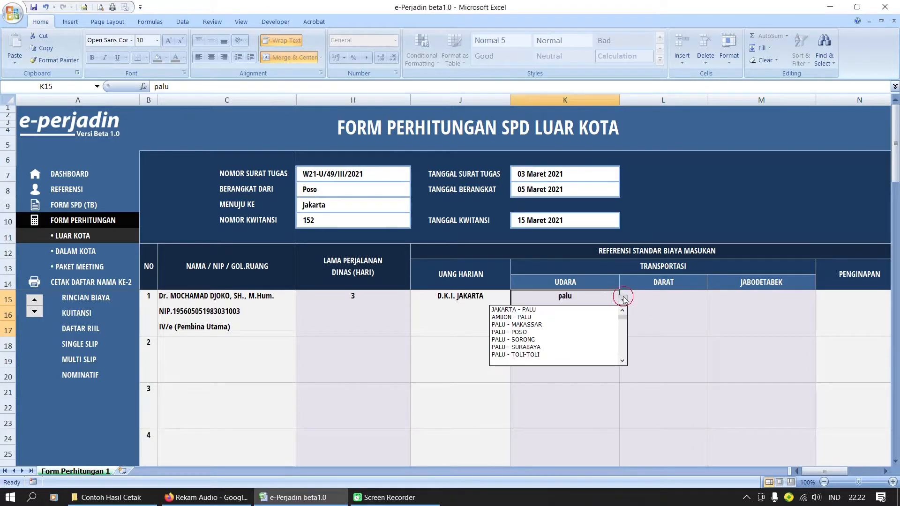
click(534, 309)
Filter the land transport routes in row 1 by poso and choose Palu-Kab. Poso
click(672, 312)
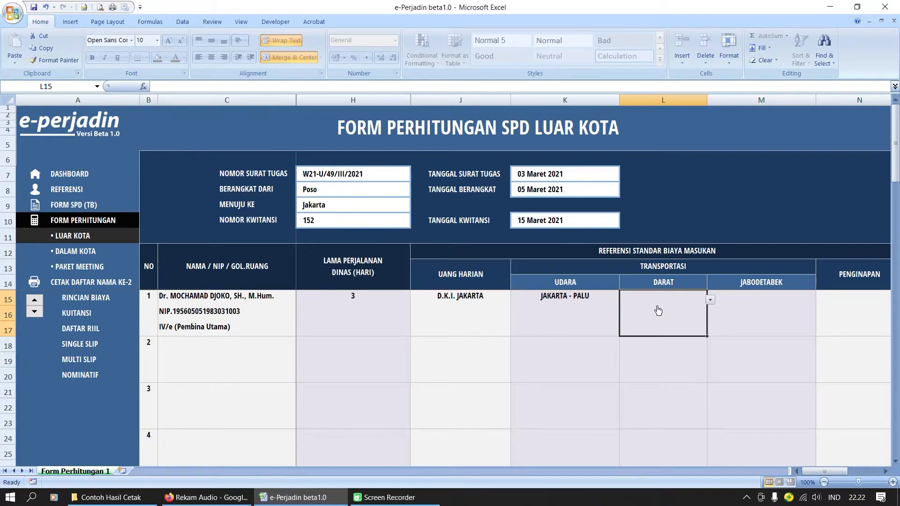
click(711, 300)
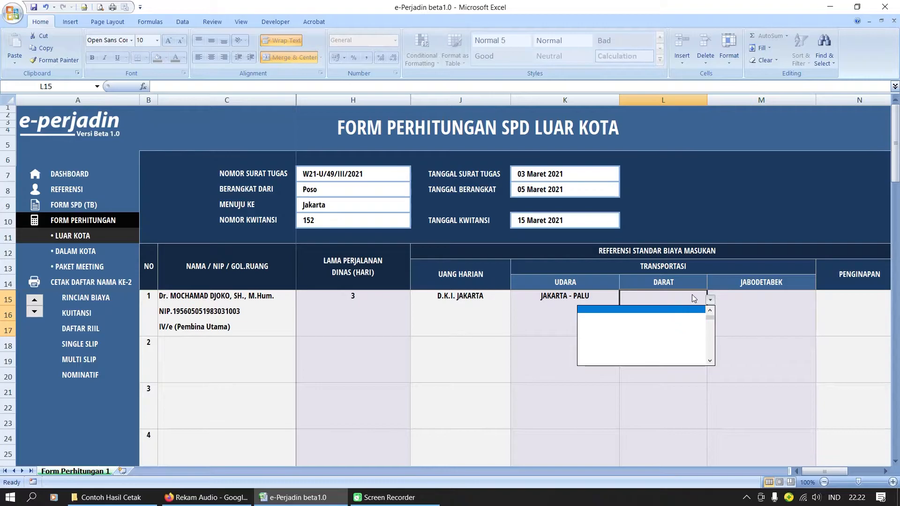
click(694, 298)
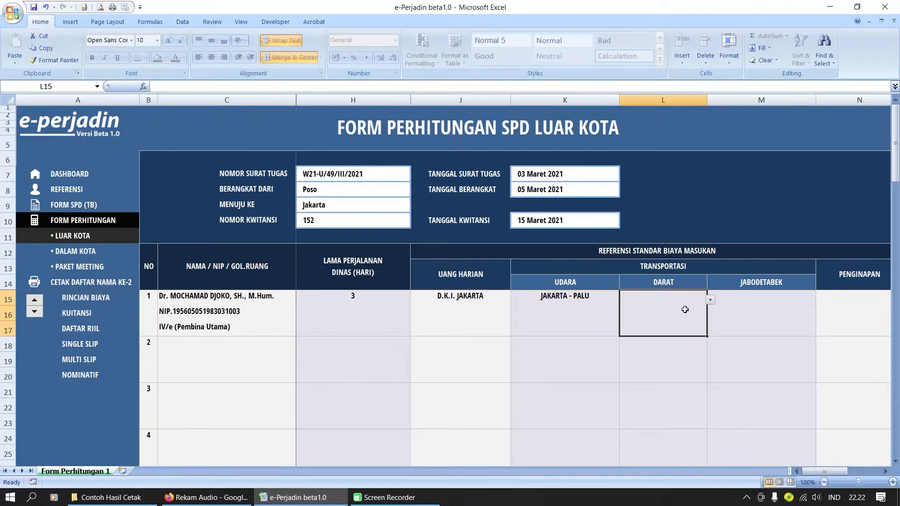
text(poso)
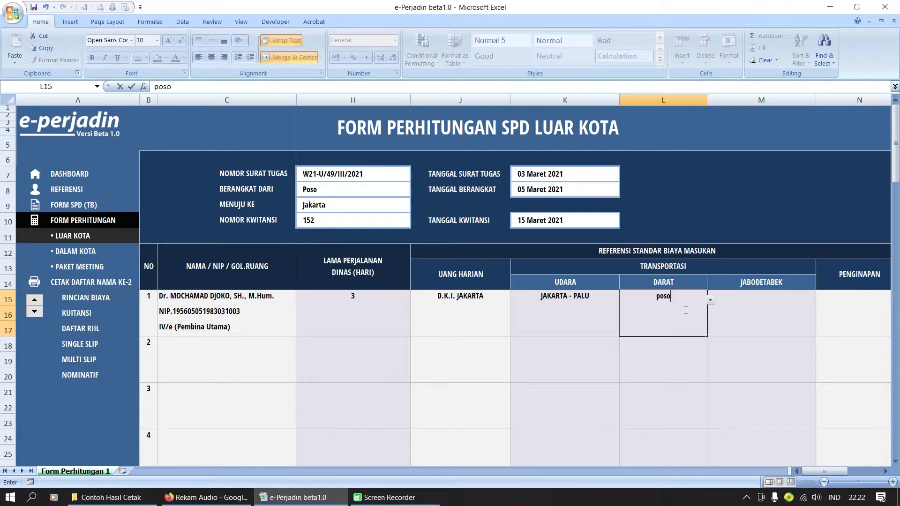
click(727, 297)
click(684, 295)
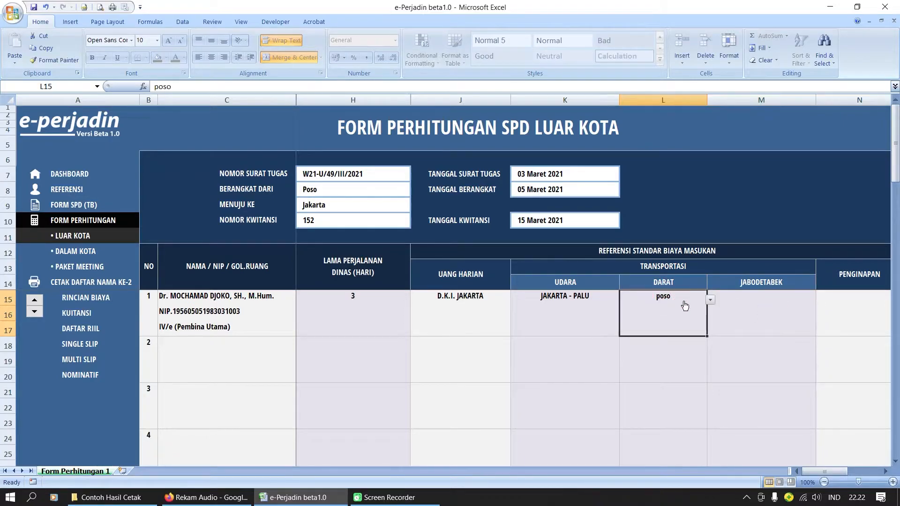
click(710, 300)
click(695, 310)
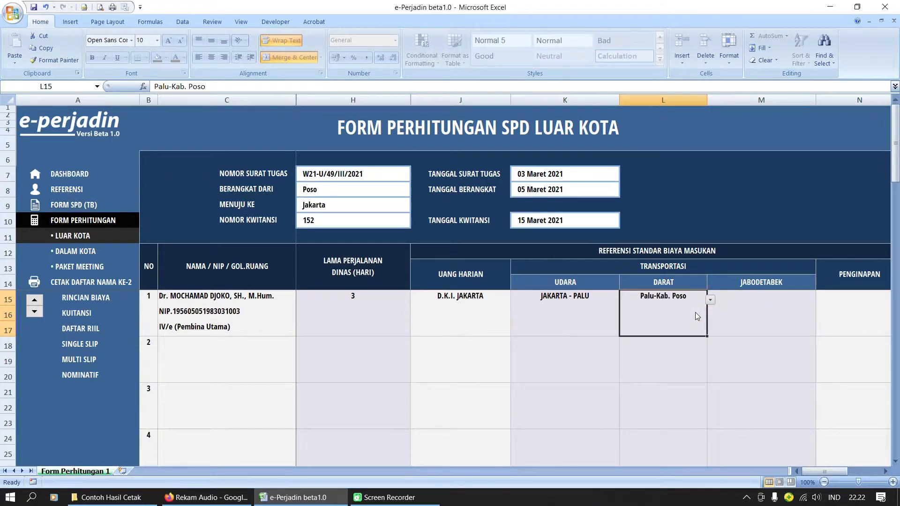
Set row 1's Jabodetabek transport reference to Jakarta-Kota Tangerang Selatan
click(766, 309)
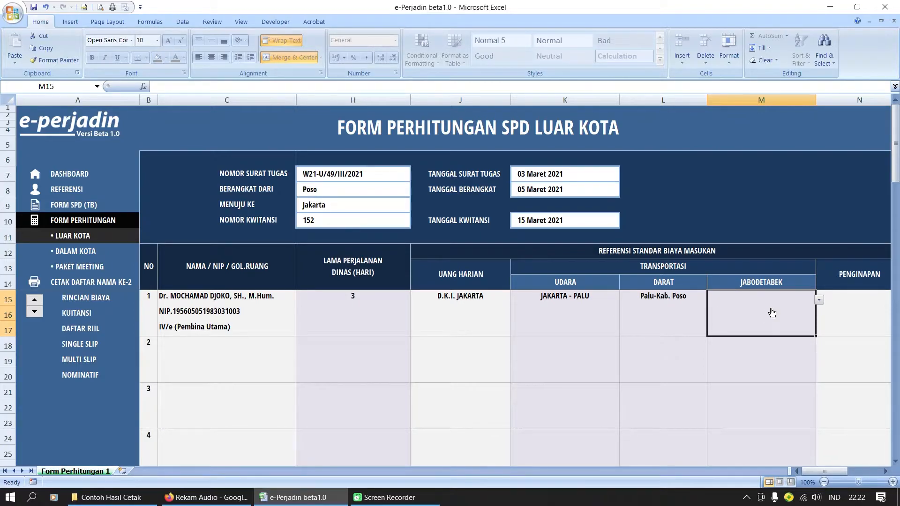
click(820, 300)
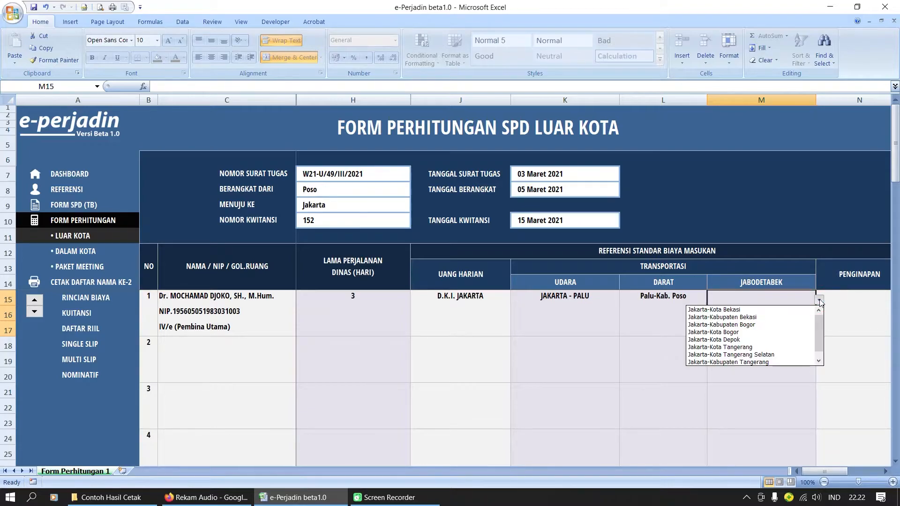
click(788, 355)
Set row 1's lodging (Penginapan) reference to D.K.I. JAKARTA
drag(824, 473, 843, 477)
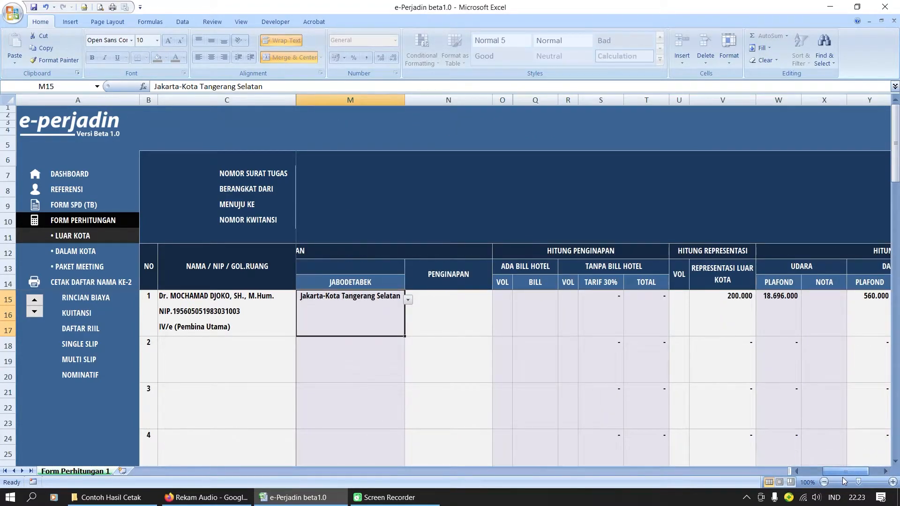
click(462, 310)
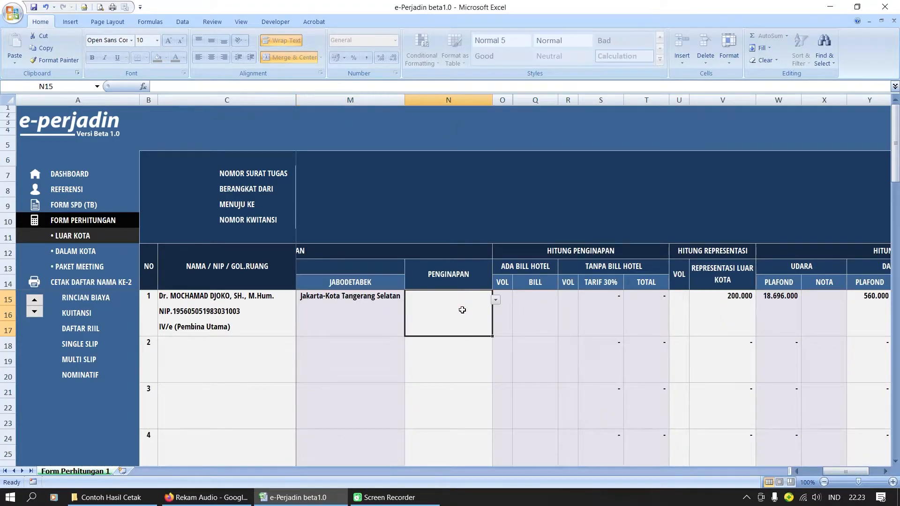
click(495, 300)
drag(499, 320, 475, 330)
click(459, 335)
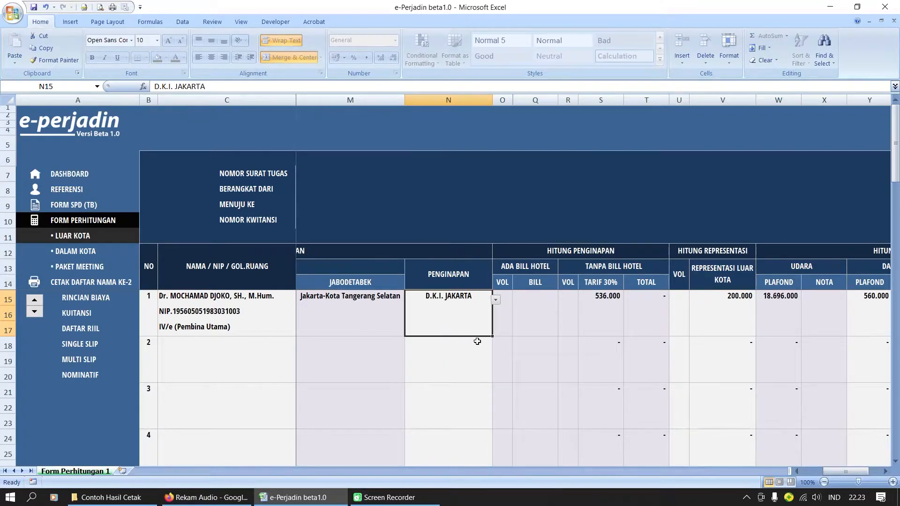
Enter a volume of 2 under Tanpa Bill Hotel in row 1's lodging calculation
click(528, 328)
click(500, 310)
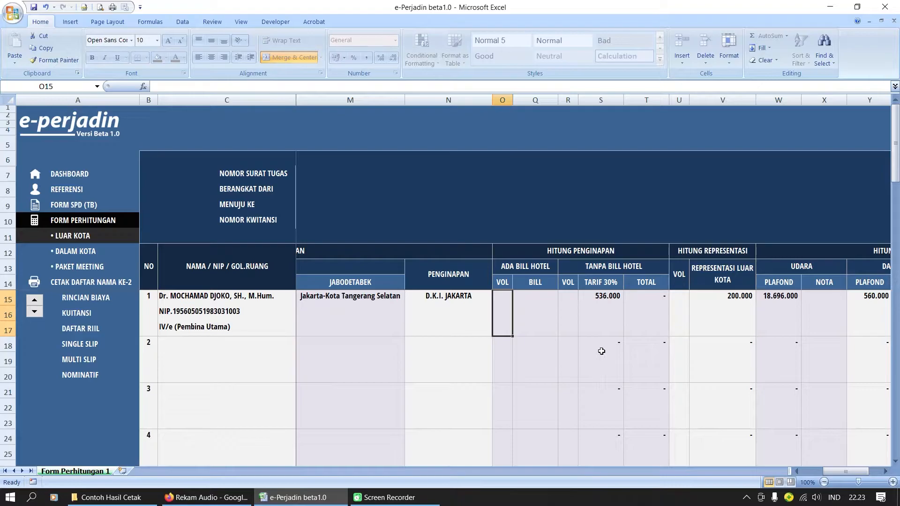
mouse_move(827, 472)
mouse_down()
mouse_move(804, 475)
mouse_move(840, 479)
mouse_up()
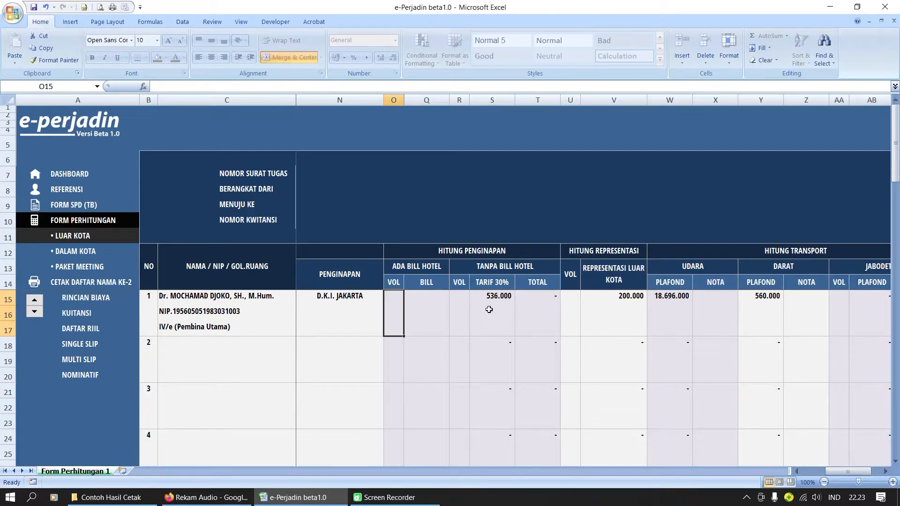
click(464, 312)
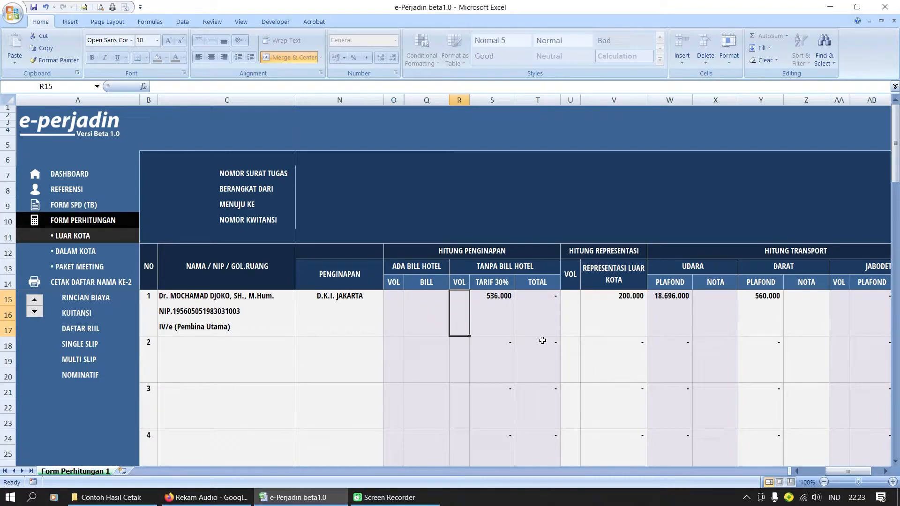
text(2)
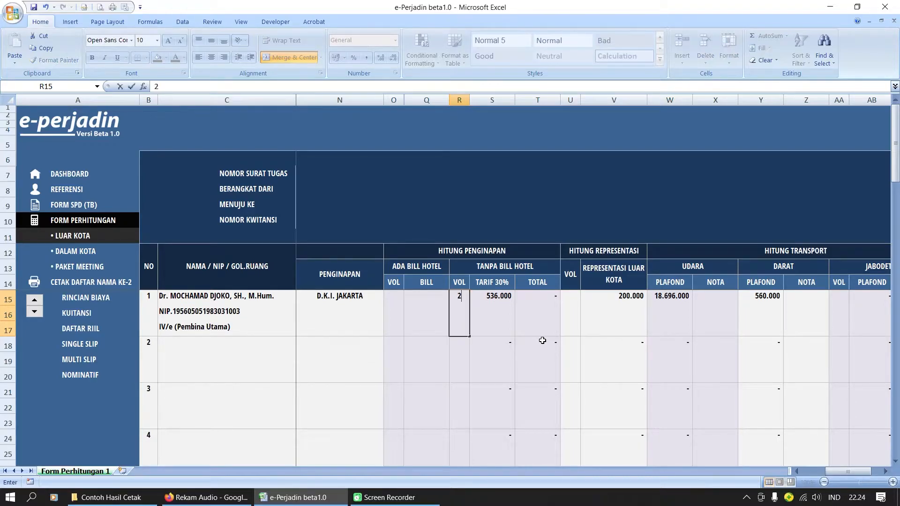
key(Tab)
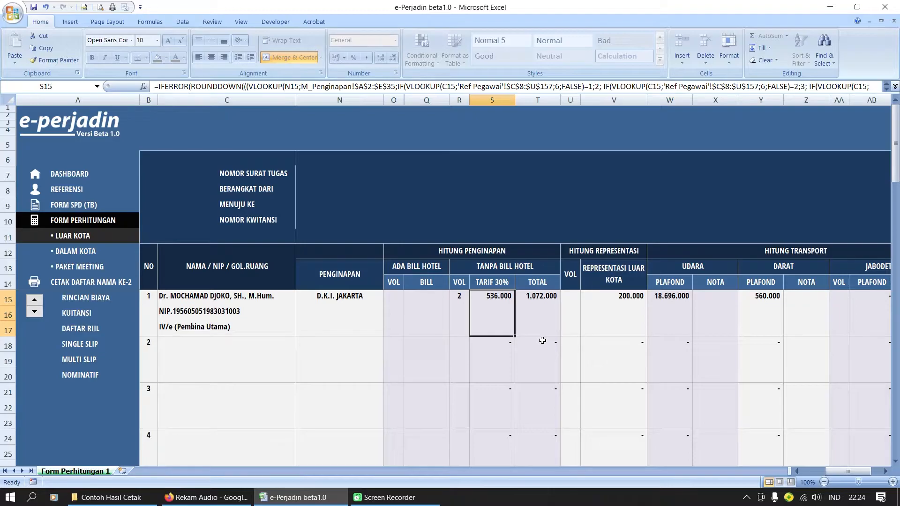
key(Tab)
key(Tab)
key(Tab)
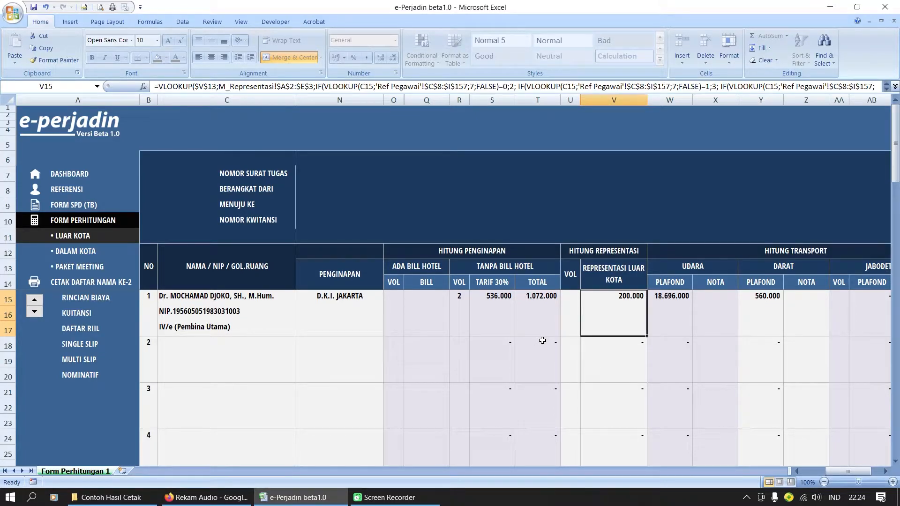
Enter a volume of 3 under Hitung Representasi in row 1
key(shift+Tab)
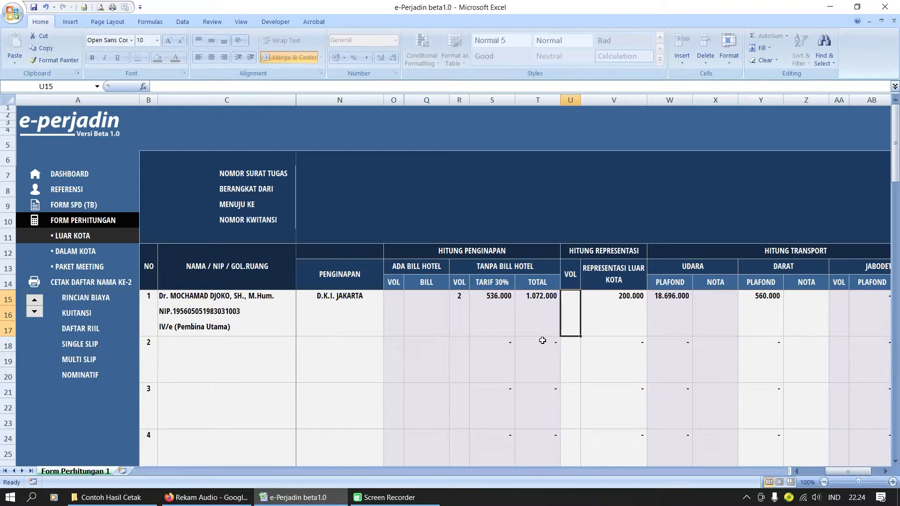
text(3)
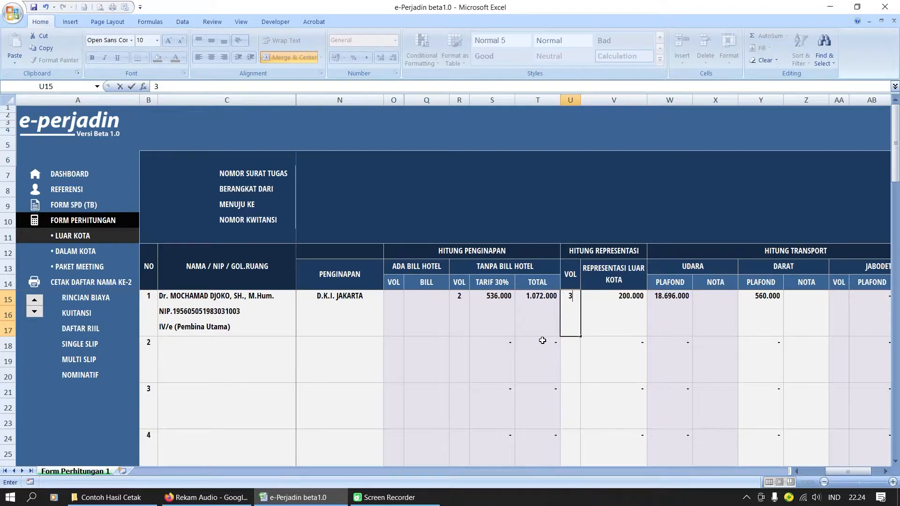
key(Tab)
Enter an air transport (Udara) Nota of 5000000 in row 1
key(Tab)
key(Tab)
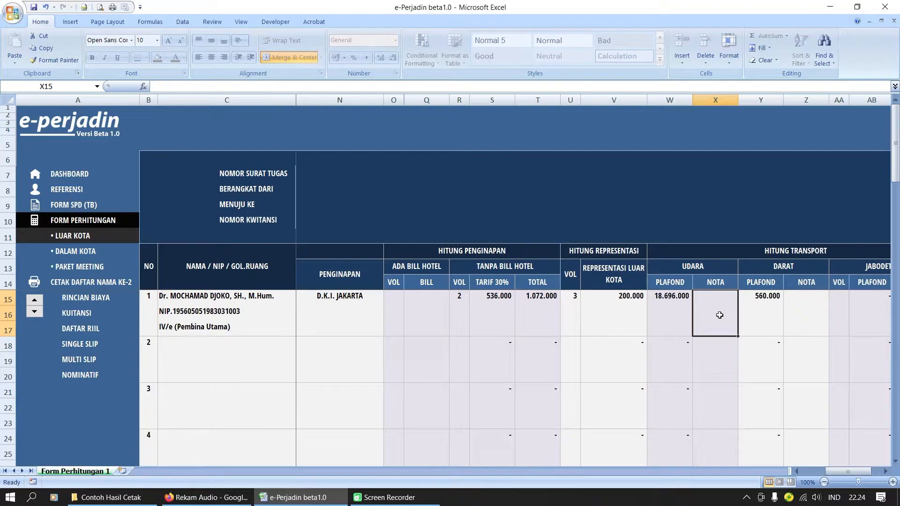
text(5000000)
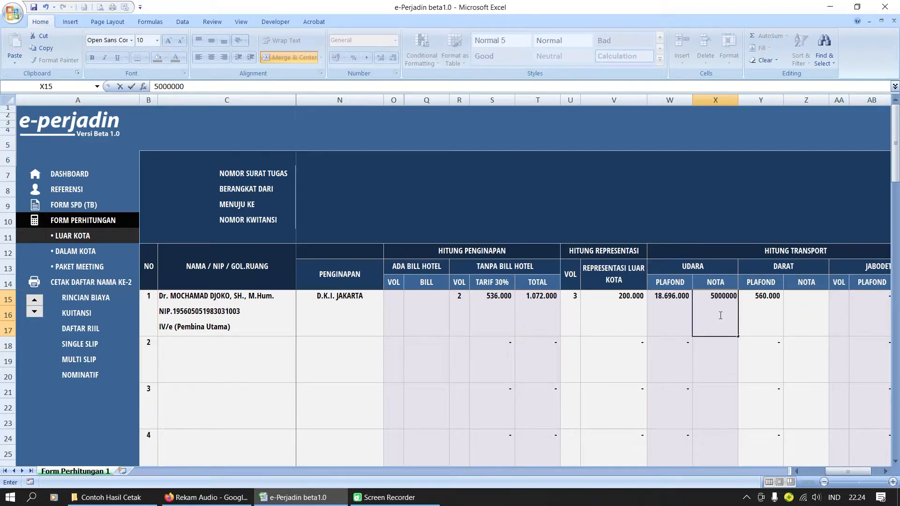
key(Tab)
Try an air transport (Udara) Nota of 20000000 in row 1, above the Plafond
click(720, 315)
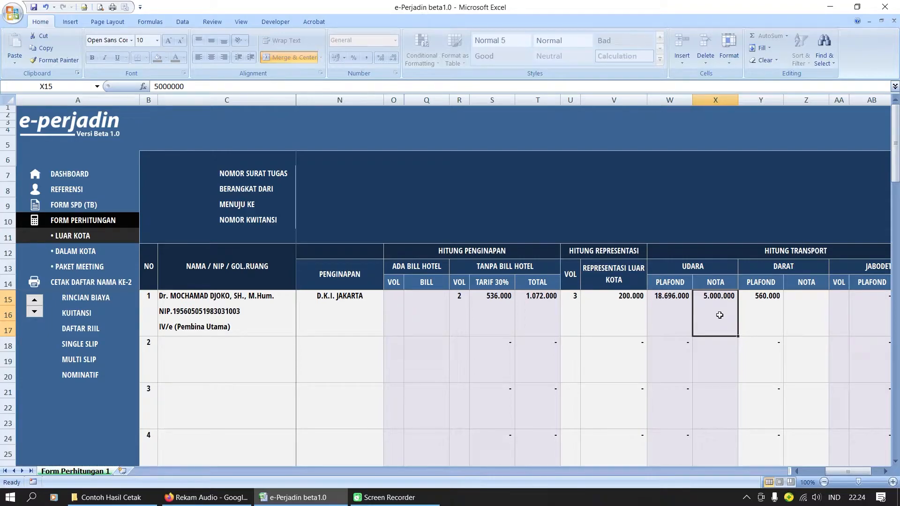
text(20.000.0)
text(00)
key(Return)
click(719, 315)
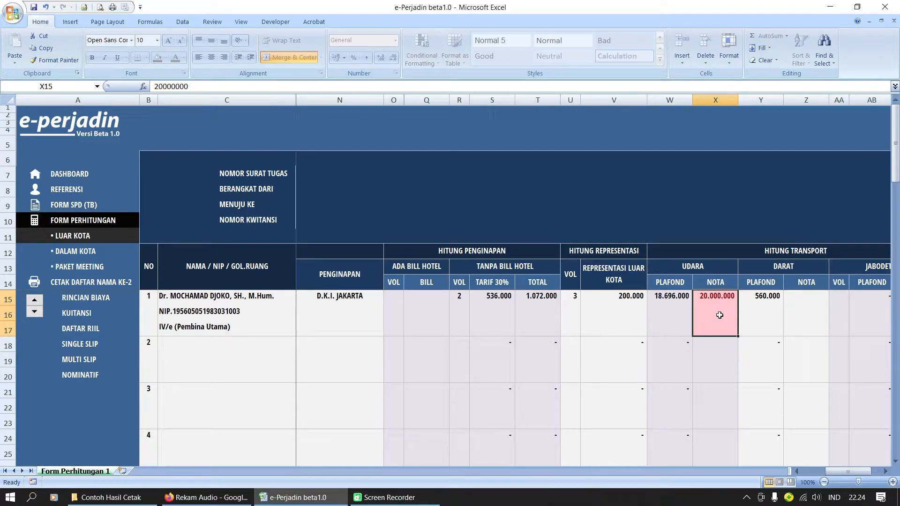
Set row 1's air transport (Udara) Nota back to 5000000
key(Left)
key(Right)
key(Left)
key(Right)
text(5000000)
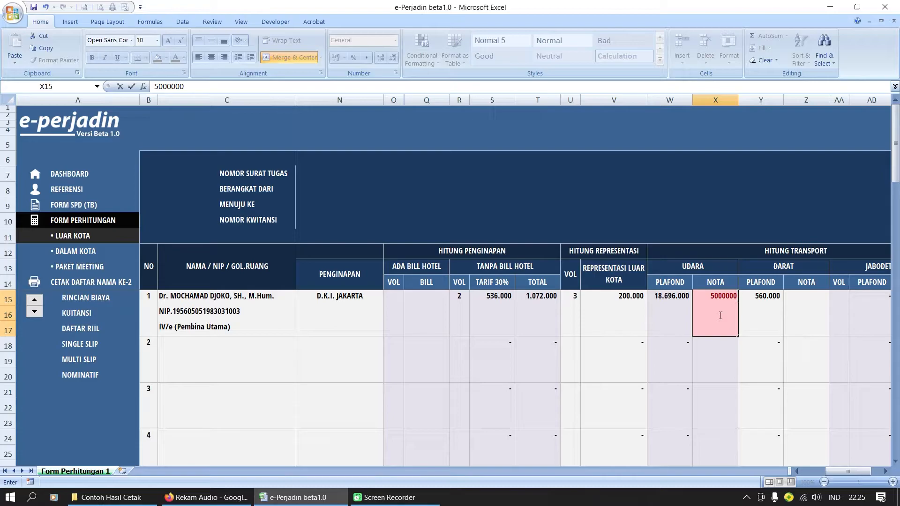
key(Tab)
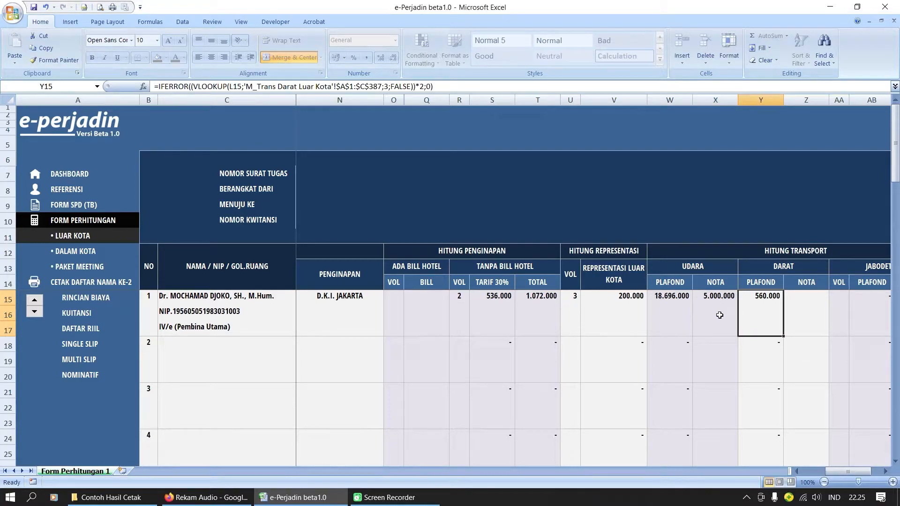
Enter a land transport (Darat) Nota of 400000 in row 1
key(Tab)
key(Tab)
key(Left)
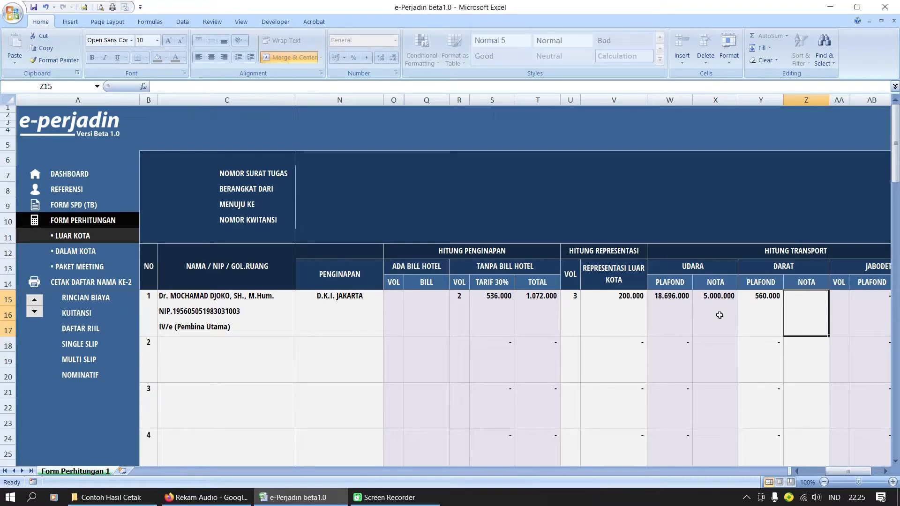
text(400000)
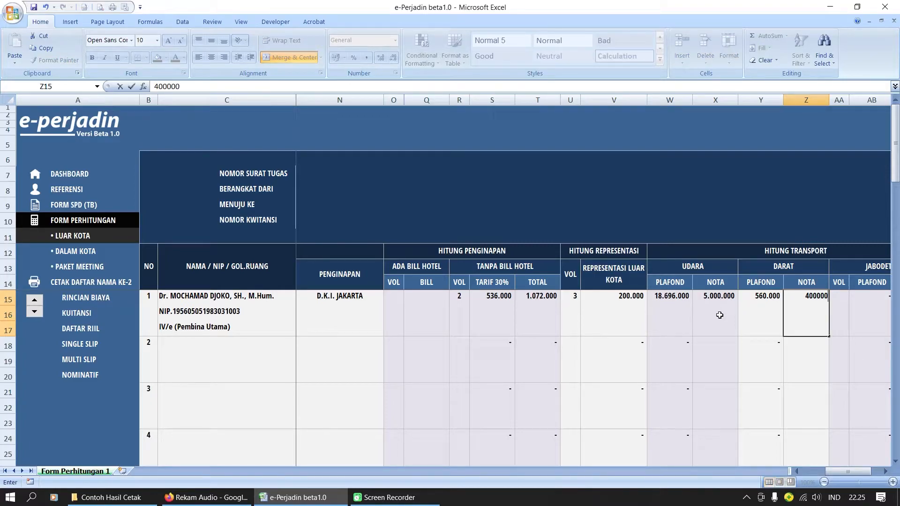
key(Tab)
Enter a volume of 2 for row 1's Jabodetabek transport
key(Tab)
key(Tab)
key(Tab)
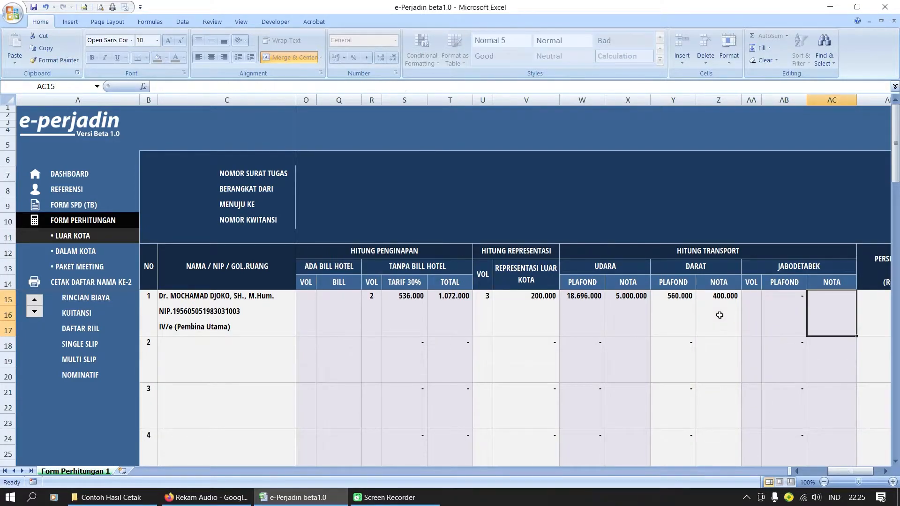
key(shift+Tab)
key(shift+Tab)
key(shift+Tab)
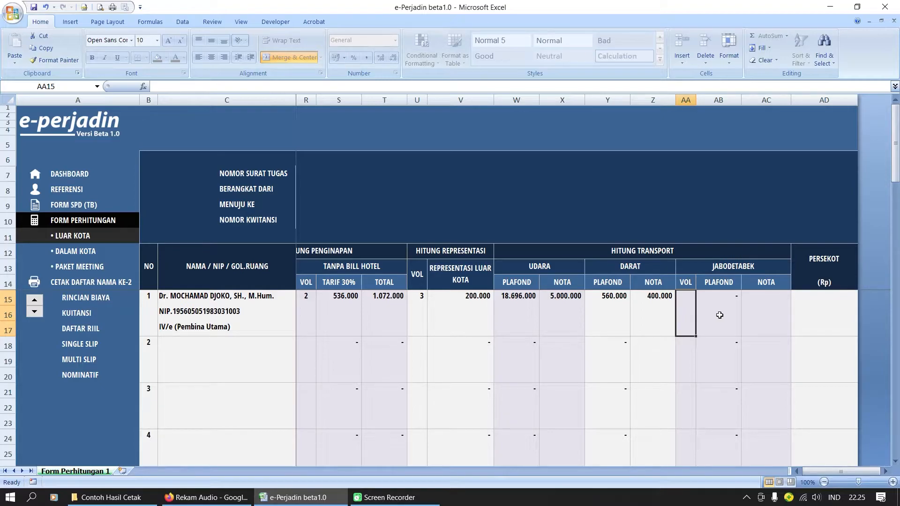
text(2)
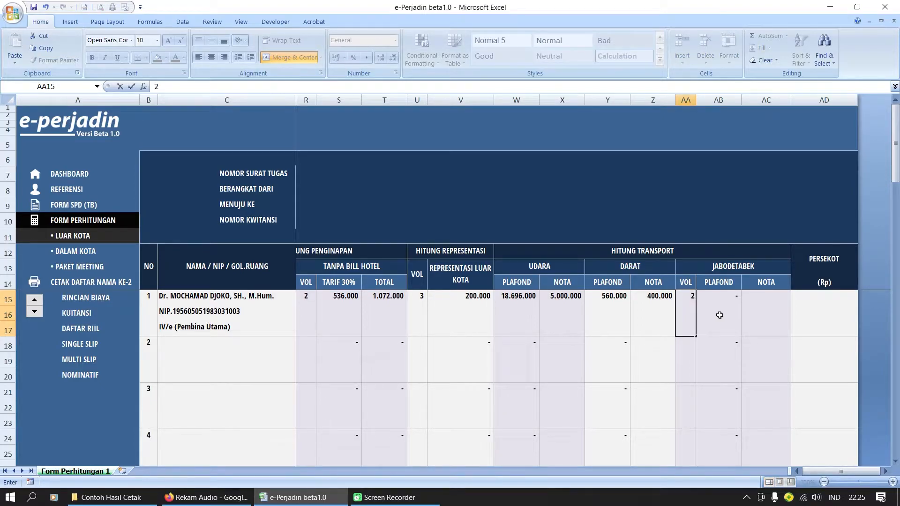
click(719, 315)
Enter row 1's Jabodetabek Nota as 500000 and its Persekot as 5000000
key(Tab)
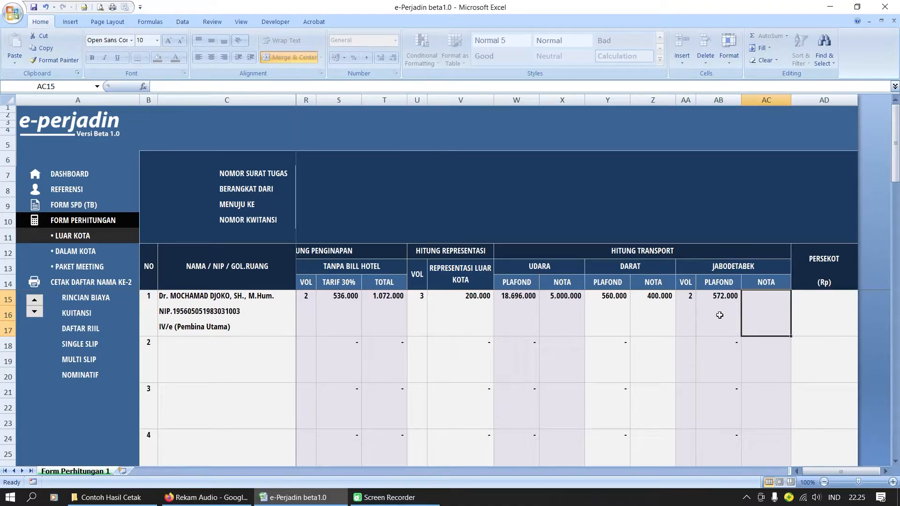
text(500000)
key(Tab)
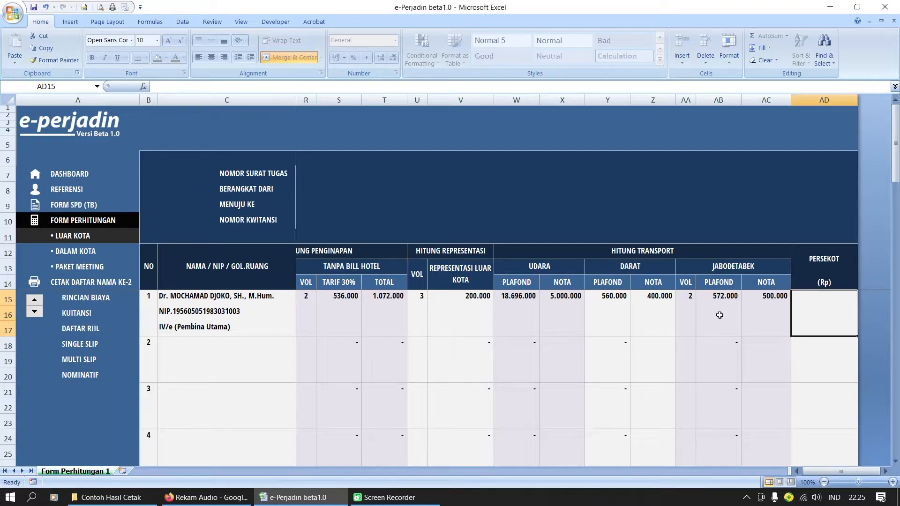
text(5000000)
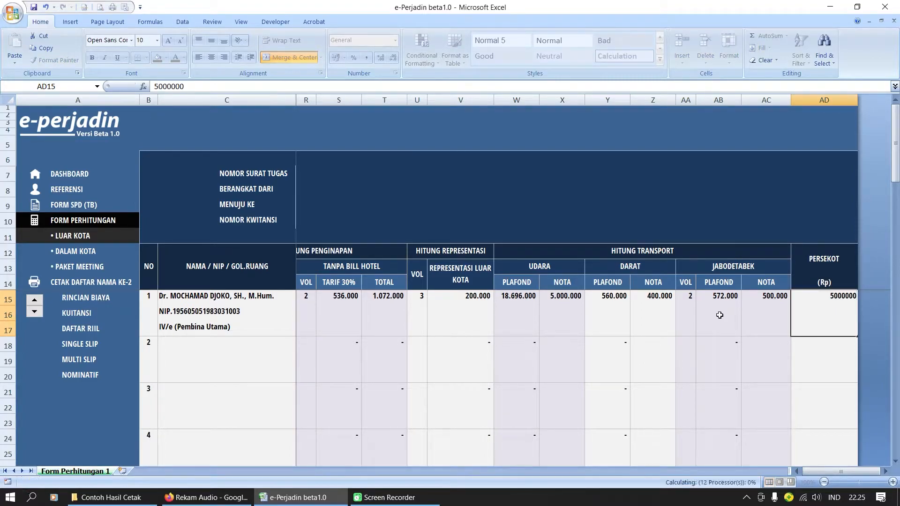
key(Return)
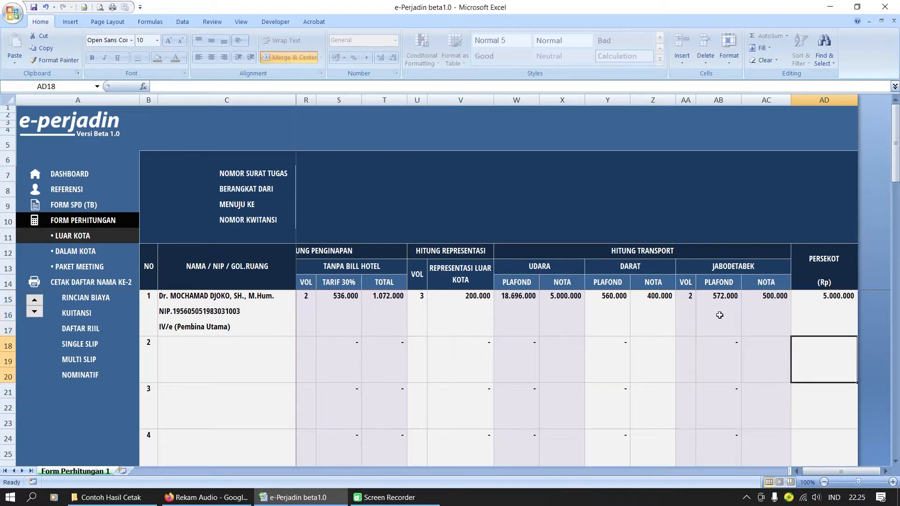
Filter row 2's employee list by the first letters of the second traveller's name and choose that employee
key(Left)
key(Left)
key(Left)
key(Left)
key(Left)
key(Left)
key(Left)
key(Left)
key(Left)
key(Left)
key(Left)
key(Left)
key(Left)
key(Left)
key(Left)
key(Left)
key(Left)
key(Left)
key(Left)
key(Left)
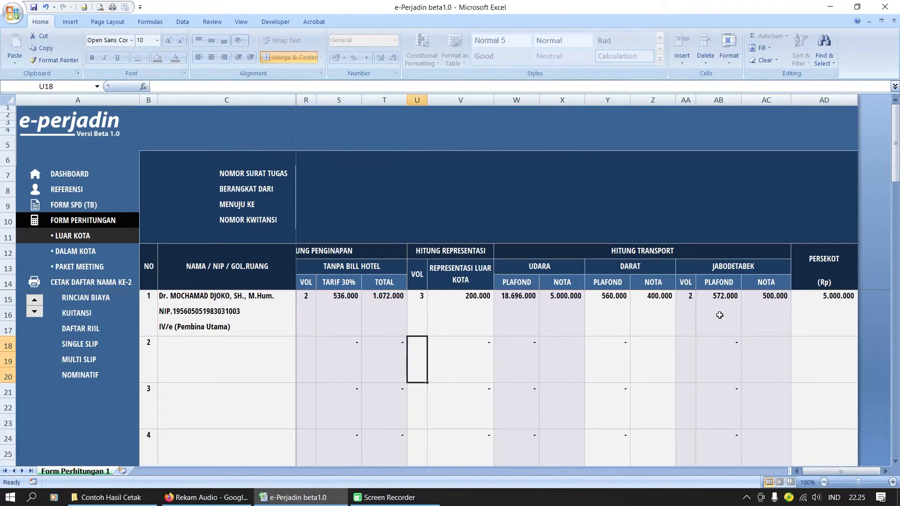
key(Right)
key(Right)
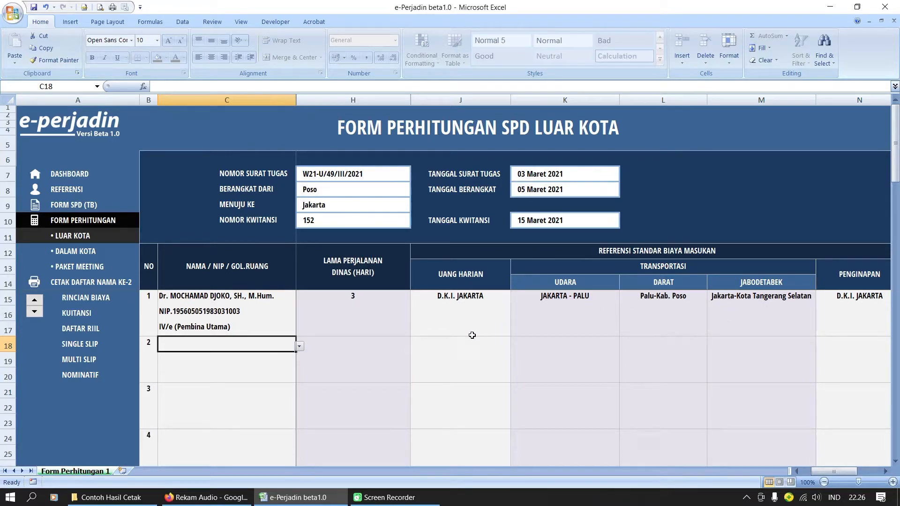
text(SYA)
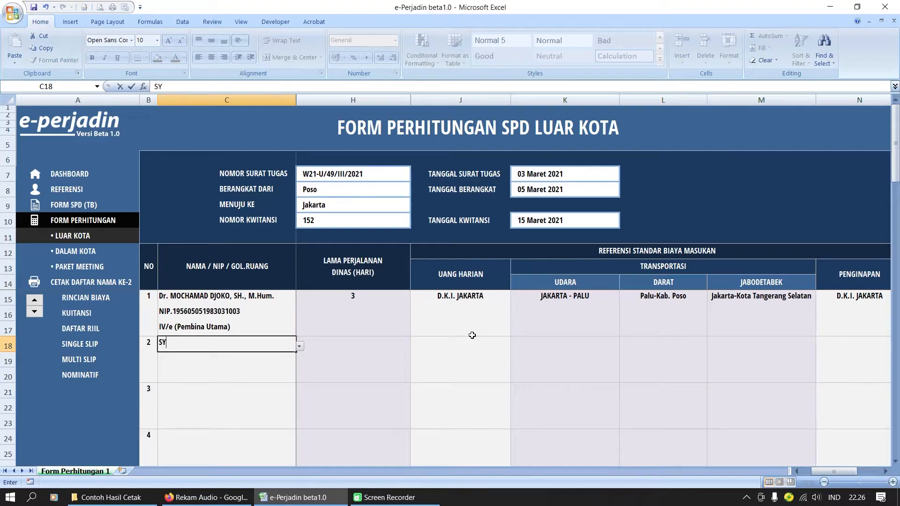
click(324, 365)
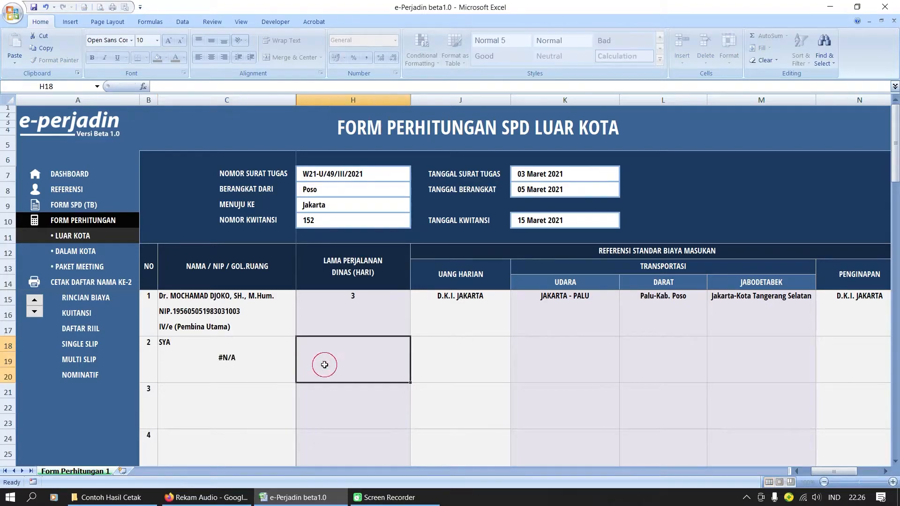
click(287, 346)
click(298, 346)
click(286, 371)
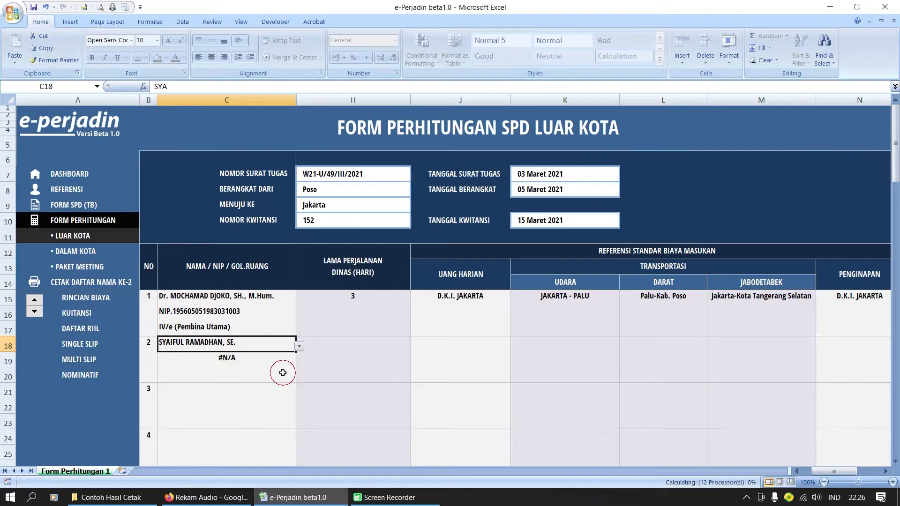
Set row 2's travel duration to 3 days and its Uang Harian reference to D.K.I. JAKARTA
click(372, 368)
text(3)
key(Tab)
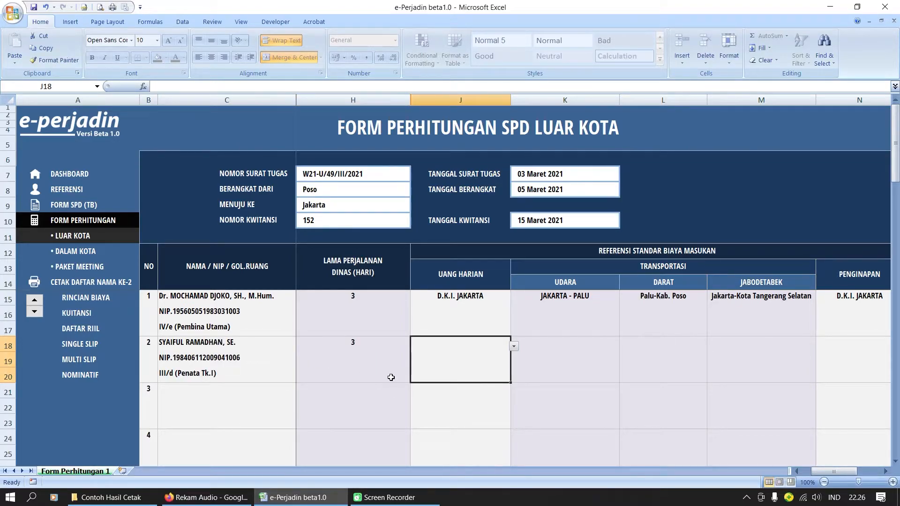
text(d)
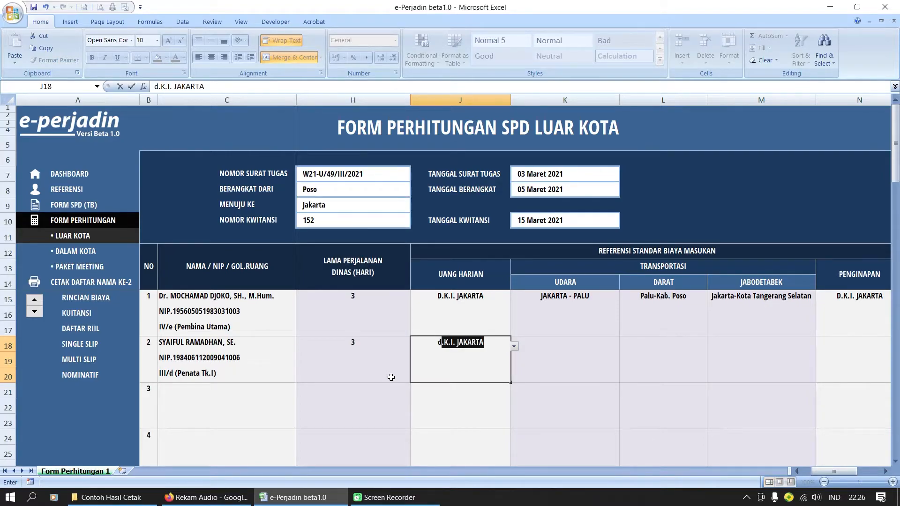
key(Tab)
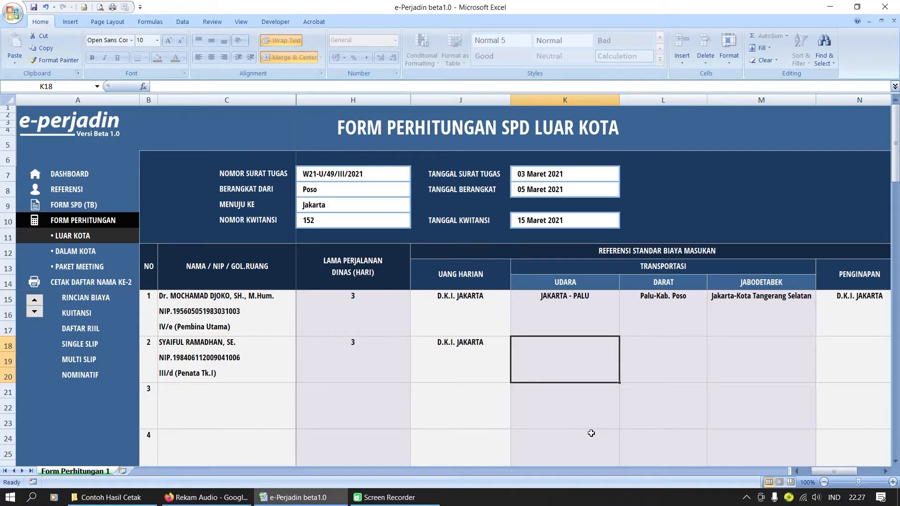
Set row 2's air transport reference to JAKARTA - PALU and its land transport reference to Palu-Kab. Poso
text(j)
key(Tab)
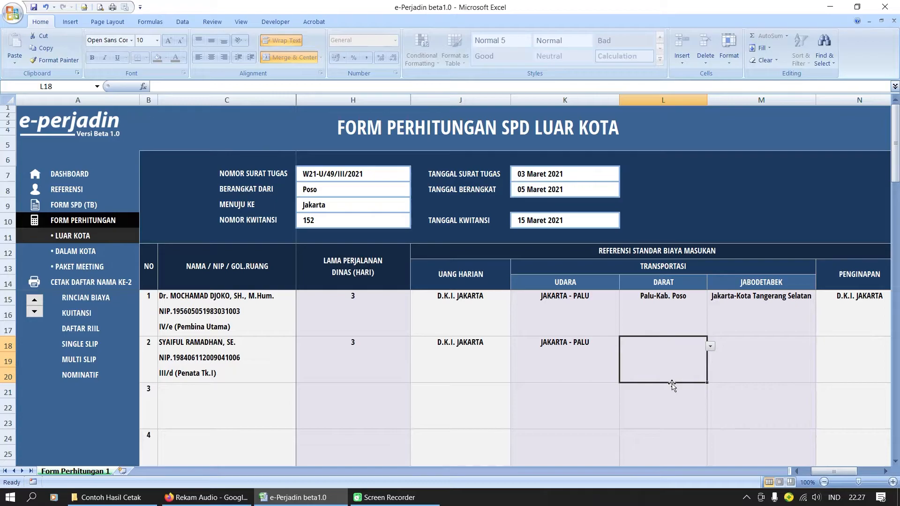
text(palu-Kab. Poso)
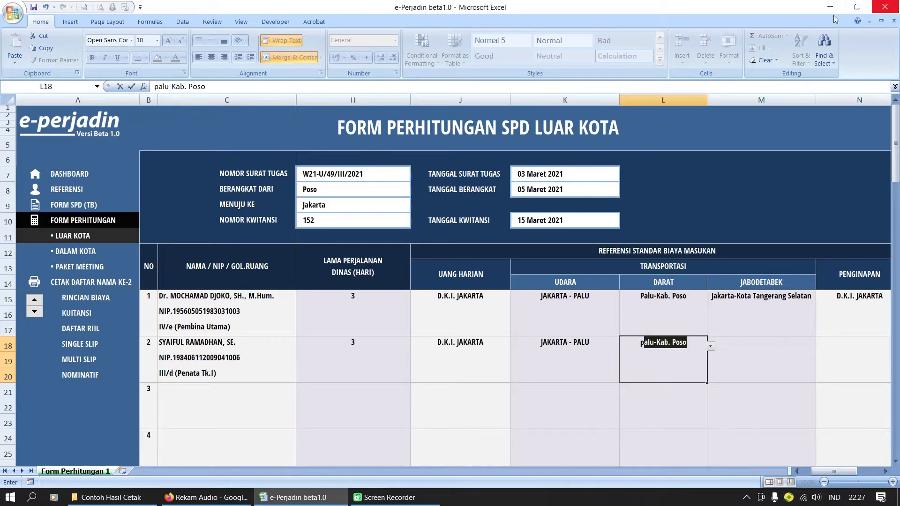
click(739, 346)
Set row 2's Jabodetabek reference to Jakarta-Kota Tangerang Selatan and its Penginapan reference to D.K.I. JAKARTA
text(jakarta-Kota Tangerang Selatan)
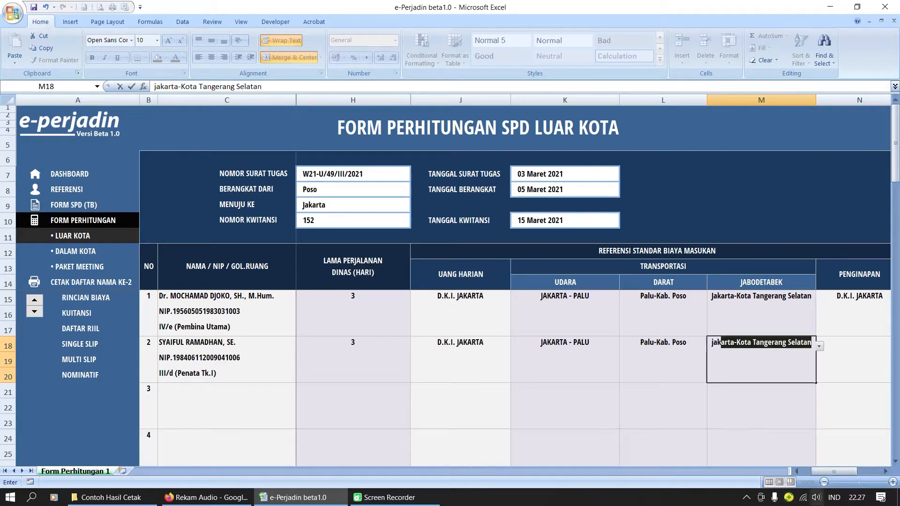
click(843, 361)
text(d.K.I. JAKARTA)
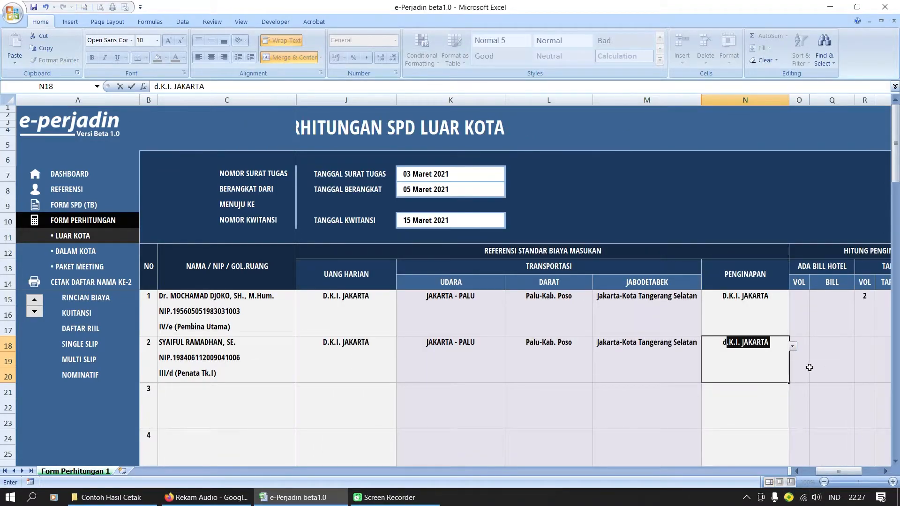
click(807, 365)
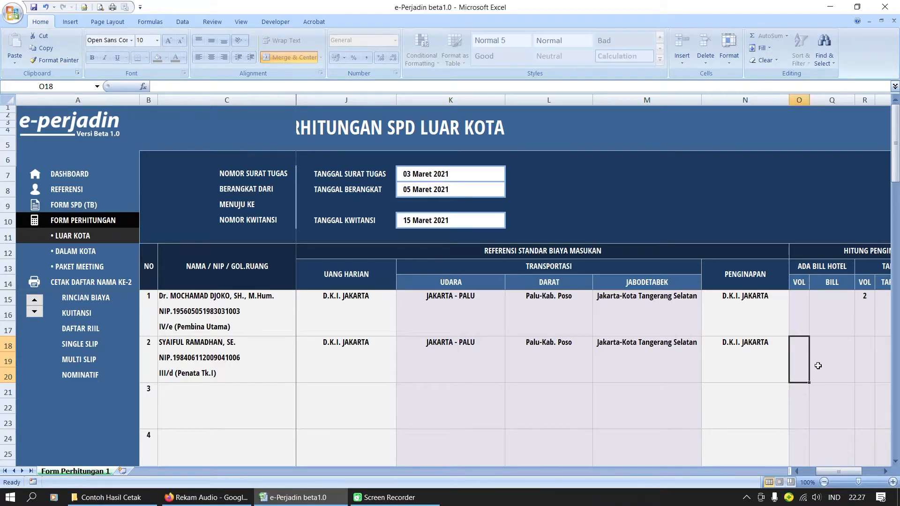
Enter a volume of 1 and a bill of 500000 under Ada Bill Hotel in row 2
key(Right)
key(Right)
key(Right)
key(Right)
key(Left)
key(Left)
key(Left)
key(Left)
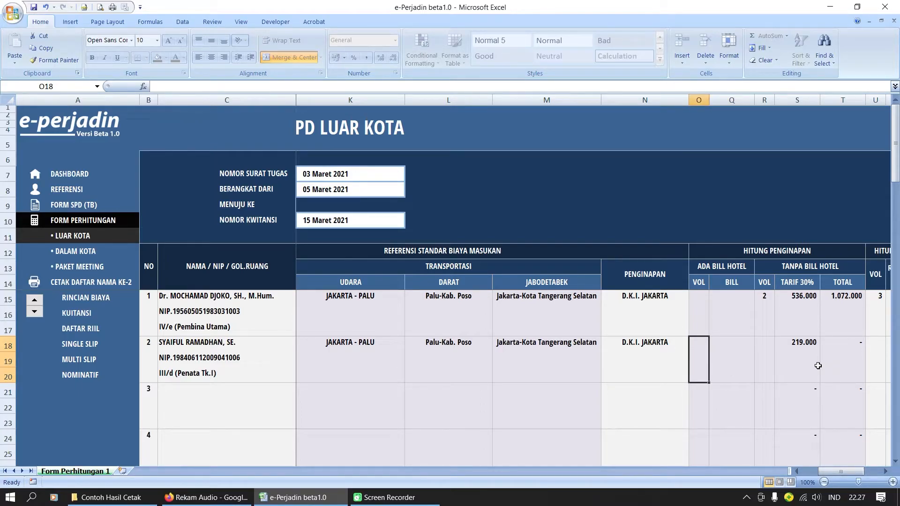
text(1)
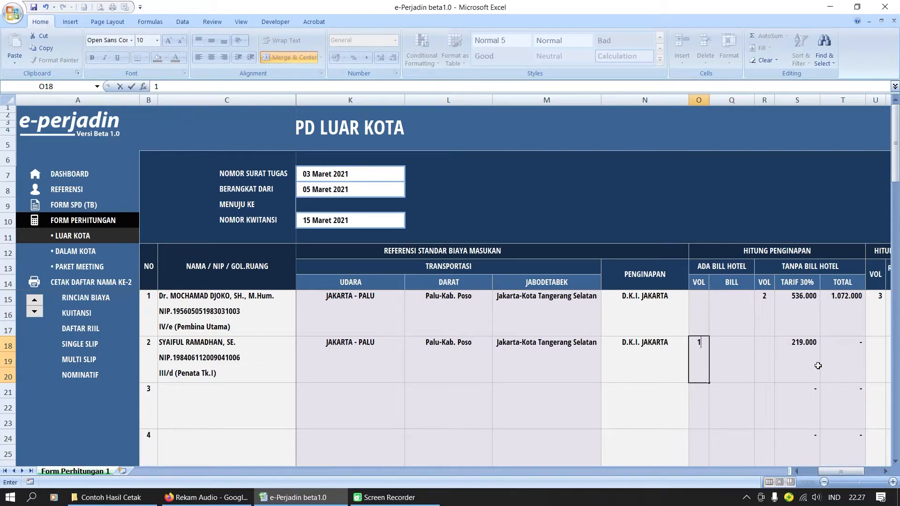
key(Right)
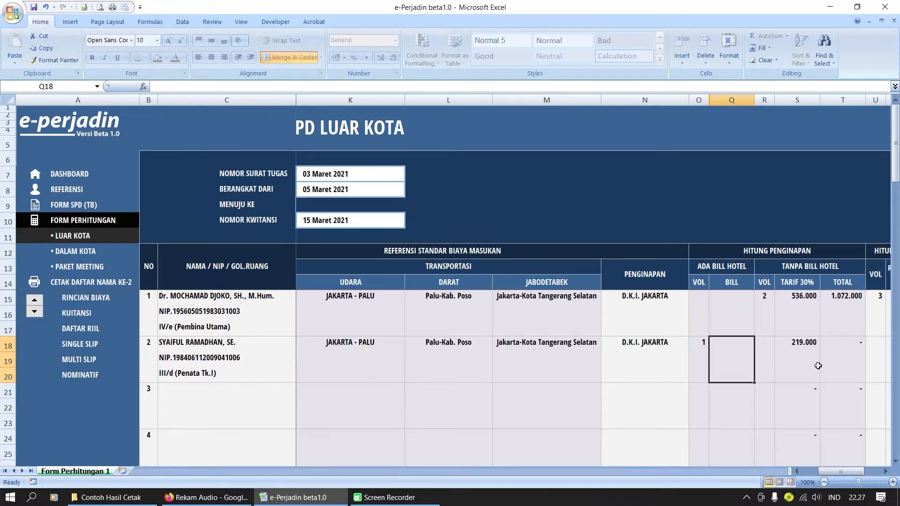
text(500000)
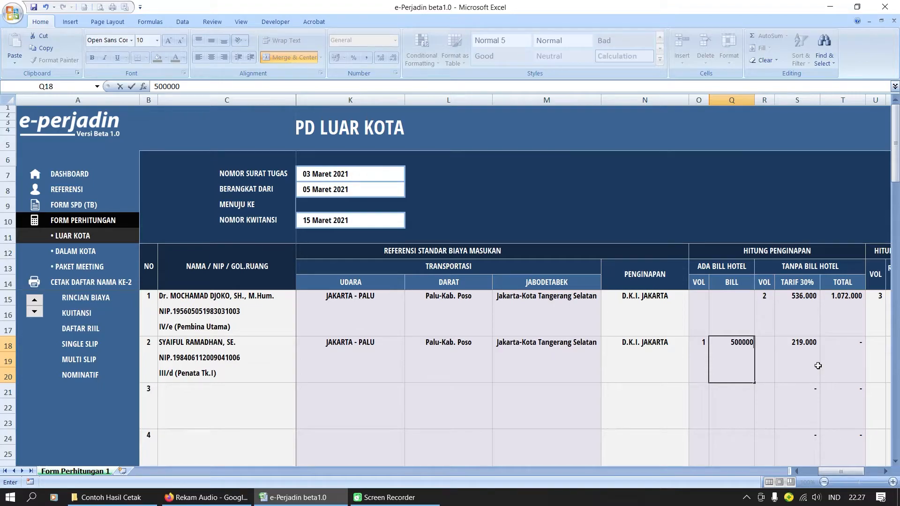
key(Right)
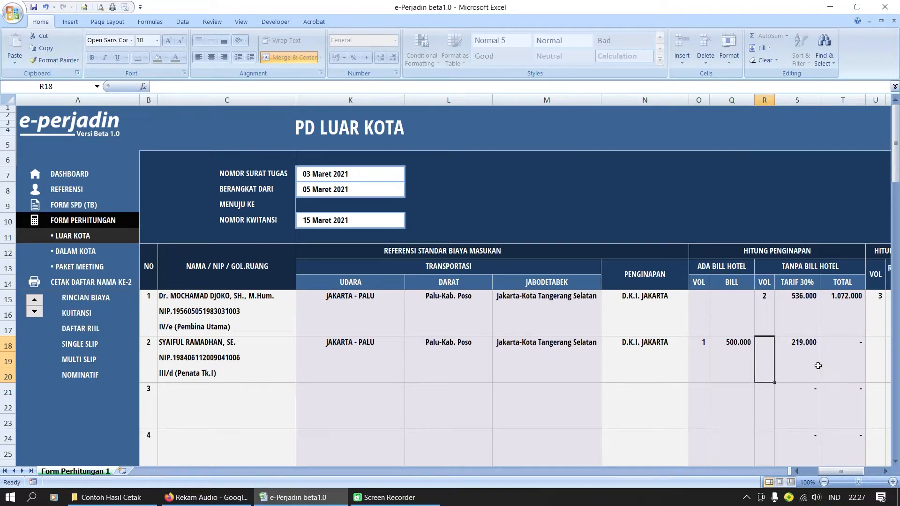
Enter a volume of 1 under Tanpa Bill Hotel in row 2
text(1)
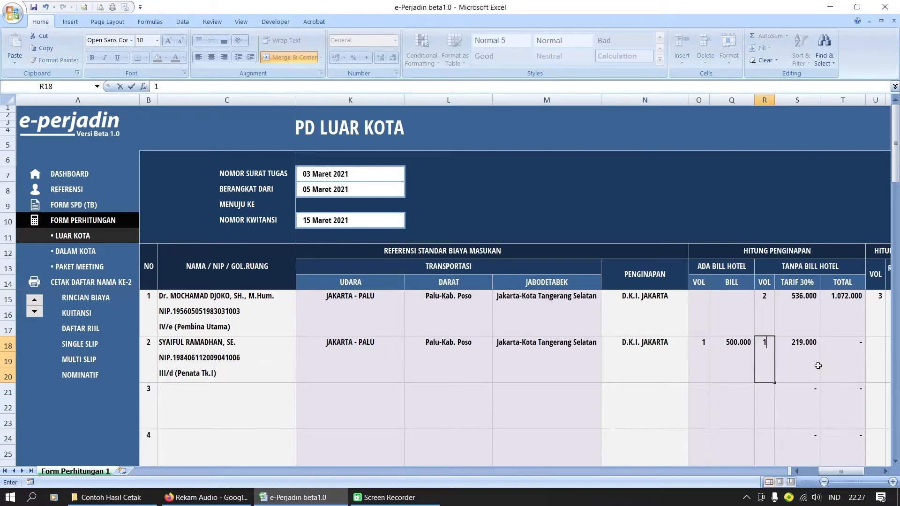
key(Right)
key(Right)
key(Right)
key(Right)
key(Right)
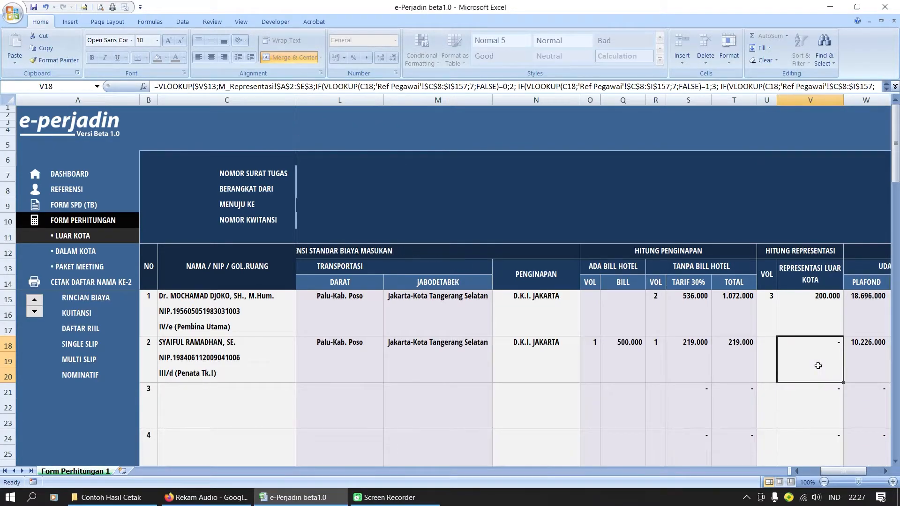
Examine row 2's Hitung Representasi volume and Representasi Luar Kota cells and the neighbouring air transport ceiling
key(Left)
key(Left)
key(Right)
key(Right)
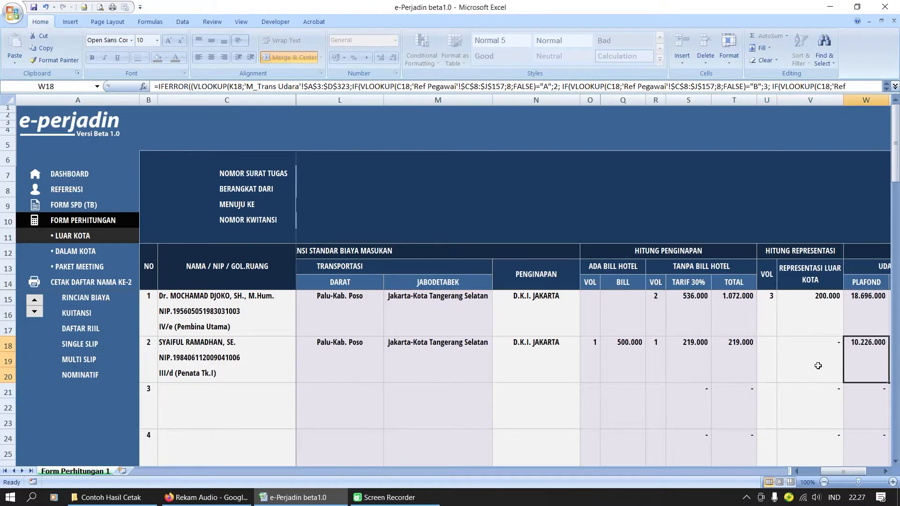
key(Right)
key(Right)
key(Left)
key(Left)
key(Left)
key(Left)
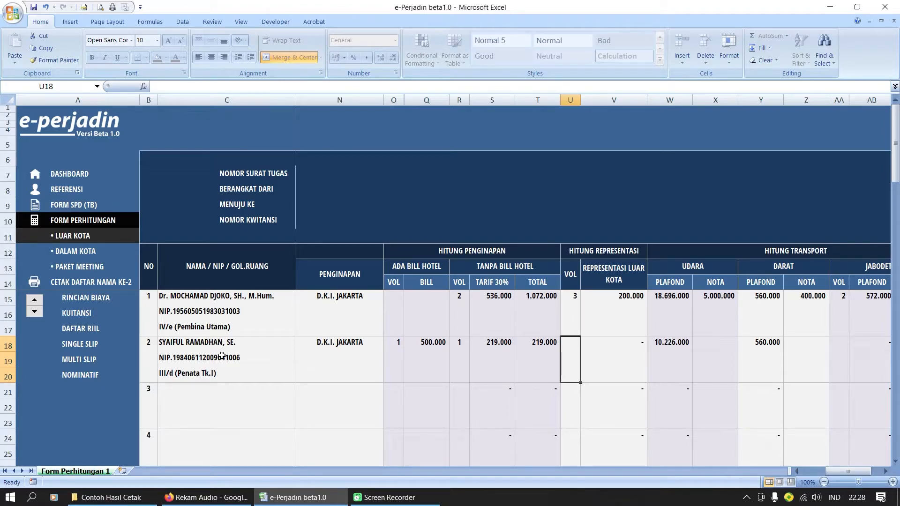
key(Right)
key(Right)
key(Left)
key(Left)
key(Right)
key(Right)
key(Left)
key(Left)
key(Right)
key(Right)
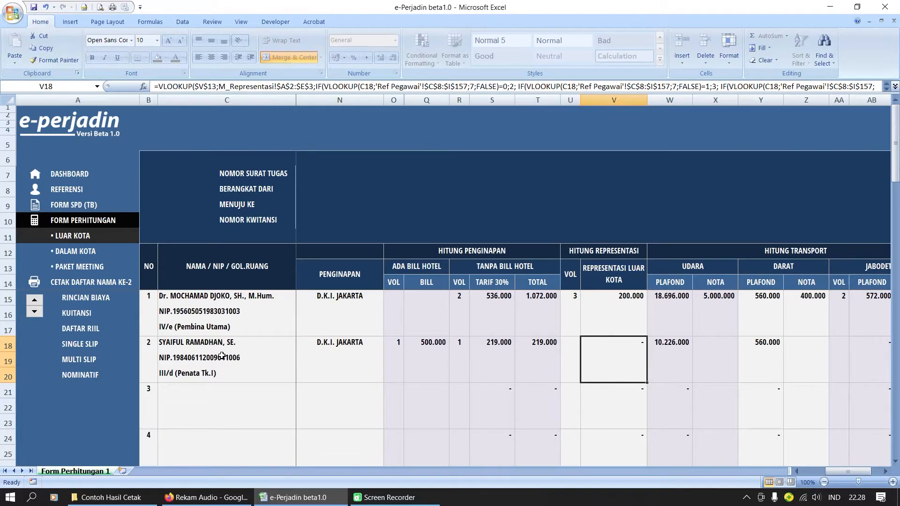
key(Left)
key(Left)
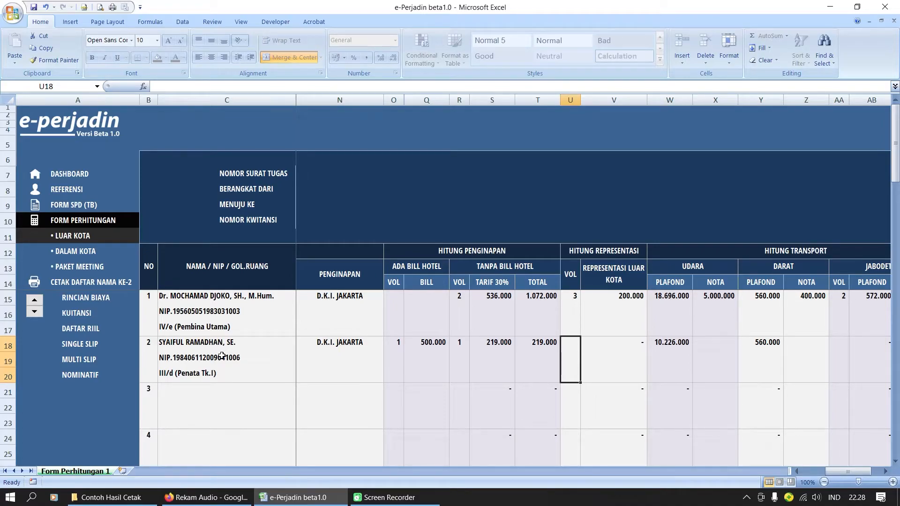
Enter an air transport (Udara) nota of 4000000 in row 2
key(Right)
key(Right)
key(Right)
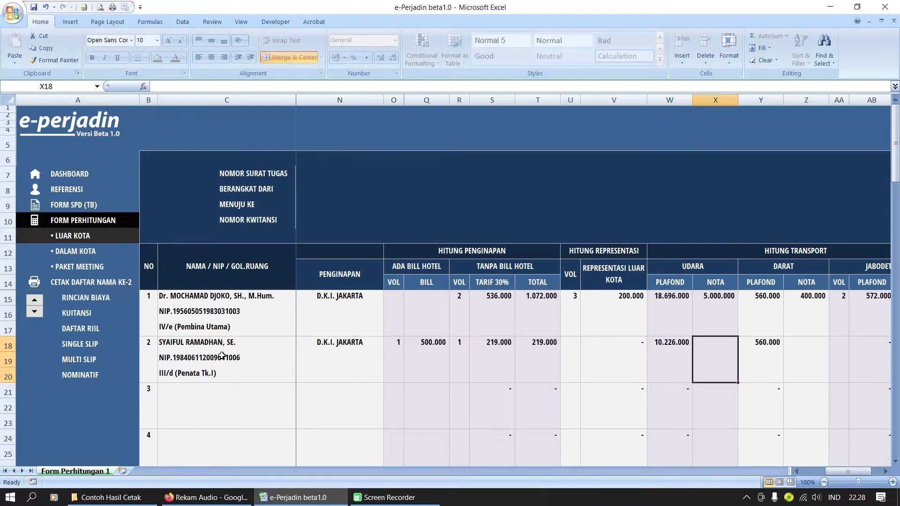
key(Right)
key(Right)
key(Left)
key(Left)
text(40000)
text(00)
Enter a land transport (Darat) nota of 400000 in row 2
key(Right)
key(Right)
key(Right)
key(Right)
key(Right)
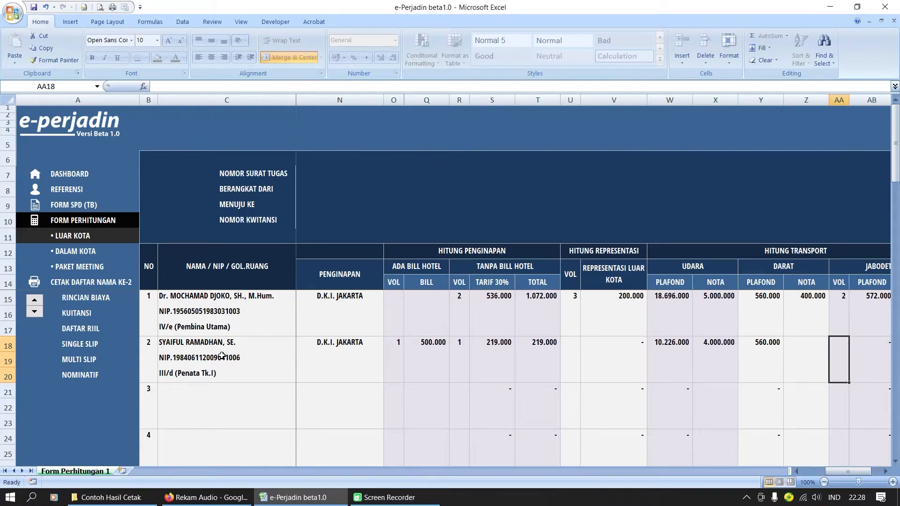
key(Left)
key(Left)
key(Left)
text(400000)
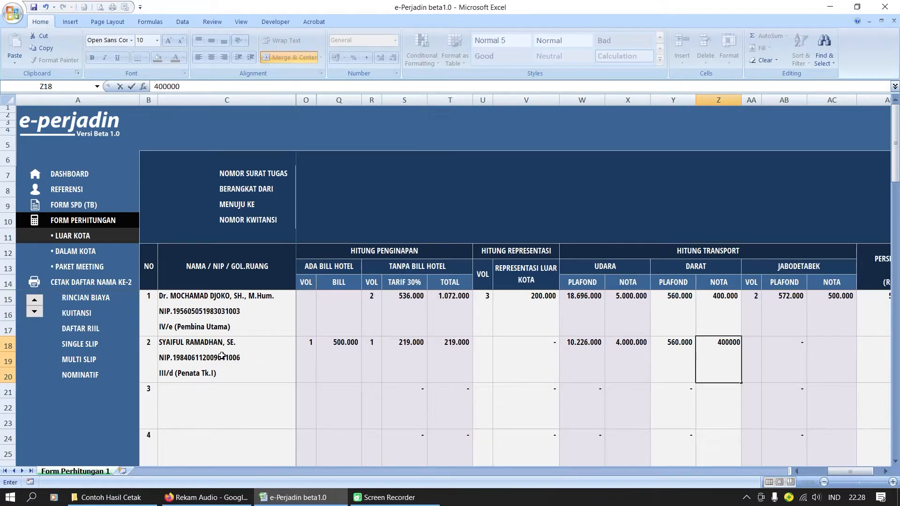
Fill in row 2's Jabodetabek transport with volume 2 and nota 500000, and enter a Persekot of 4000000
key(Right)
text(2)
key(Right)
key(Right)
text(500000)
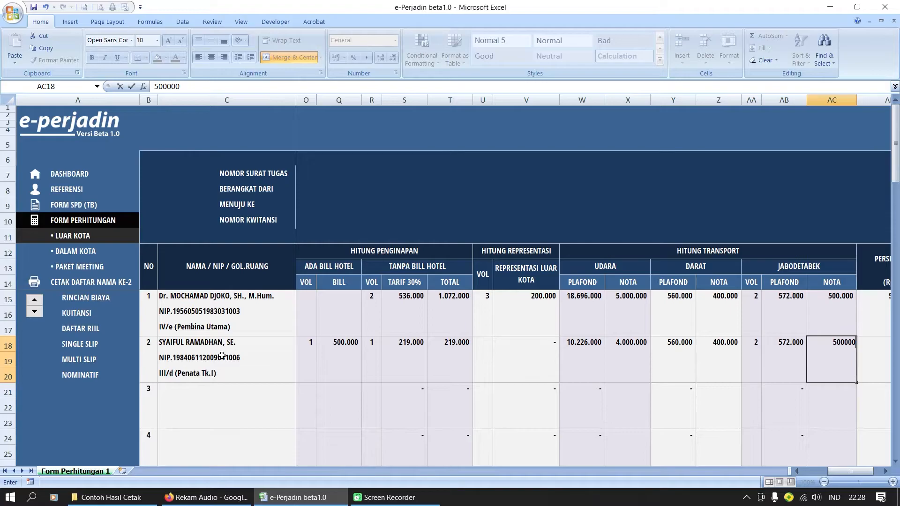
key(Right)
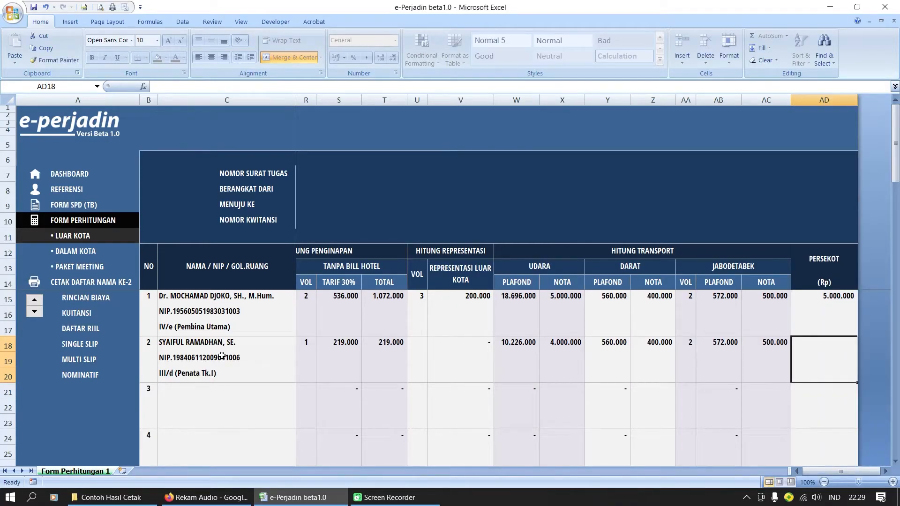
text(4000000)
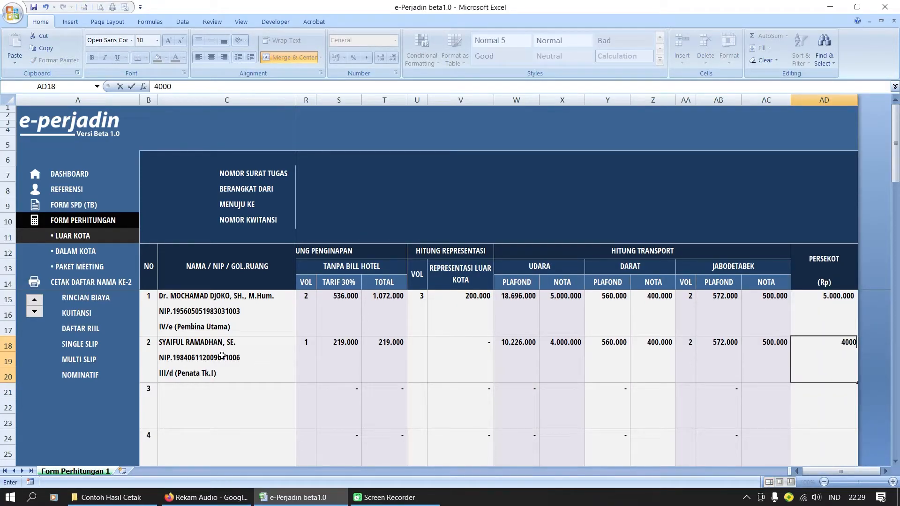
key(Return)
Look up the third traveller by partial name in row 3 and choose the matching employee for the name cell
key(Left)
key(Left)
key(Left)
key(Left)
key(Left)
key(Left)
key(Left)
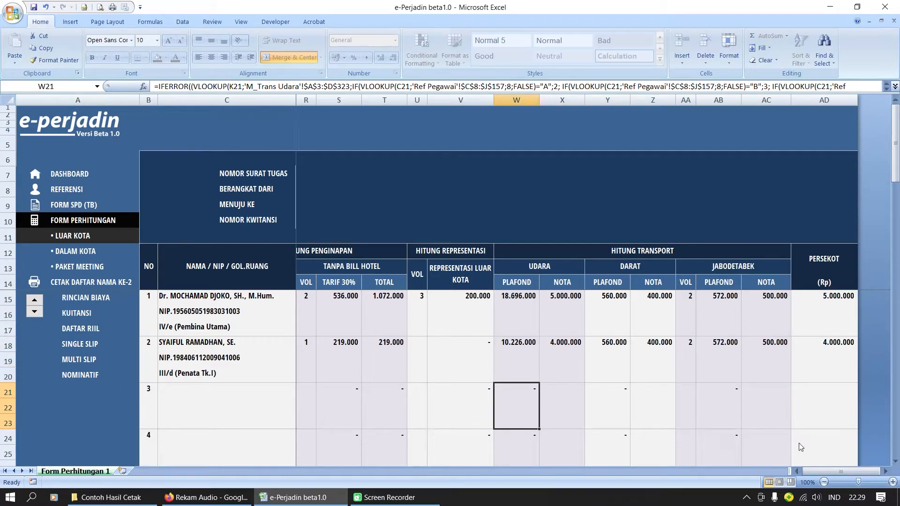
drag(798, 472, 799, 473)
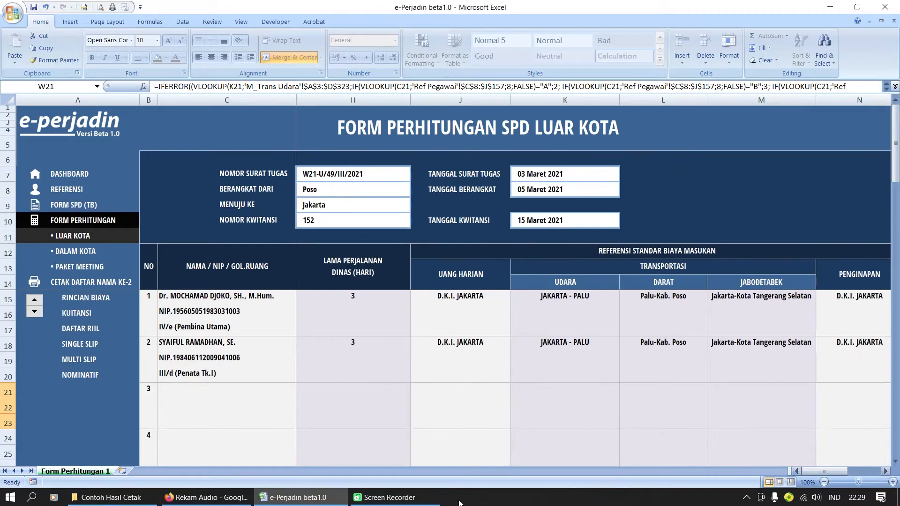
click(173, 391)
text(dhahr)
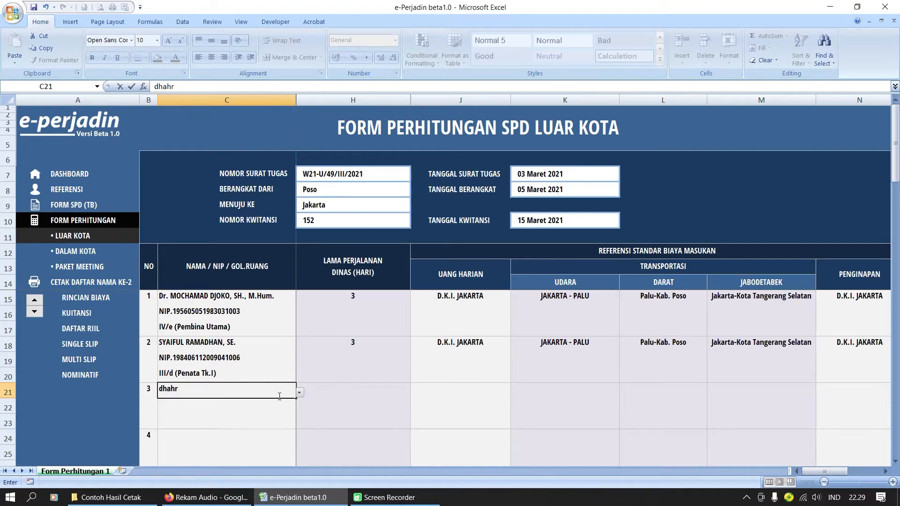
click(306, 397)
click(273, 396)
click(300, 395)
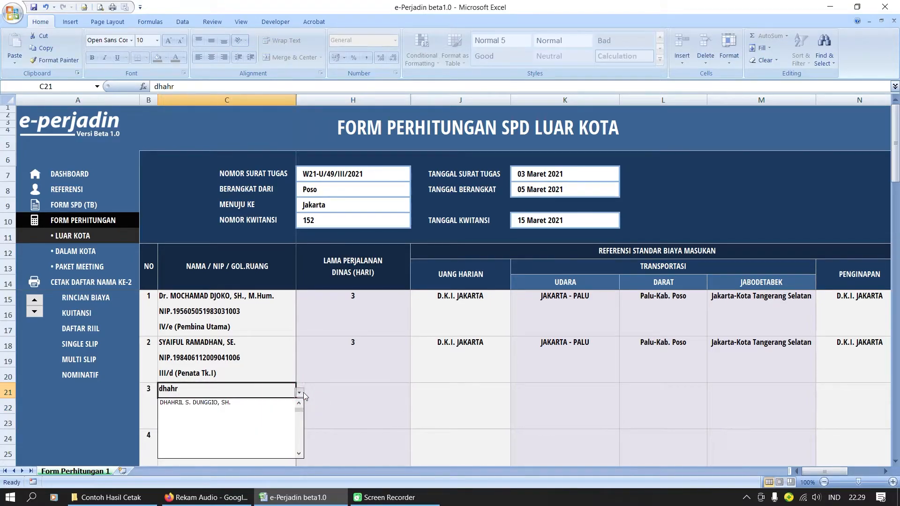
click(283, 402)
Set row 3's travel duration to 3 days and its Uang Harian reference to D.K.I. JAKARTA
click(354, 394)
text(3)
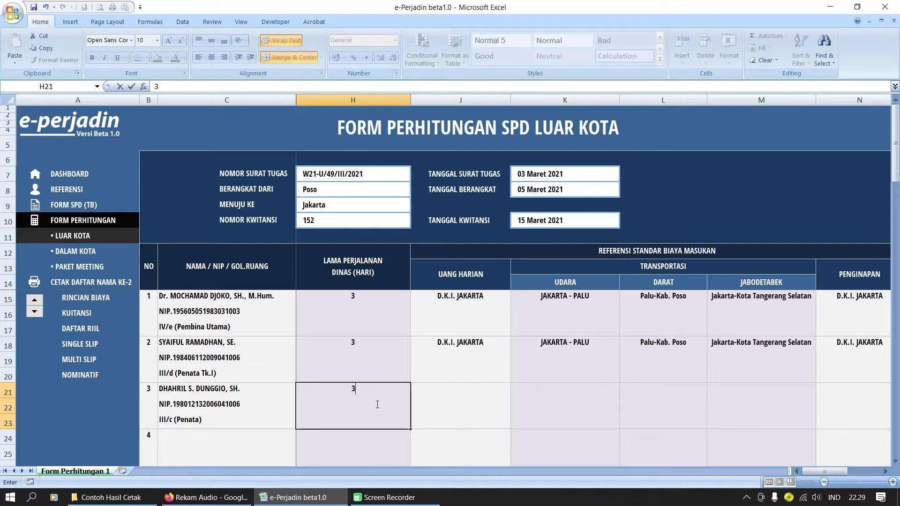
key(Tab)
text(D)
key(Tab)
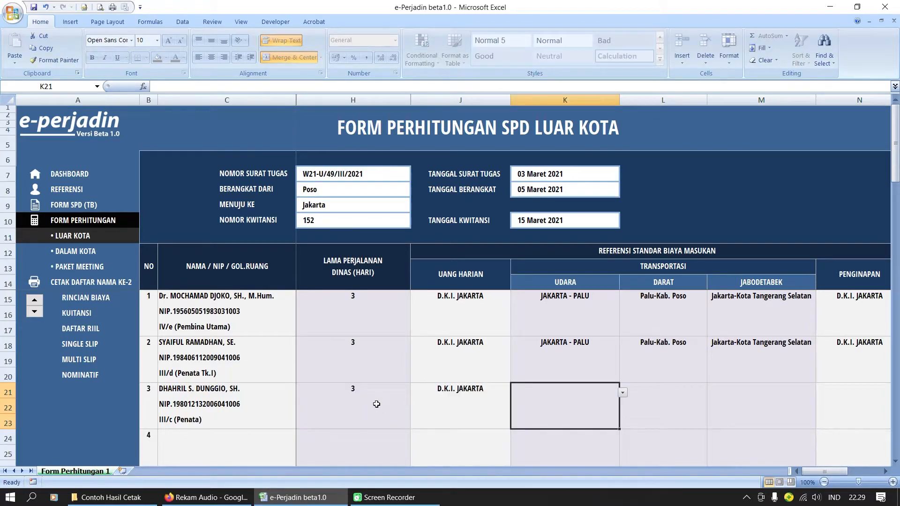
Set row 3's air transport reference to JAKARTA - PALU and its land transport reference to Palu-Kab. Poso
text(JAKARTA - PALU)
key(Tab)
text(P)
key(Tab)
Set row 3's Jabodetabek reference to Jakarta-Kota Tangerang Selatan and its Penginapan reference to D.K.I. JAKARTA
text(J)
key(Tab)
text(D)
key(Tab)
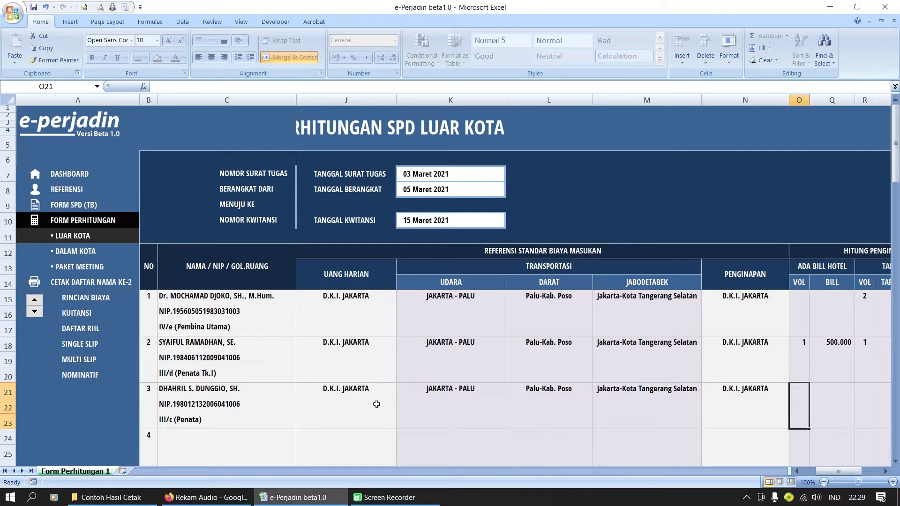
Enter a volume of 2 and a bill of 1000000 under Ada Bill Hotel in row 3
text(2)
key(Tab)
text(1000000)
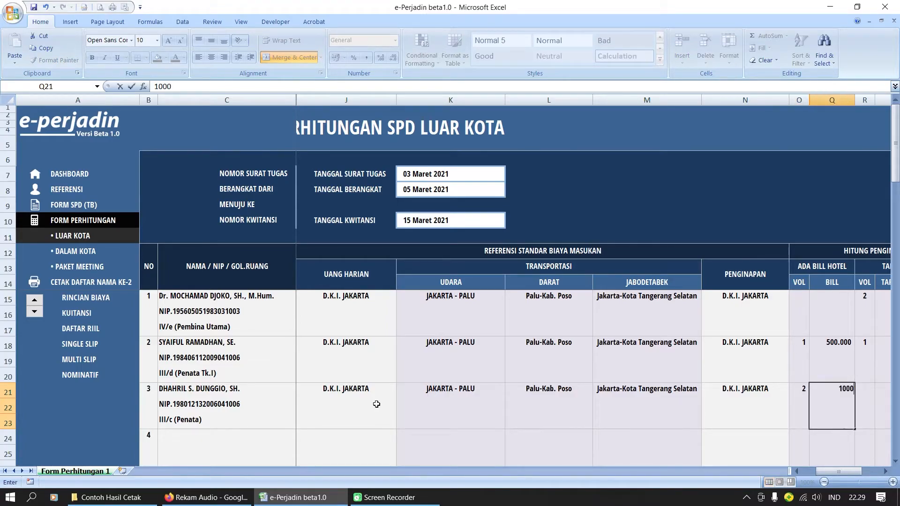
key(Tab)
key(Tab)
key(Tab)
key(Tab)
key(Tab)
key(Tab)
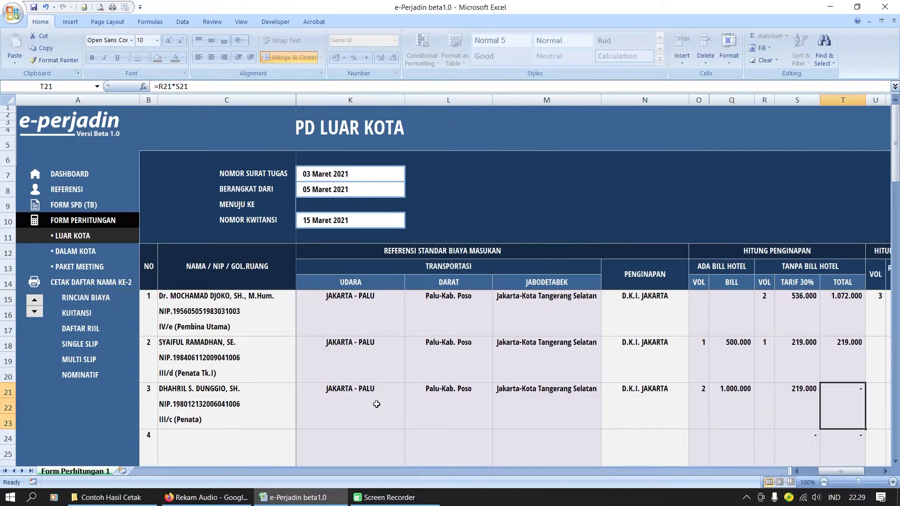
Enter an air transport (Udara) nota of 4000000 in row 3
key(Right)
key(Right)
key(Left)
key(Left)
key(Left)
key(Left)
key(Right)
key(Right)
key(Right)
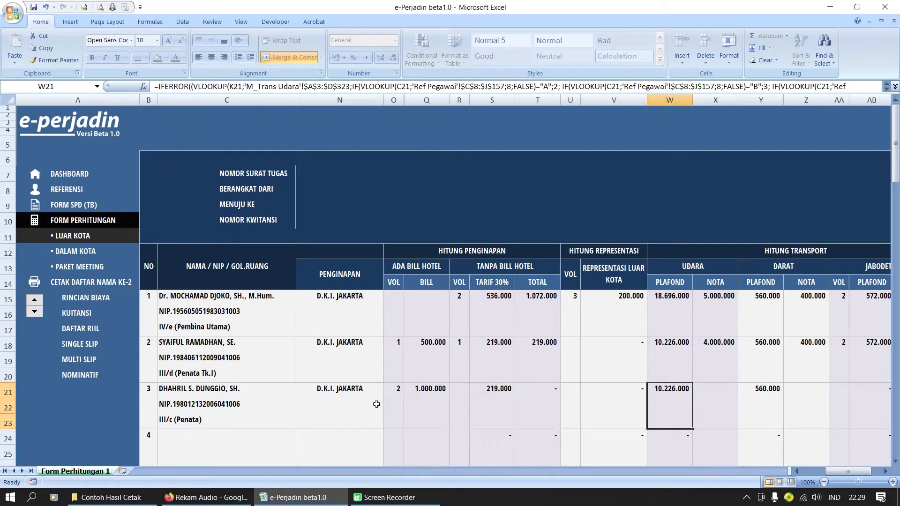
text(4000000)
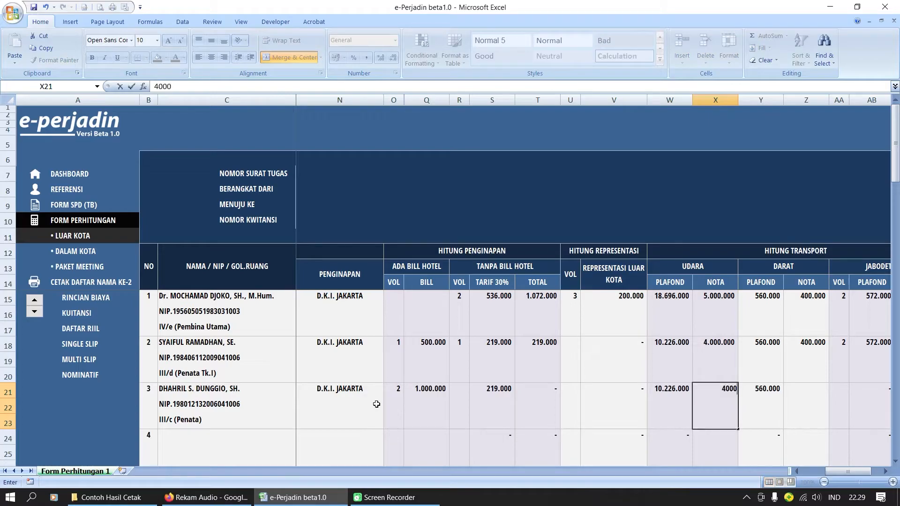
Enter a land transport (Darat) nota of 400000 in row 3
key(Right)
key(Right)
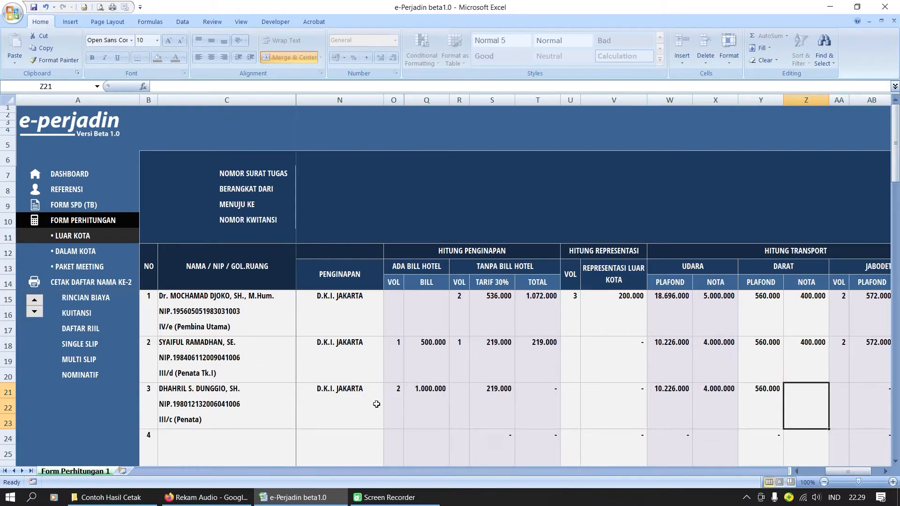
text(400000)
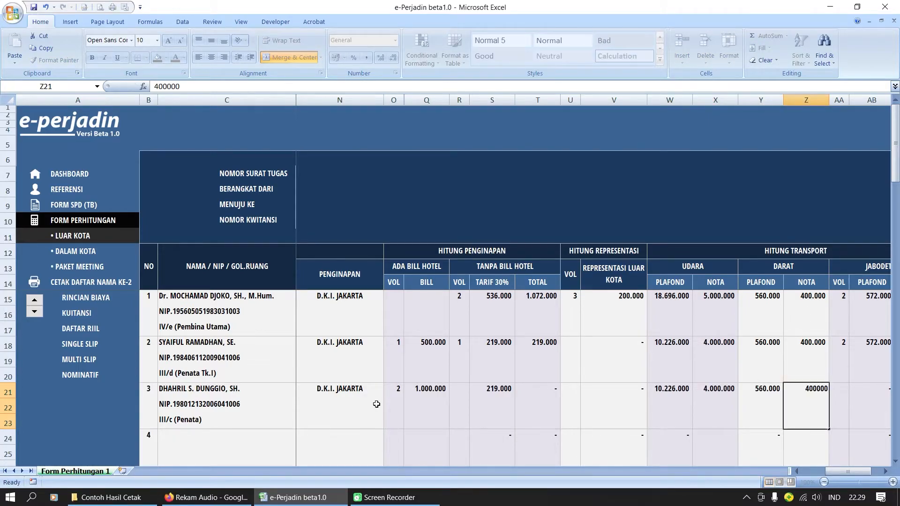
key(Right)
Fill in row 3's Jabodetabek transport with volume 2 and nota 500000
key(Right)
key(Right)
key(Right)
key(Left)
key(Left)
key(Left)
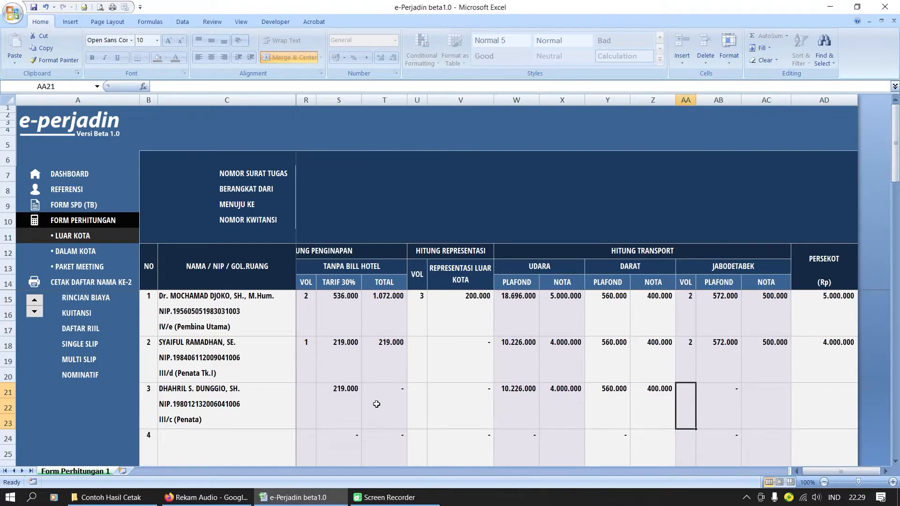
text(2)
key(Right)
key(Right)
text(5)
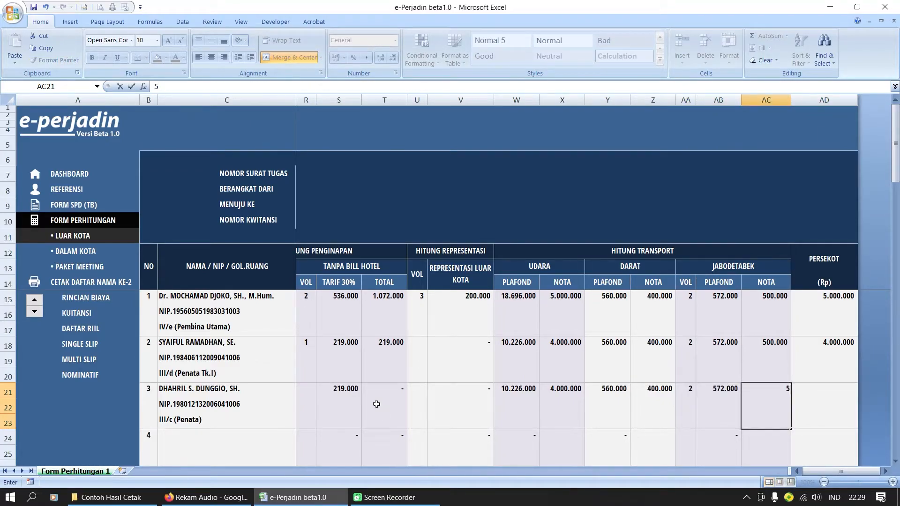
text(00000)
key(Right)
Enter a Persekot of 7000000 in row 3
text(7.000.0)
text(00)
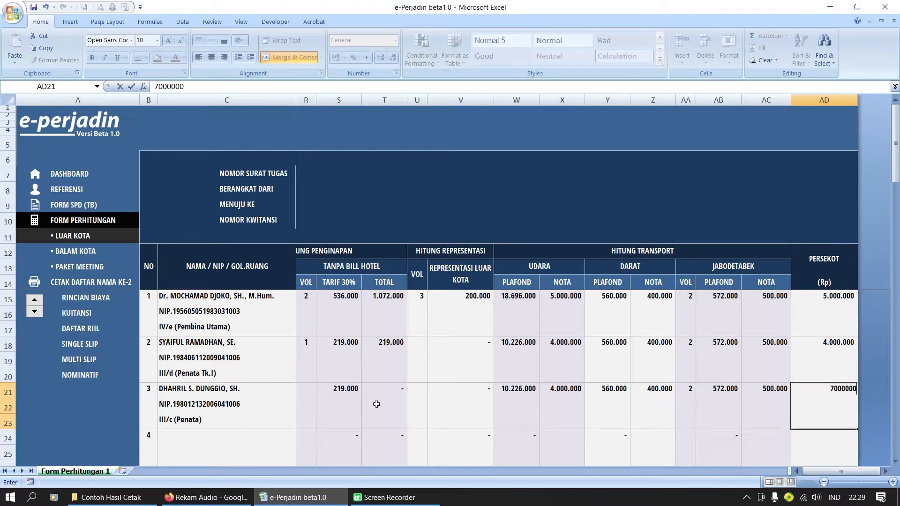
key(Left)
Review row 3's completed entries from the transport costs back to the Jabodetabek reference
key(Left)
key(Left)
key(Left)
key(Left)
key(Left)
key(Left)
key(Left)
key(Left)
key(Left)
key(Left)
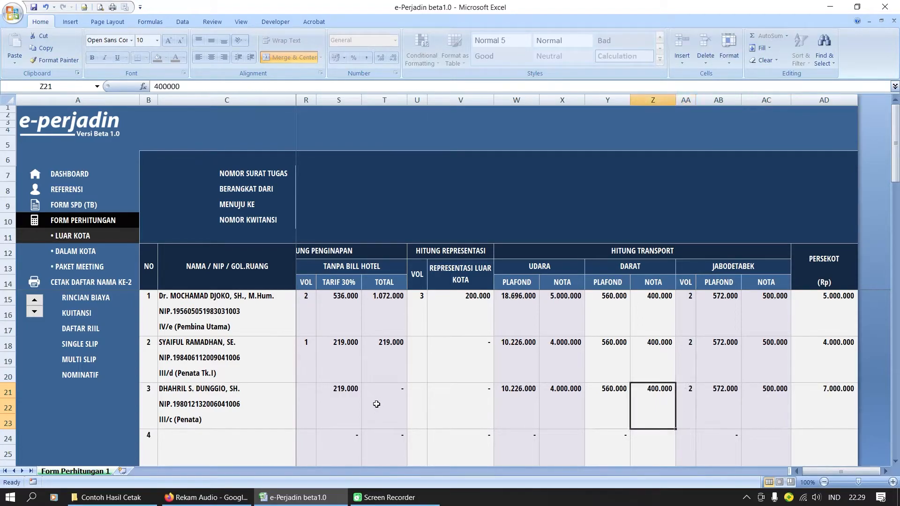
key(Left)
key(Left)
key(Left)
key(Left)
key(Left)
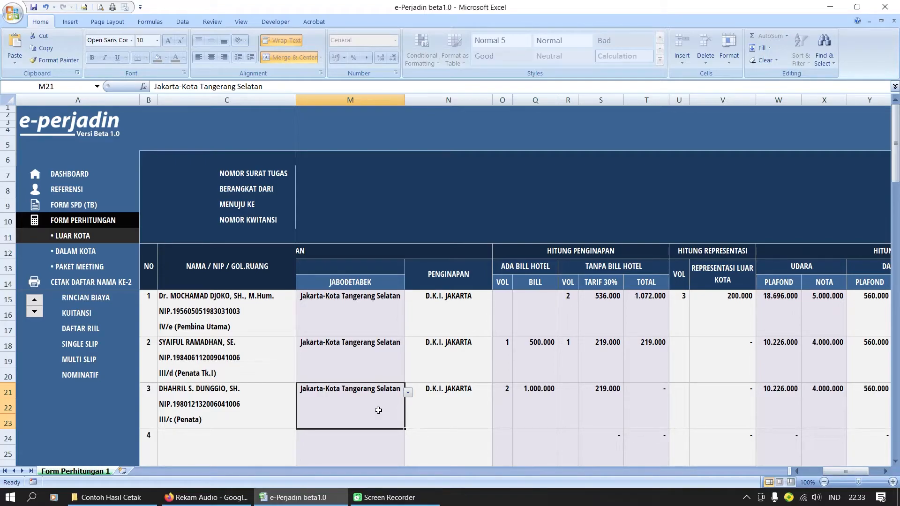
Set the Cetak Daftar Nama number to 13 and look through the numbered traveller rows
click(35, 313)
click(34, 300)
click(35, 300)
click(35, 300)
click(34, 300)
click(34, 300)
click(34, 300)
click(34, 301)
click(34, 301)
click(34, 300)
click(34, 300)
click(35, 300)
click(34, 300)
click(34, 300)
scroll(225, 356, down, 15)
scroll(224, 364, up, 13)
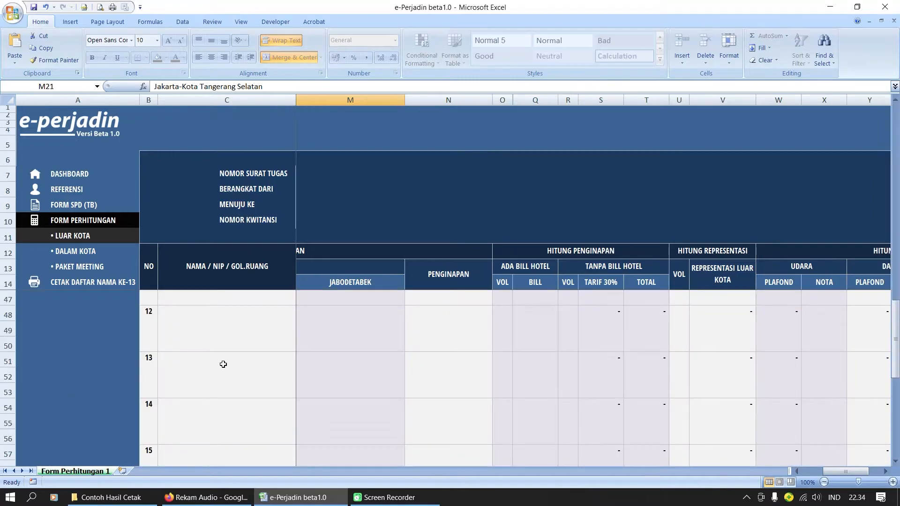
Set the Cetak Daftar Nama number back to 1
scroll(221, 367, up, 6)
click(36, 311)
click(36, 310)
click(36, 310)
click(36, 310)
click(36, 311)
click(36, 311)
click(36, 310)
click(36, 310)
click(35, 311)
click(36, 310)
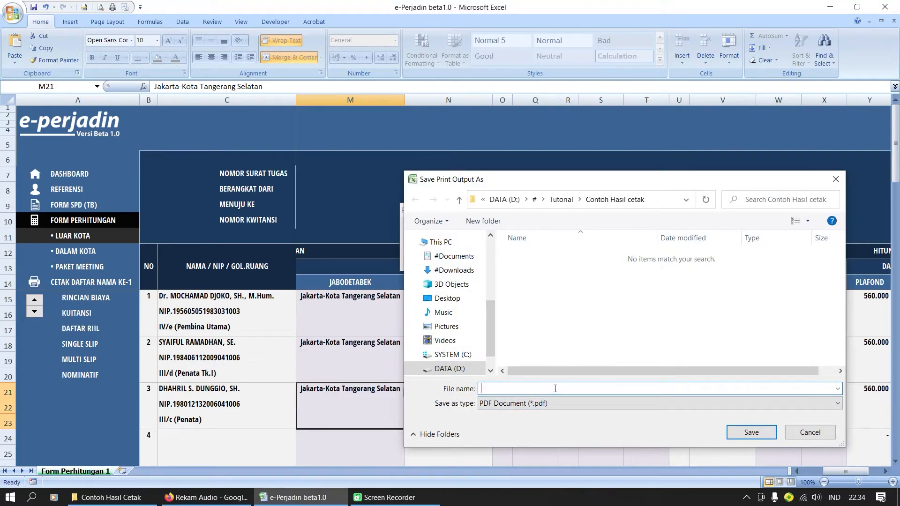
Print the Rincian Biaya for name 1 to a PDF named 1 Rincian in the Contoh Hasil cetak folder
drag(638, 187, 538, 191)
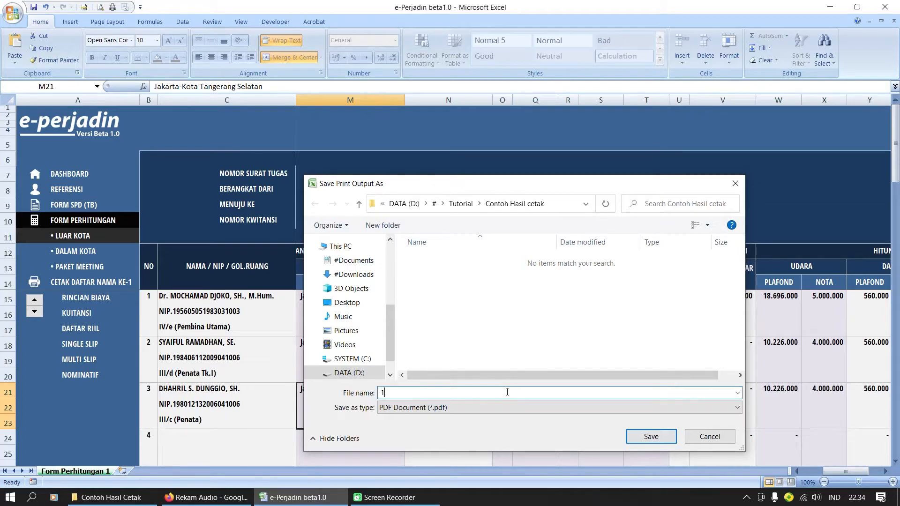
text(ncian)
key(Return)
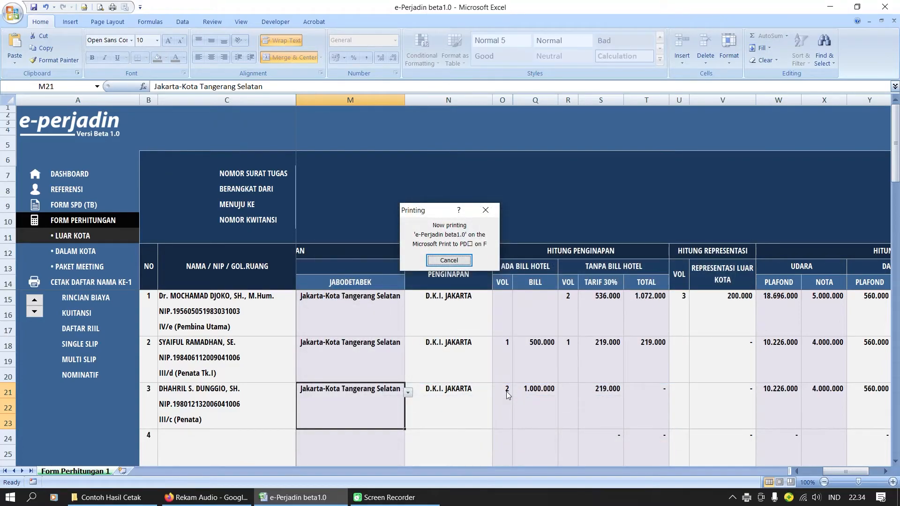
Print the Kuitansi to a PDF named 2 Kwitansi and the Daftar Riil to a PDF named 3 Riil
click(81, 313)
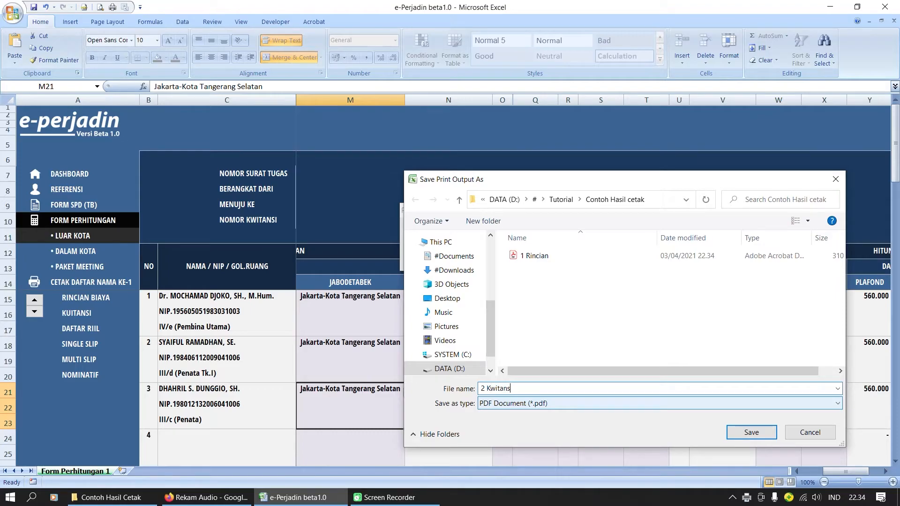
key(Return)
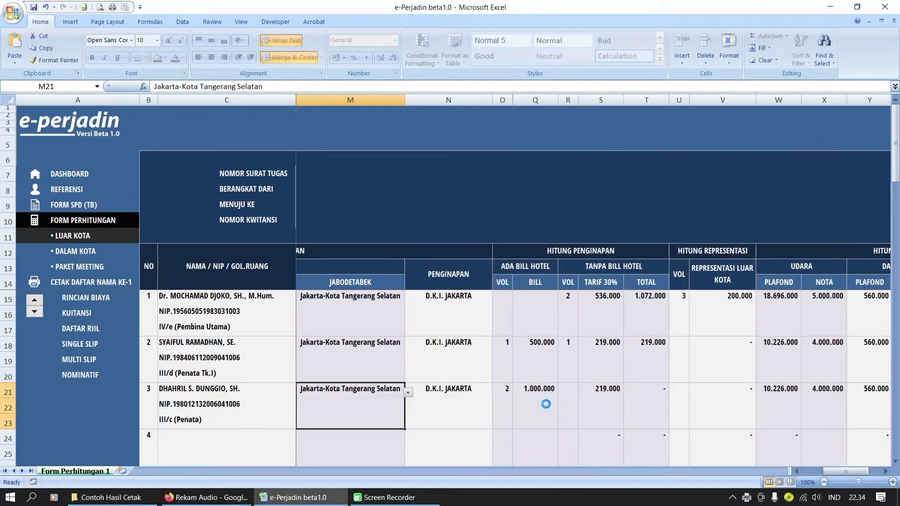
click(86, 328)
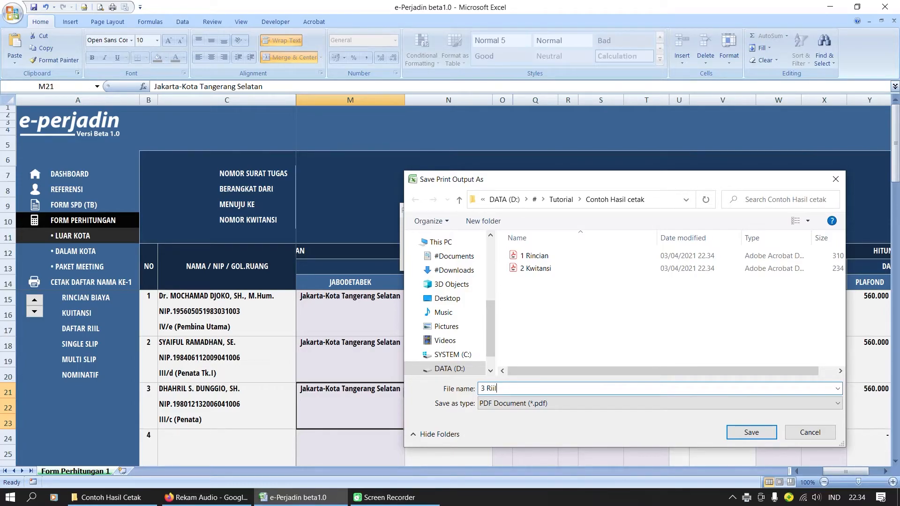
key(Return)
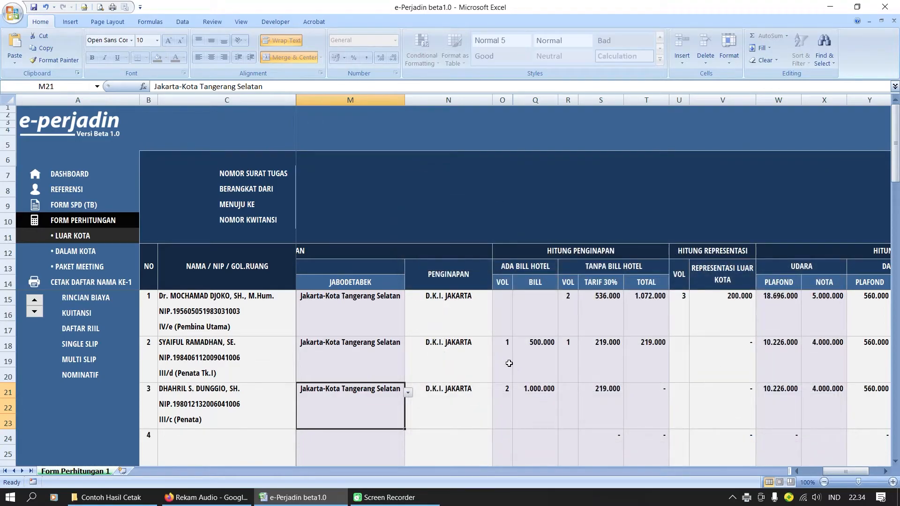
Print the Single Slip to a PDF named 4 Slip
click(94, 345)
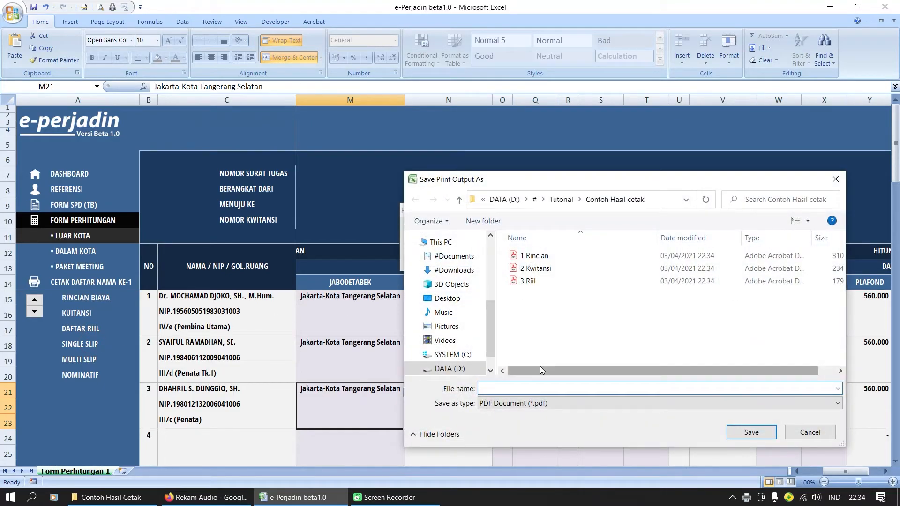
text(4 Slip)
key(Return)
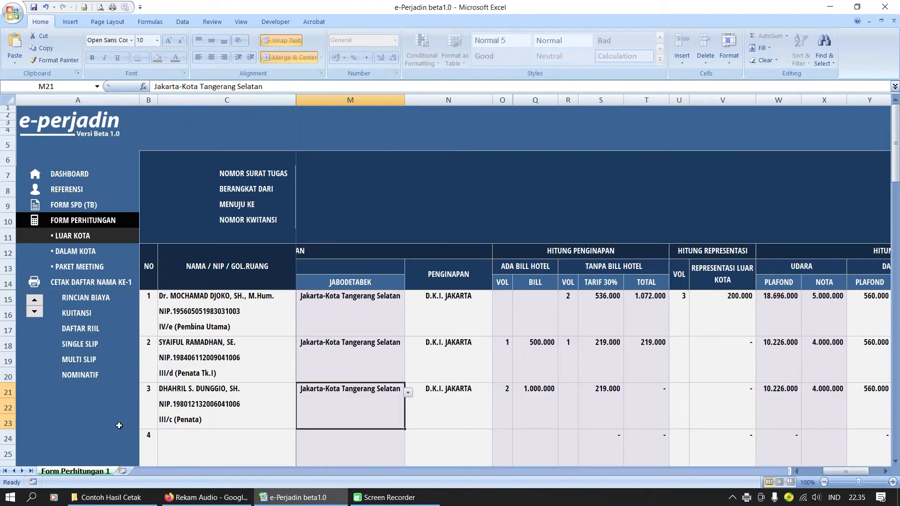
View the Nominatif list of the travellers' costs and return to the Luar Kota calculation form
click(86, 378)
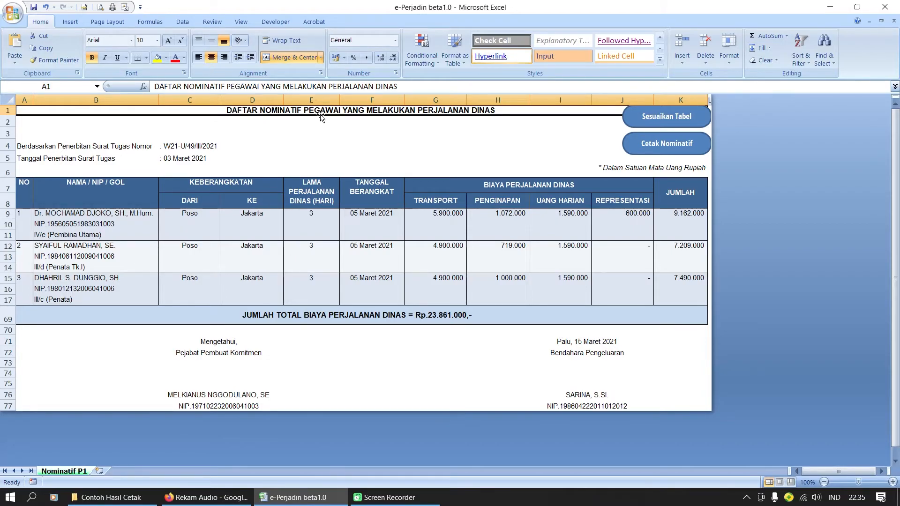
click(333, 123)
click(333, 123)
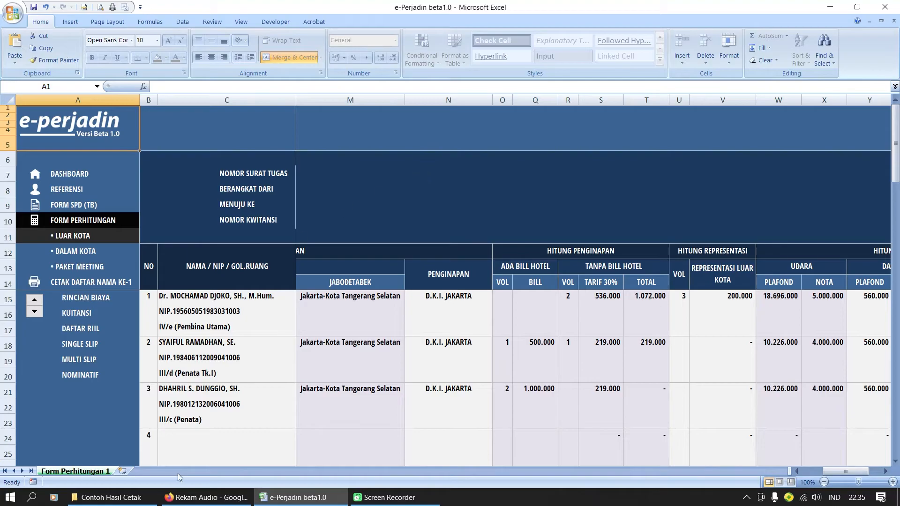
Fill in the fourth traveller's name in row 4 by searching the employee list with part of the name
click(215, 438)
text(apr)
click(354, 434)
click(283, 436)
click(294, 443)
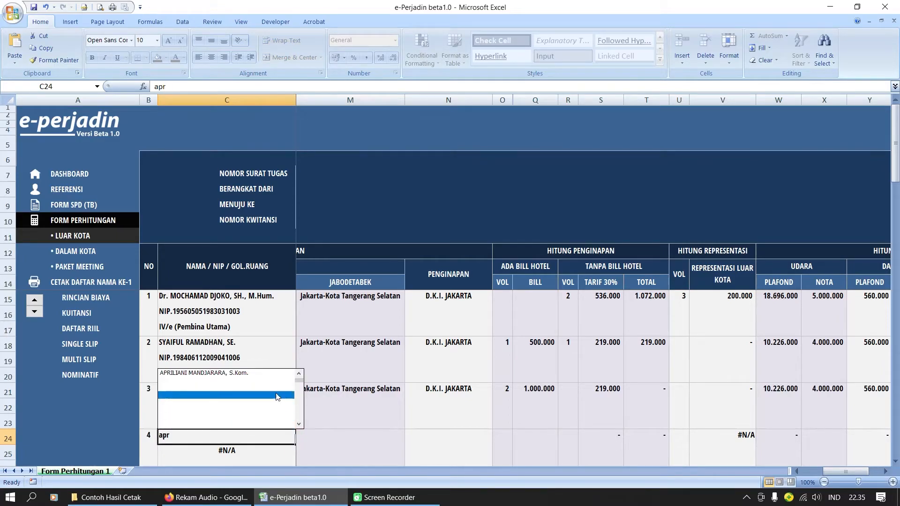
click(302, 380)
Set row 4's trip duration to 3 days and its Uang Harian reference to D.K.I. JAKARTA
drag(828, 473, 816, 473)
scroll(409, 441, down, 3)
scroll(390, 417, up, 2)
click(376, 418)
text(3)
key(Tab)
text(D)
key(Tab)
Set row 4's transport references to JAKARTA - PALU, Palu-Kab. Poso and Jakarta-Kota Tangerang Selatan, and Penginapan to D.K.I. JAKARTA
text(J)
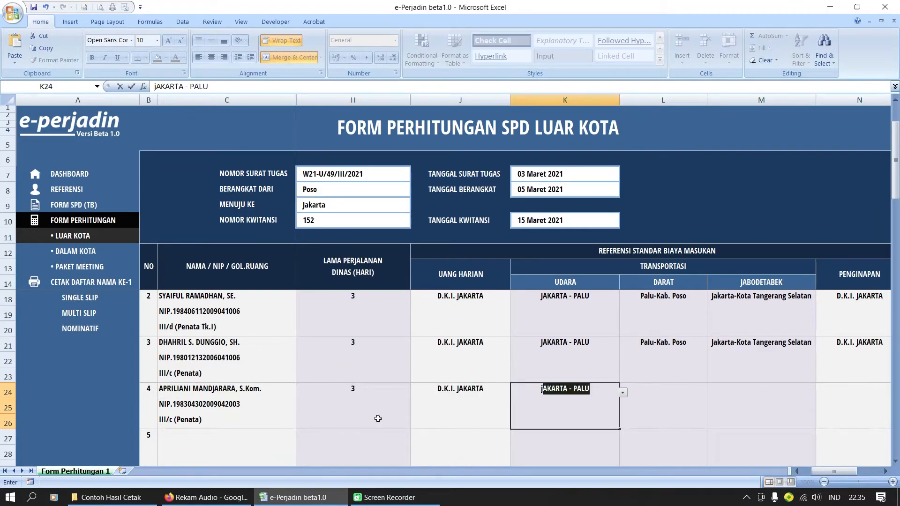
key(Tab)
text(pa)
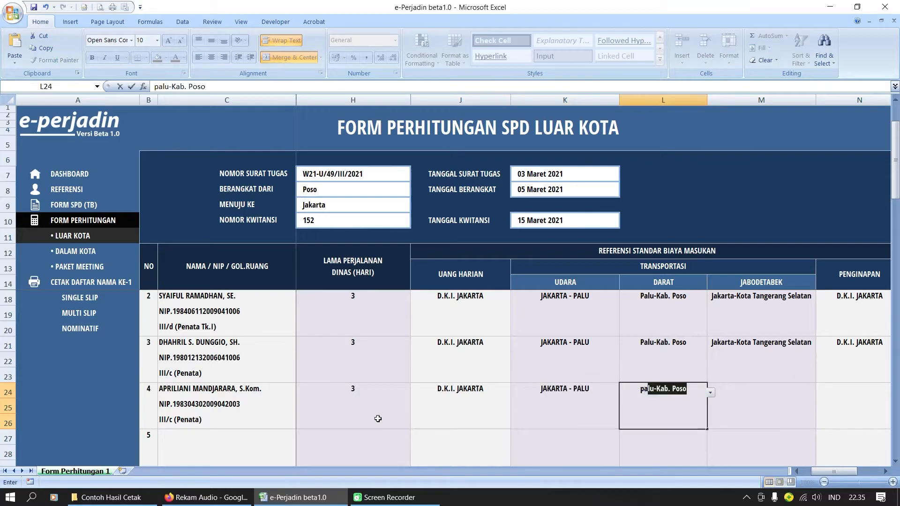
key(Tab)
text(Ja)
key(Tab)
text(d)
key(Tab)
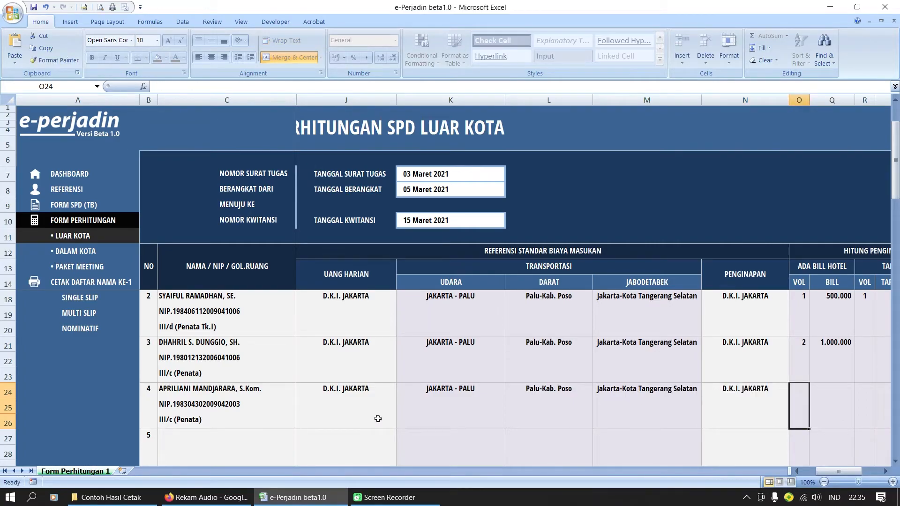
Enter row 4's hotel bill with volume 2 and an amount of 1000000
text(2)
key(Tab)
text(1000)
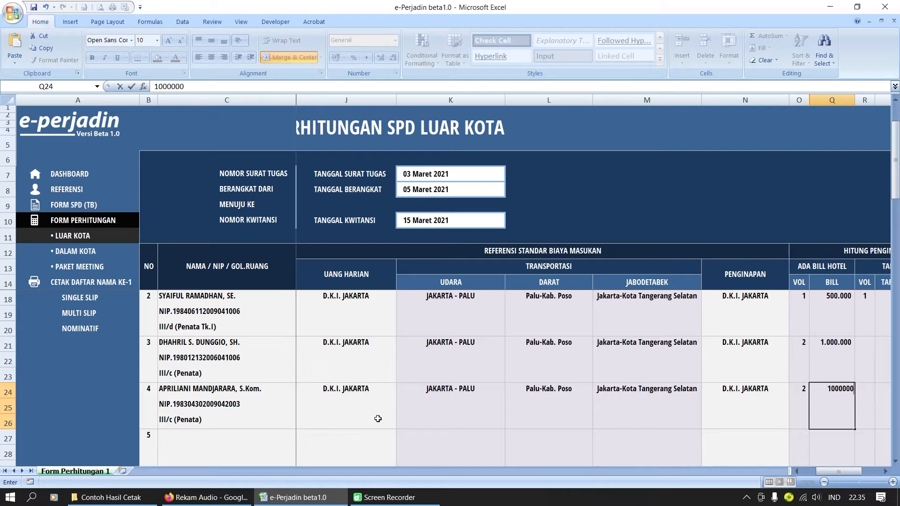
key(Tab)
Enter row 4's transport nota amounts: 4000000 for Udara and 400000 for Darat
key(Tab)
key(Tab)
key(Tab)
key(Tab)
key(Tab)
key(Tab)
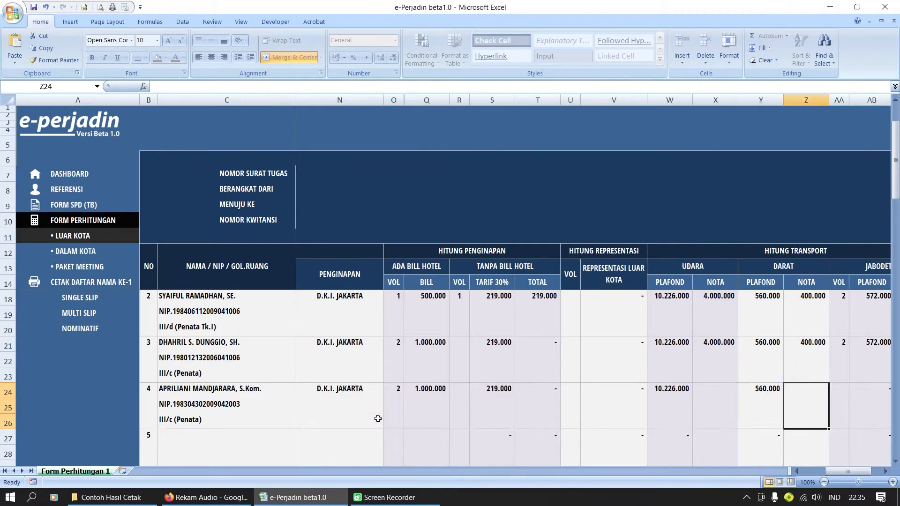
key(Left)
text(4000000)
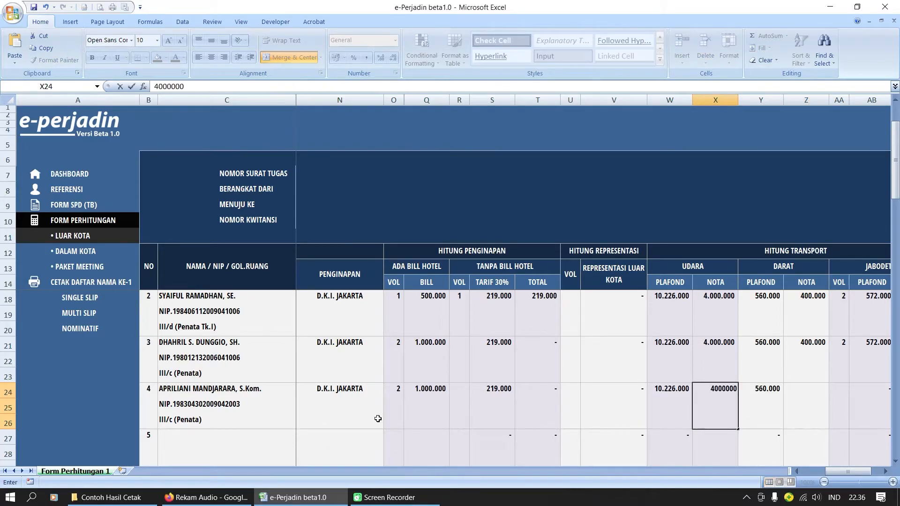
key(Tab)
key(Tab)
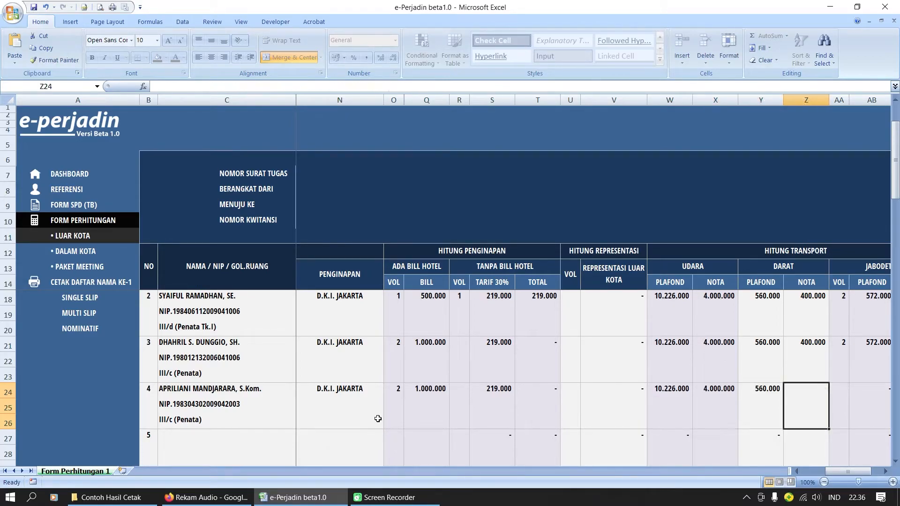
text(400000)
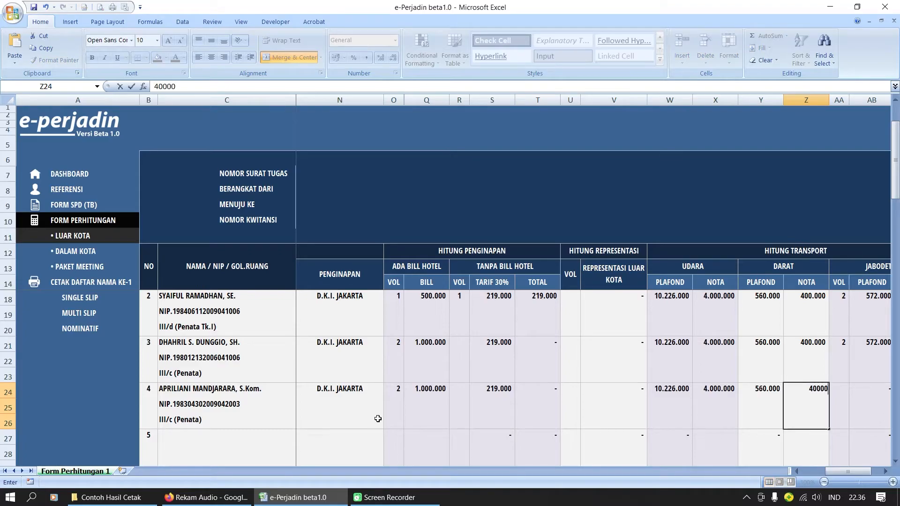
key(Tab)
Fill in row 4's Jabodetabek transport with volume 2 and nota 500000
key(Tab)
key(Tab)
key(Tab)
key(Left)
key(Left)
key(Left)
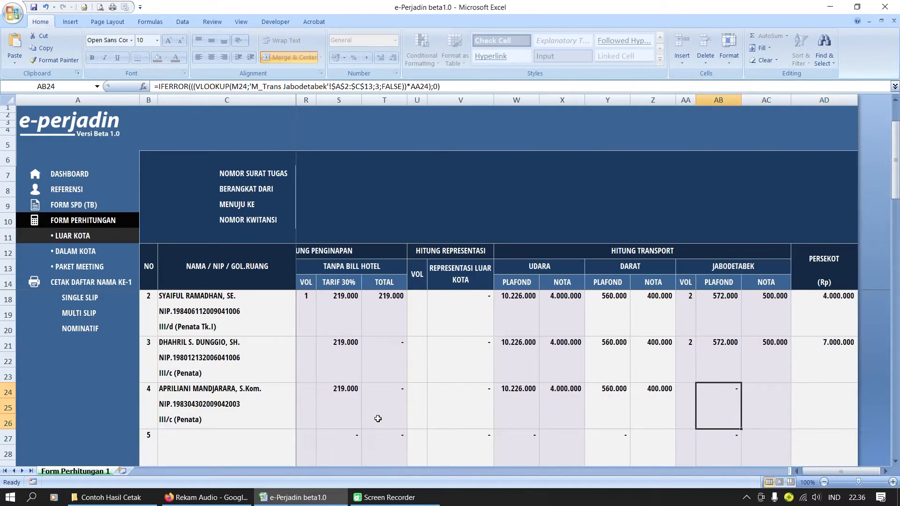
text(2)
key(Tab)
key(Tab)
text(500000)
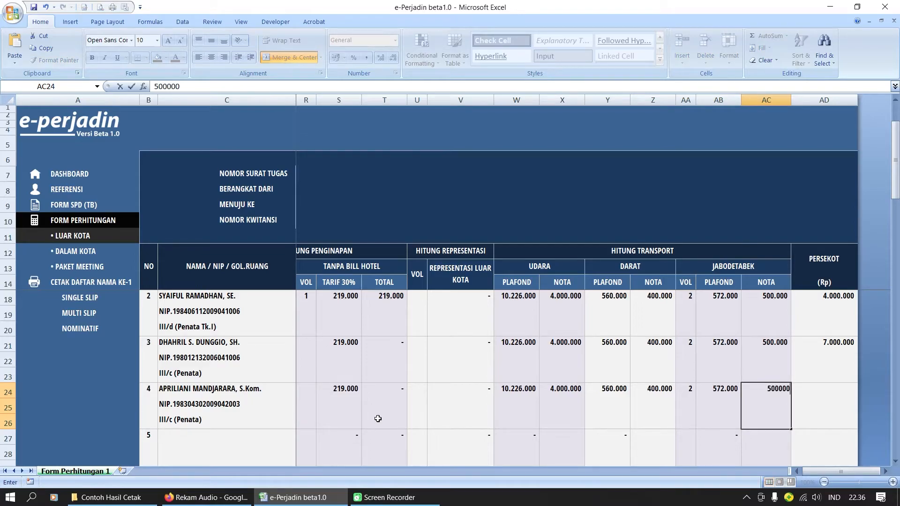
Enter a Persekot of 1000000 in row 4
key(Tab)
text(1000000)
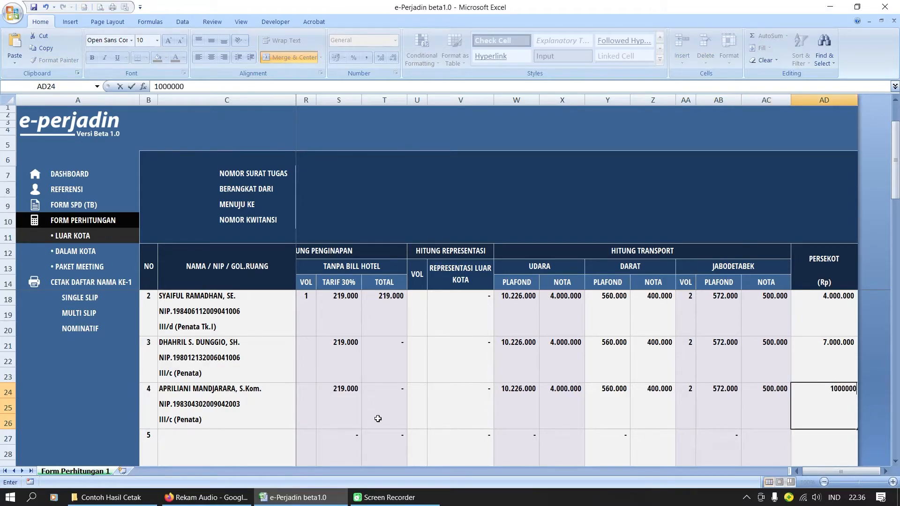
key(shift+Tab)
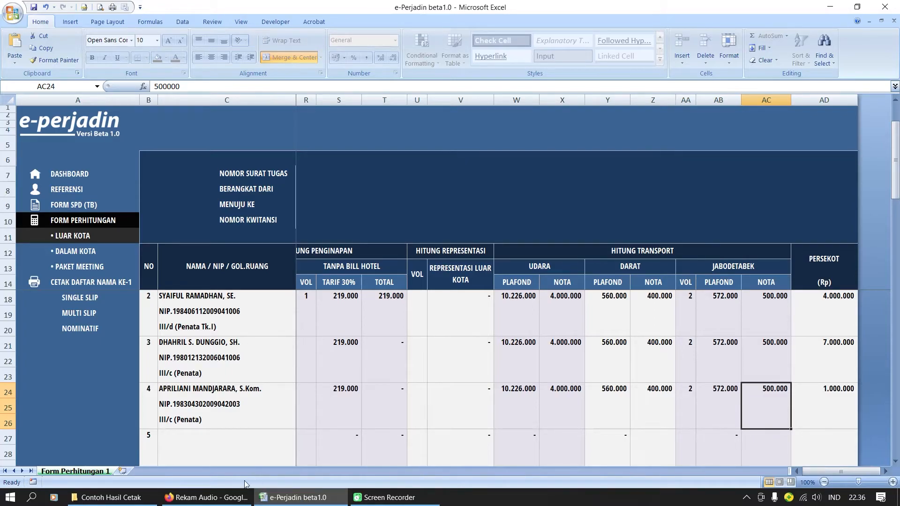
Adjust the Nominatif table to include the fourth traveller, print it to a PDF named 5 Nominatif, and return to the form
click(81, 330)
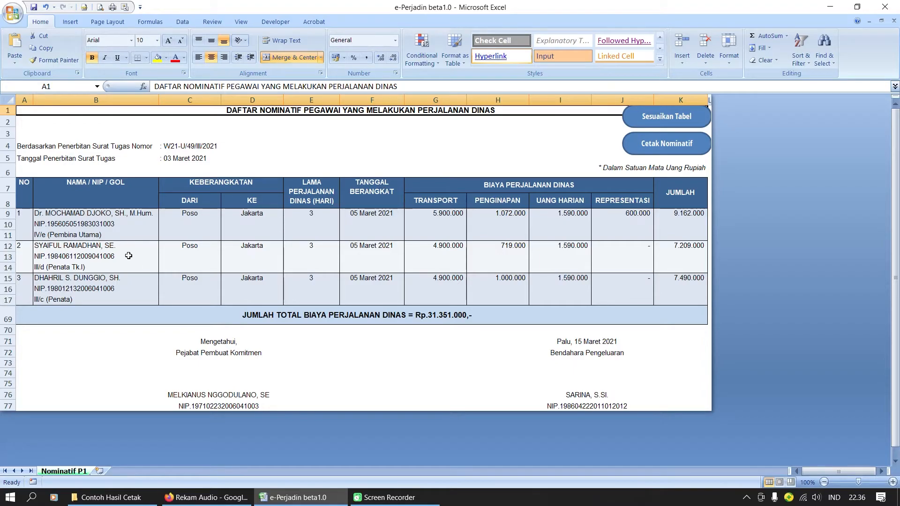
click(649, 119)
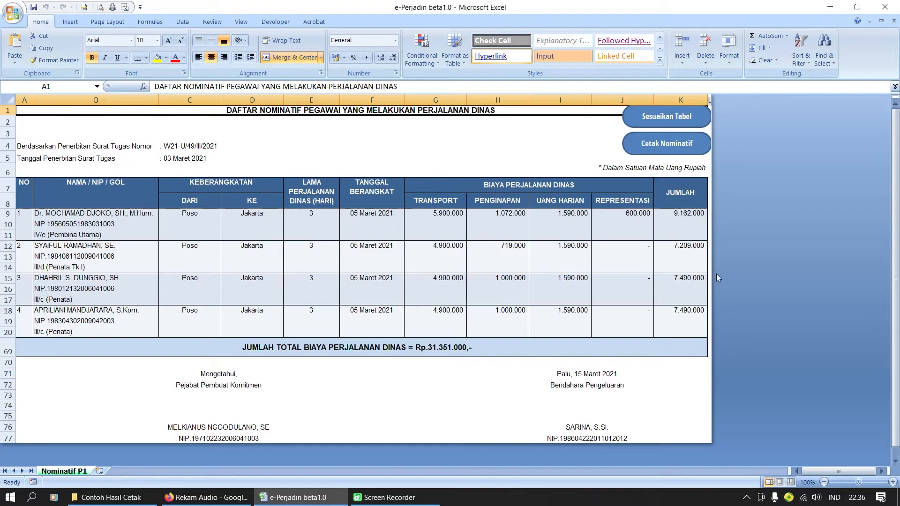
click(673, 148)
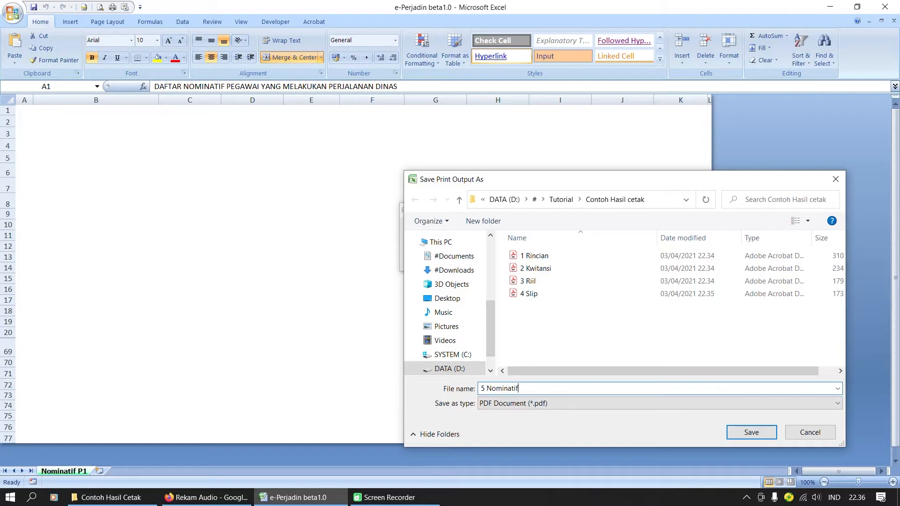
key(Return)
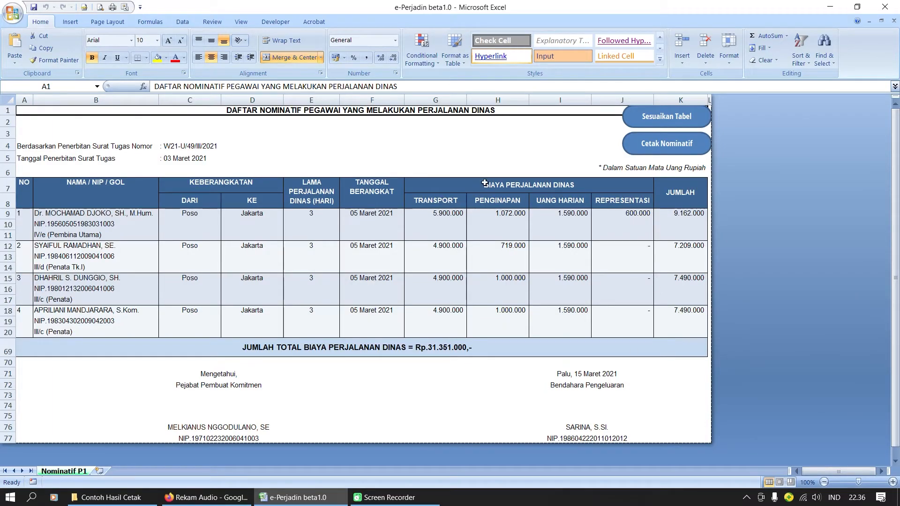
click(319, 138)
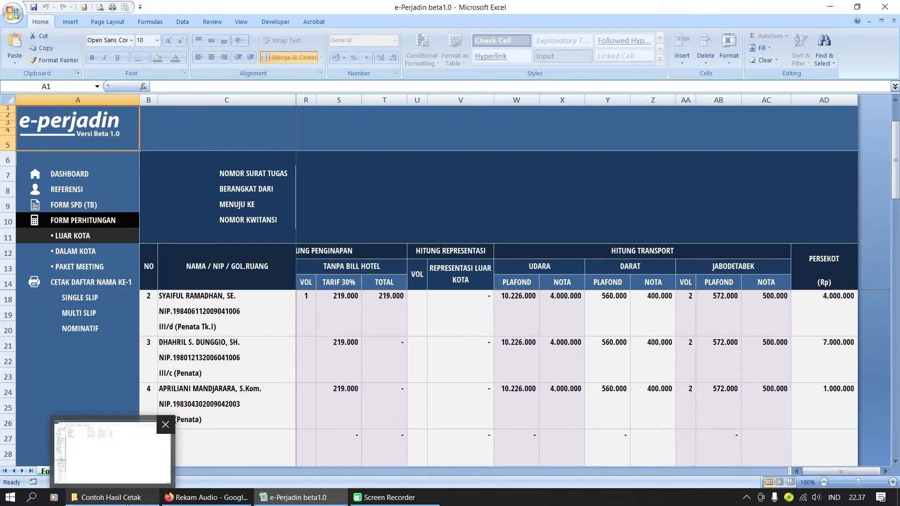
Switch to the Contoh Hasil Cetak folder in File Explorer, read through the 1 Rincian PDF, and close it
click(111, 497)
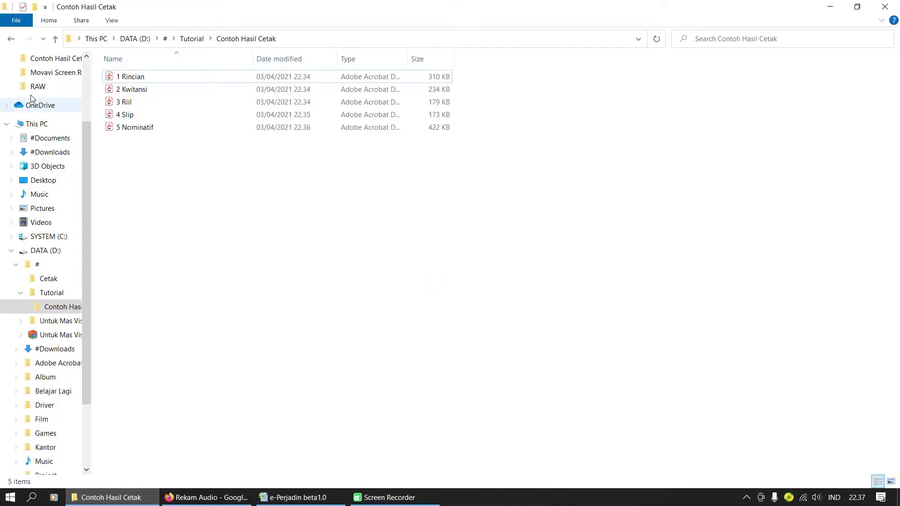
click(134, 82)
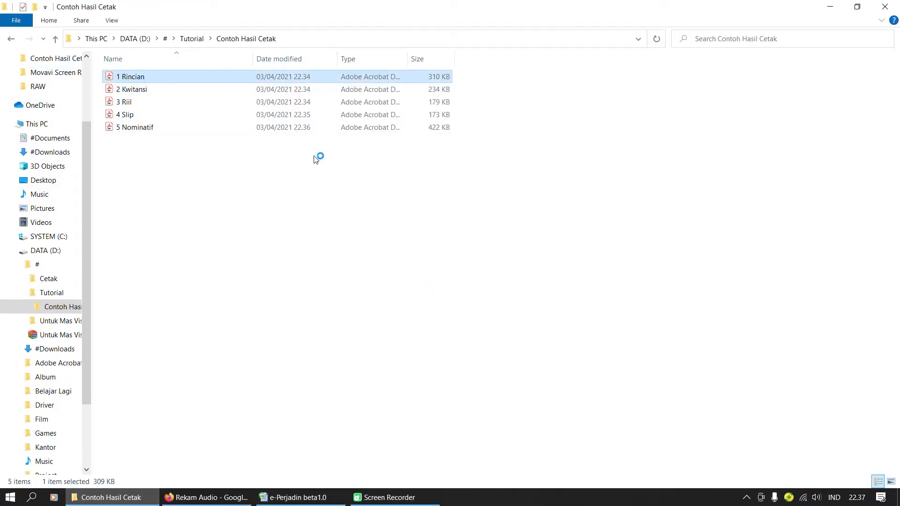
scroll(414, 188, down, 2)
scroll(418, 197, up, 2)
scroll(419, 197, down, 7)
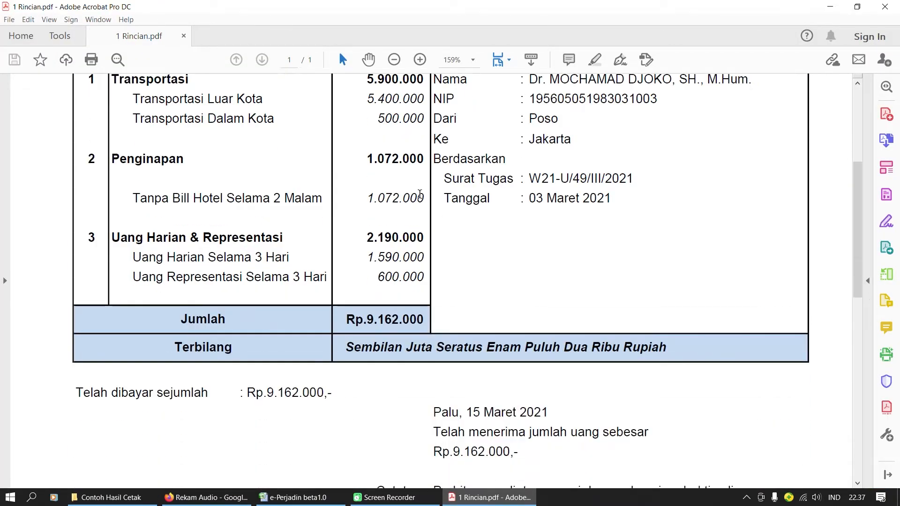
scroll(420, 196, down, 10)
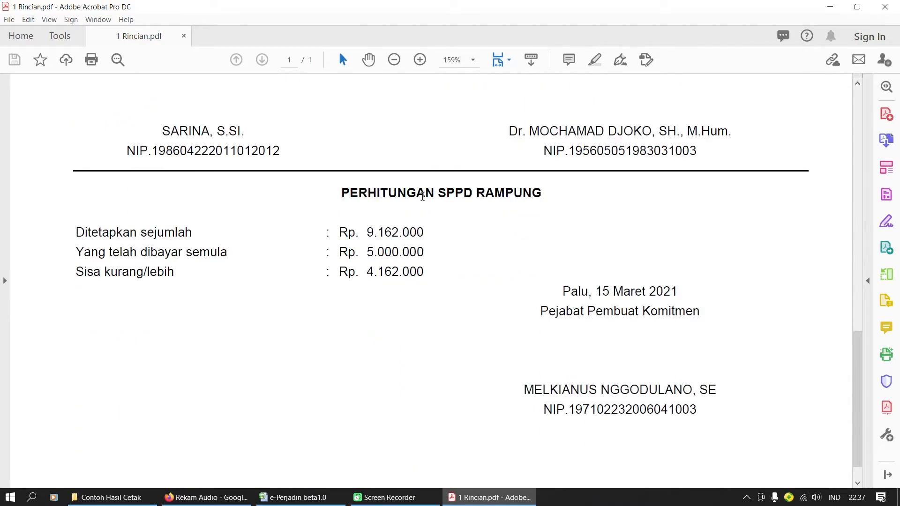
scroll(422, 197, up, 10)
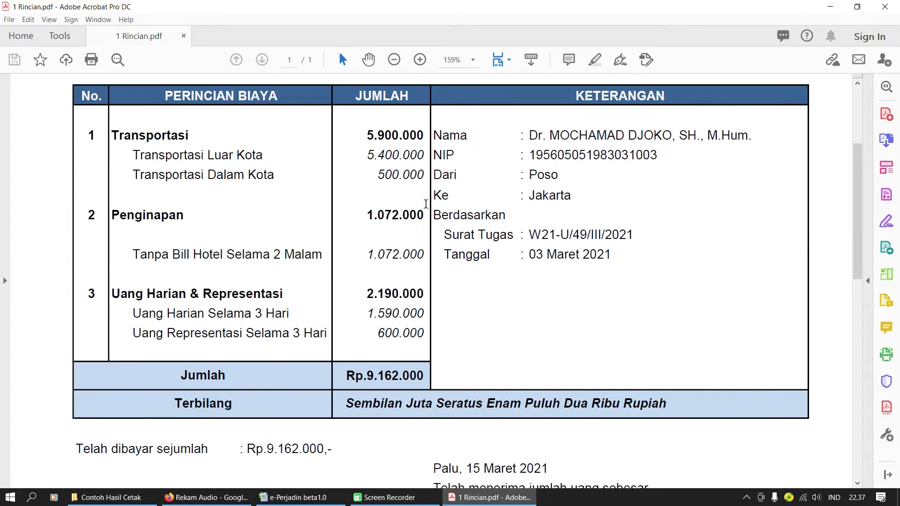
scroll(426, 204, up, 3)
click(885, 7)
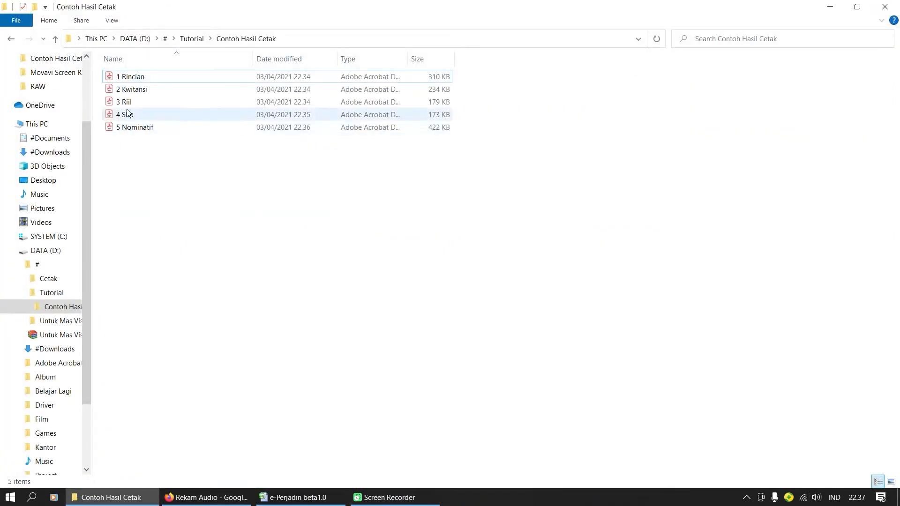
Read through the 2 Kwitansi PDF, examining both parts of its Nomor Bukti
double_click(135, 89)
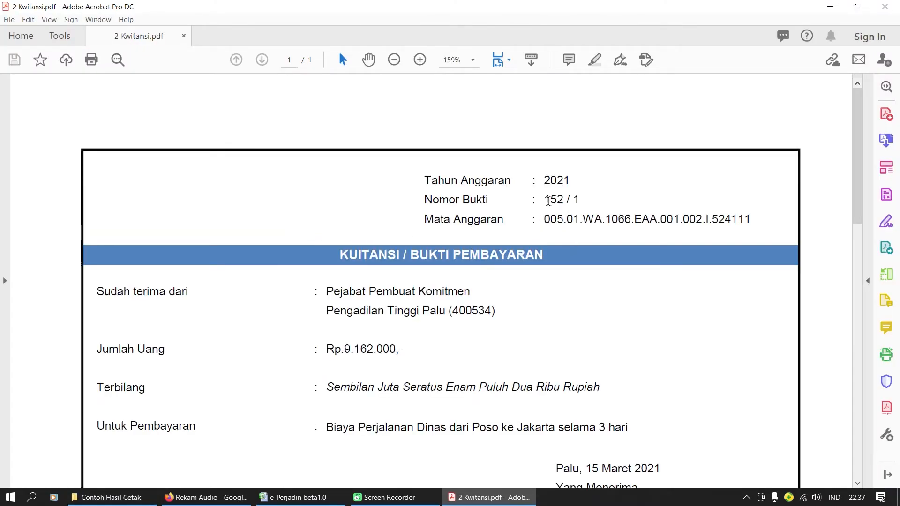
drag(544, 200, 567, 198)
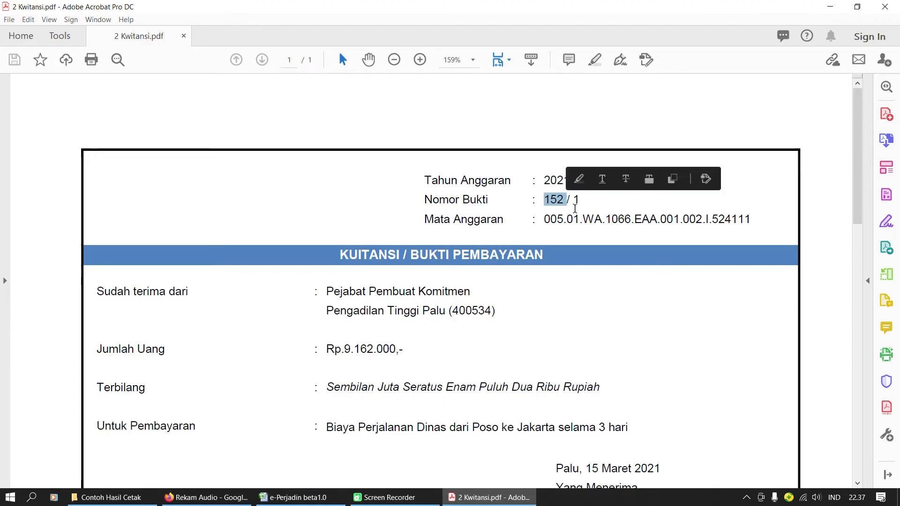
double_click(576, 201)
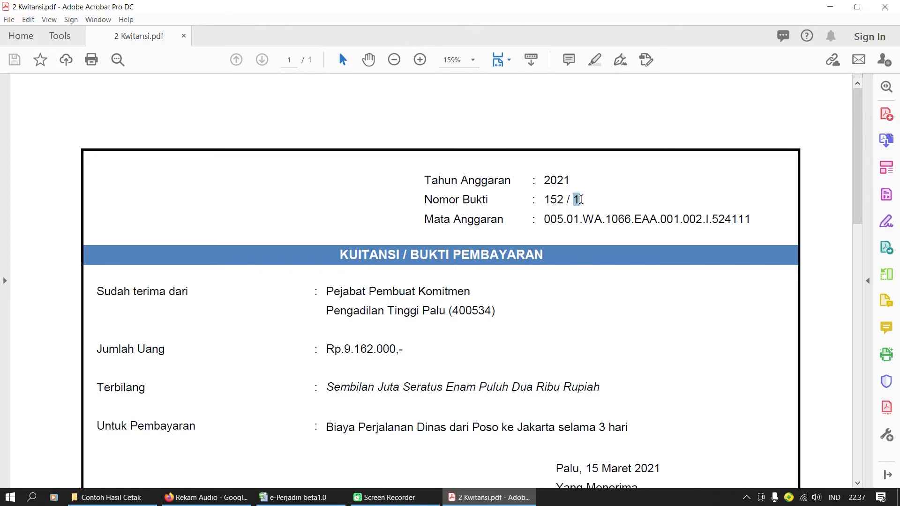
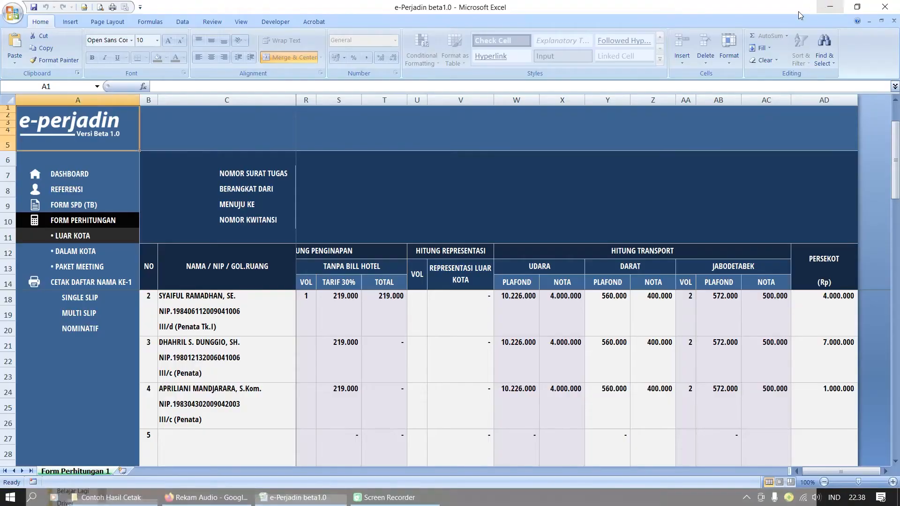
Print the Multi Slip for name list 1 to a PDF named Slip 1 in the Contoh Hasil Cetak folder
click(99, 392)
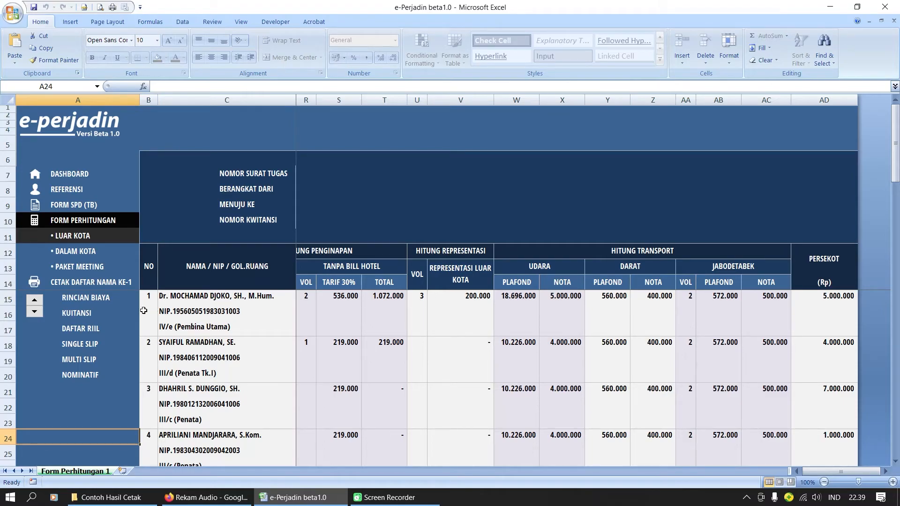
click(38, 304)
click(35, 313)
click(82, 360)
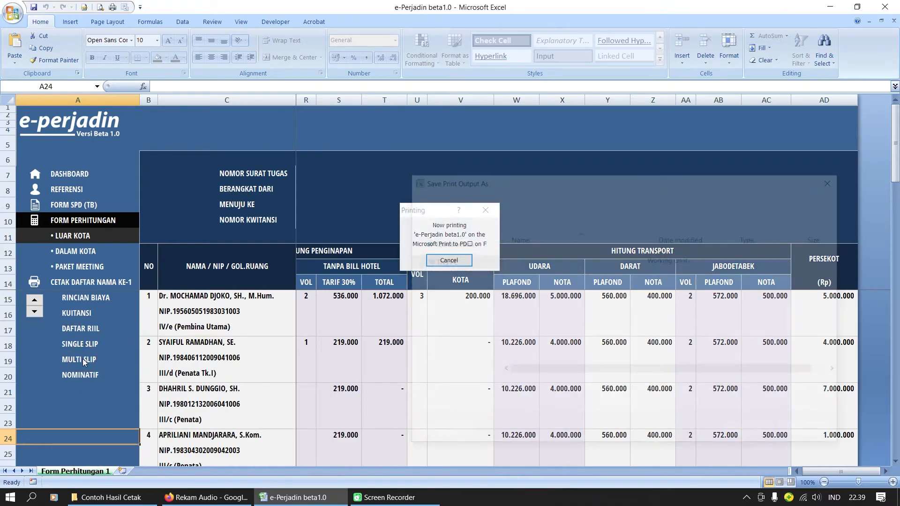
click(511, 389)
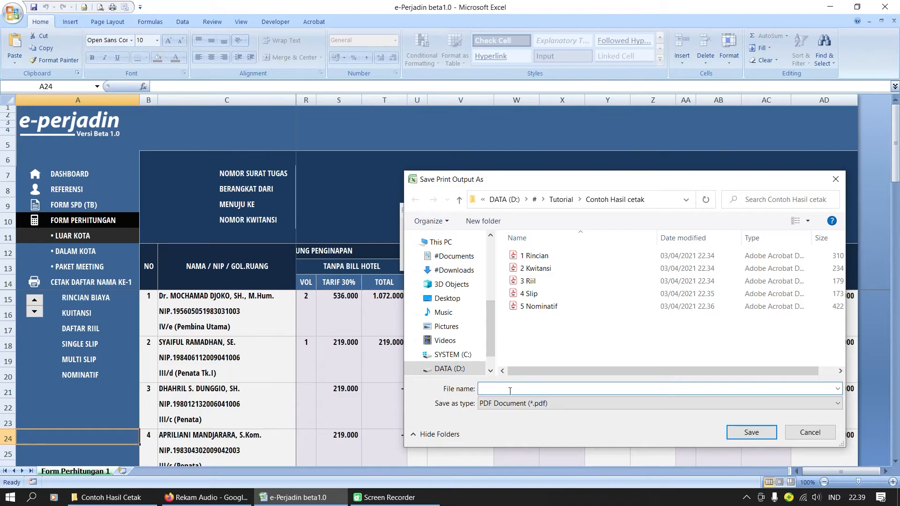
text(Slip 1)
key(Return)
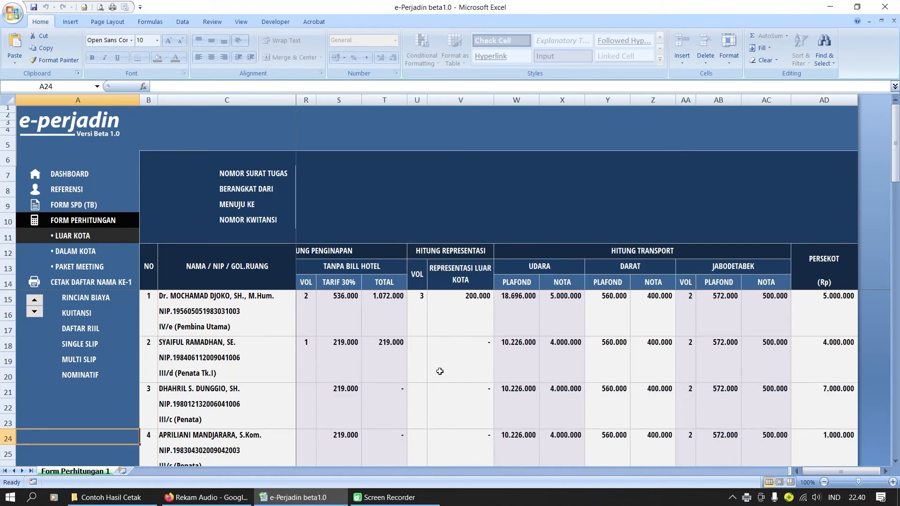
Set the name list to 2 and print its Multi Slip to a PDF named Slip 2
click(35, 303)
click(80, 360)
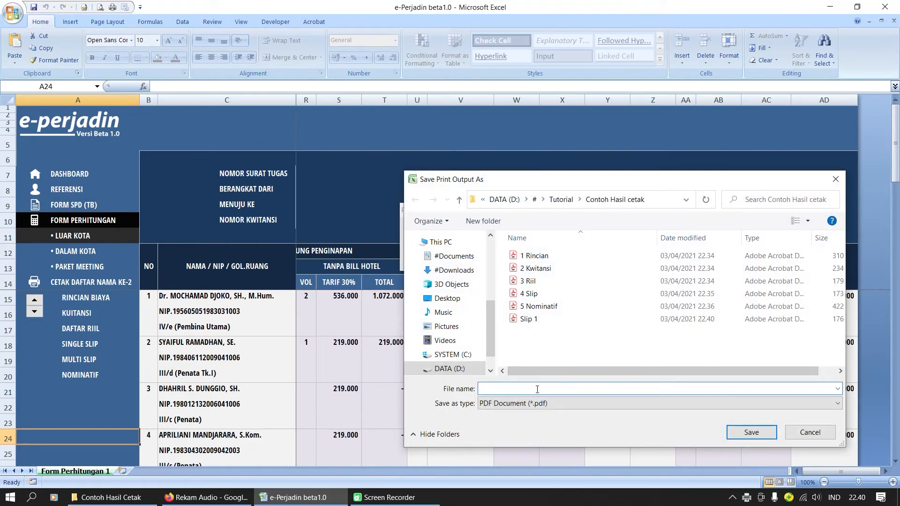
text(Slip 2)
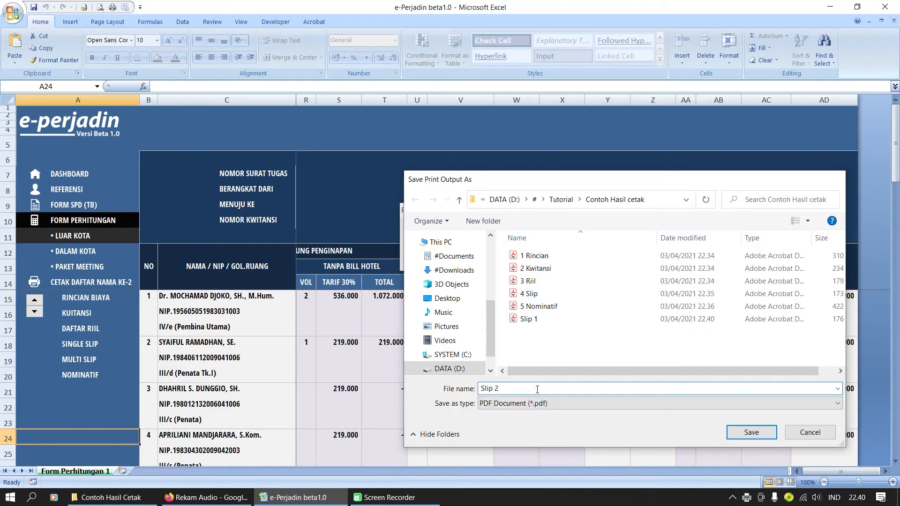
key(Return)
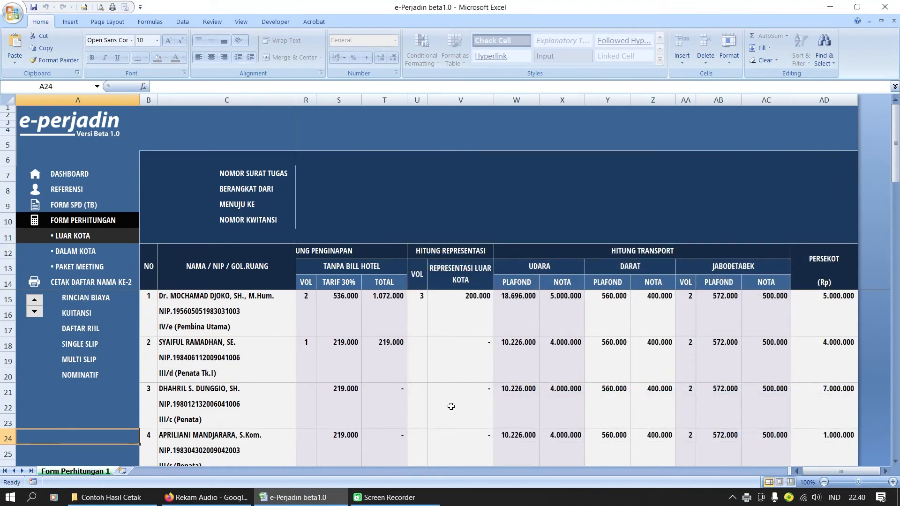
Switch to the Contoh Hasil Cetak folder in File Explorer, read through all payment slips in the Slip 1 PDF, and close it
click(145, 482)
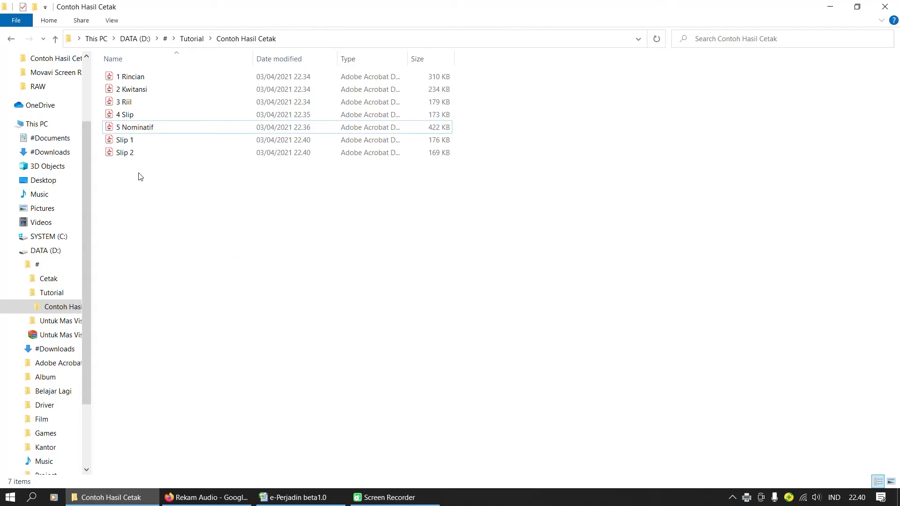
double_click(126, 139)
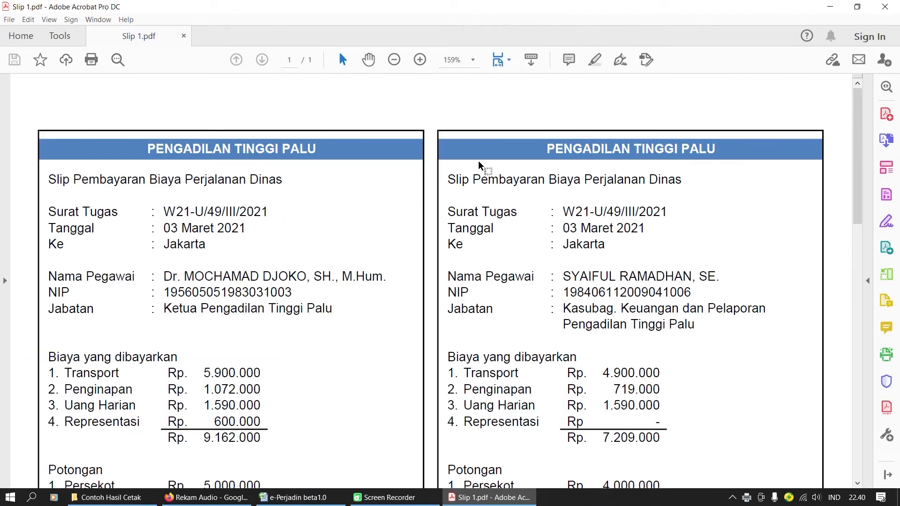
scroll(481, 183, down, 8)
scroll(480, 180, down, 5)
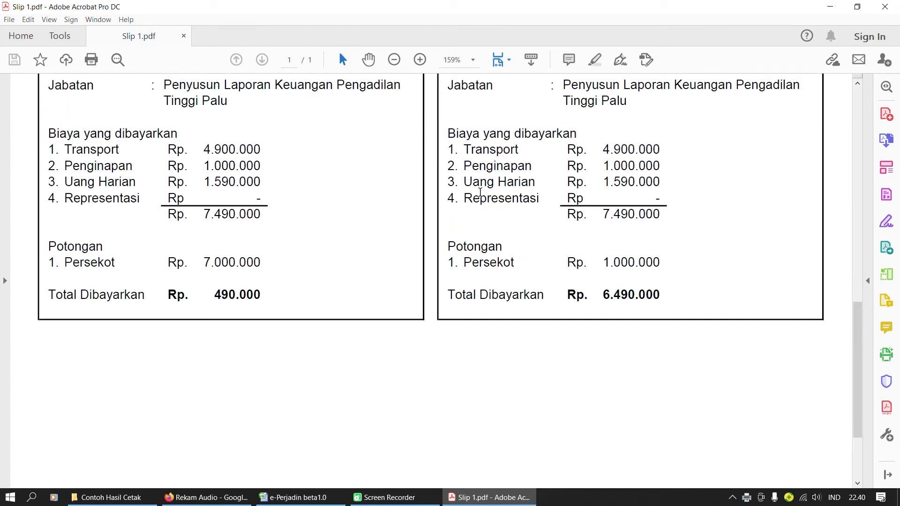
scroll(476, 198, up, 9)
scroll(476, 198, up, 3)
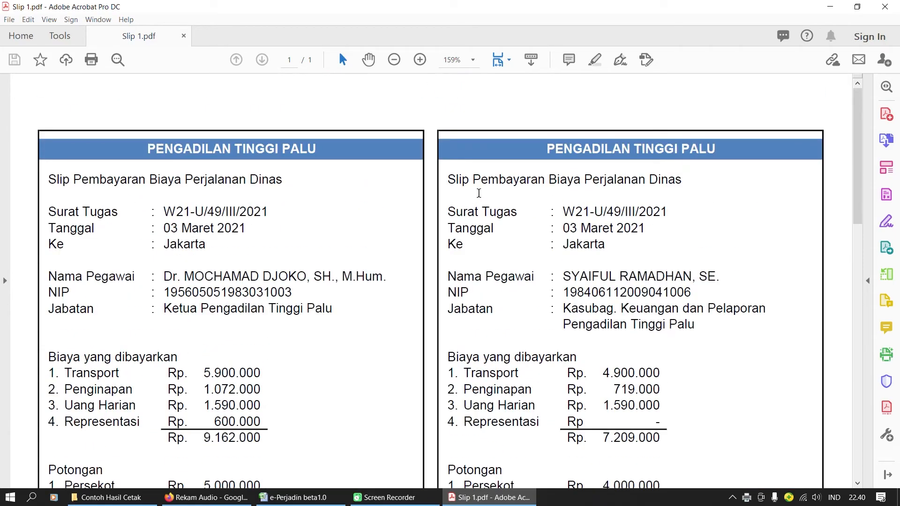
scroll(478, 191, down, 10)
scroll(488, 218, down, 3)
scroll(484, 222, up, 13)
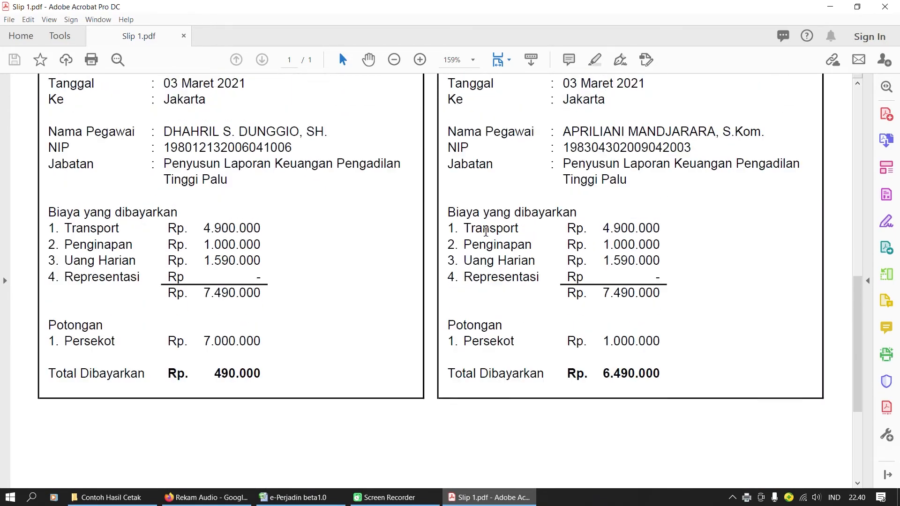
click(885, 7)
click(282, 305)
Read through the payment slips in the Slip 2 PDF, then close it and the File Explorer folder
double_click(134, 153)
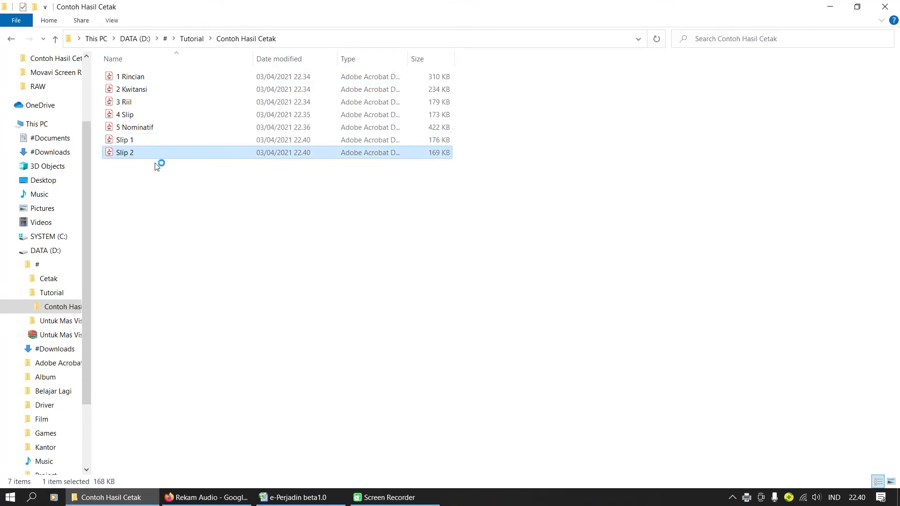
scroll(331, 207, down, 2)
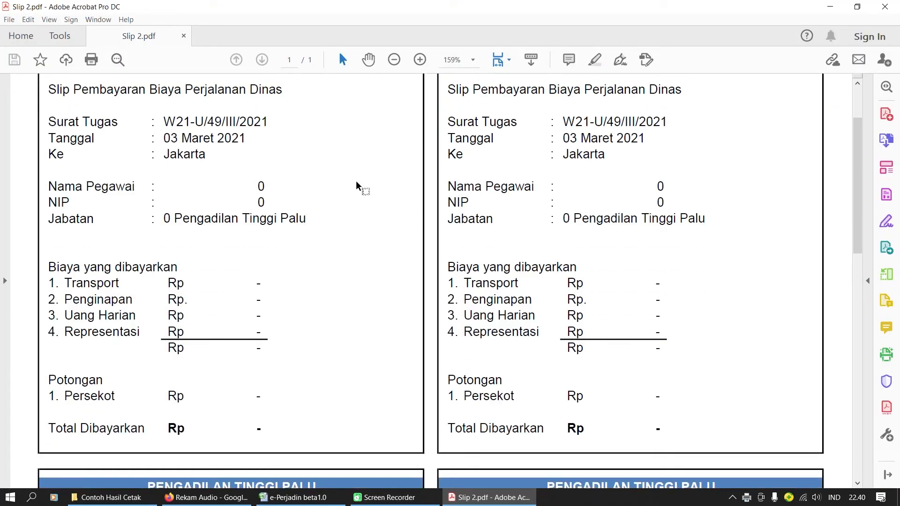
scroll(627, 373, down, 3)
scroll(546, 328, down, 7)
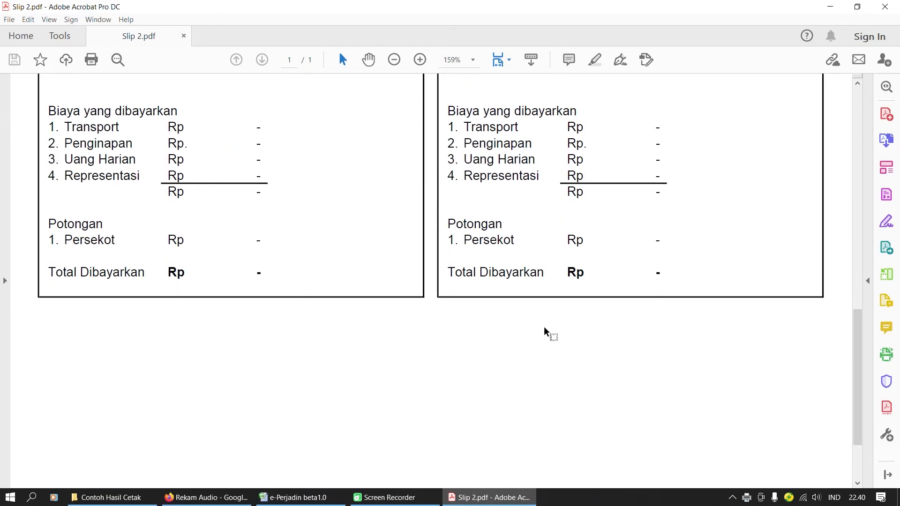
scroll(437, 304, up, 2)
scroll(437, 304, up, 10)
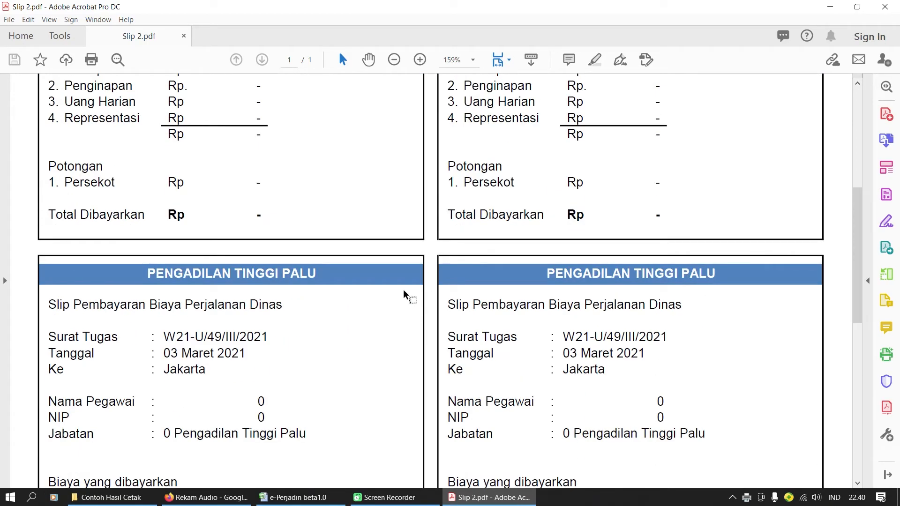
scroll(415, 355, down, 5)
scroll(416, 354, up, 3)
scroll(416, 354, down, 1)
click(896, 4)
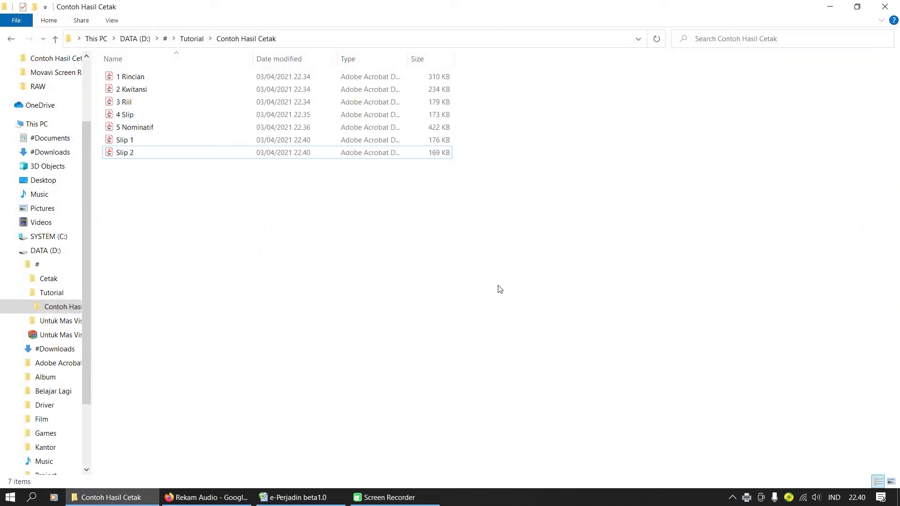
click(885, 7)
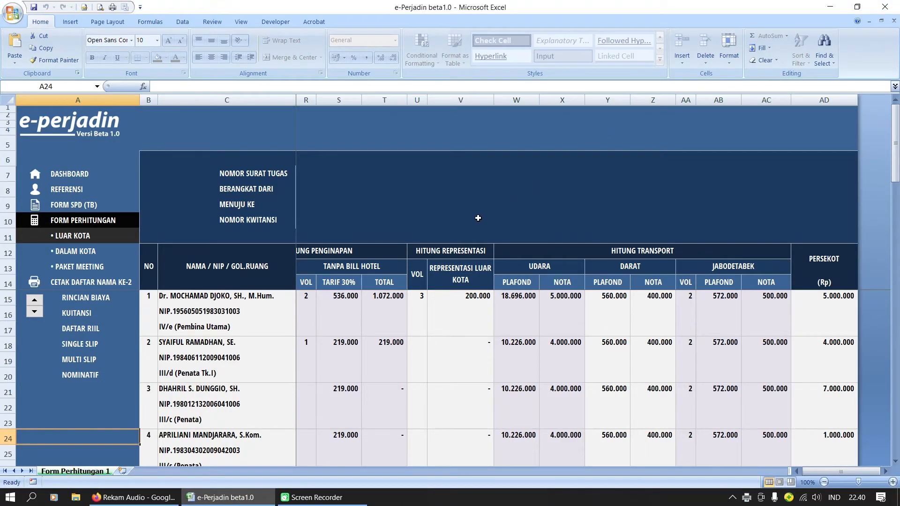
In Form SPD (TB), set both Berangkat Dari and Tempat Tujuan to Palu
scroll(418, 321, up, 3)
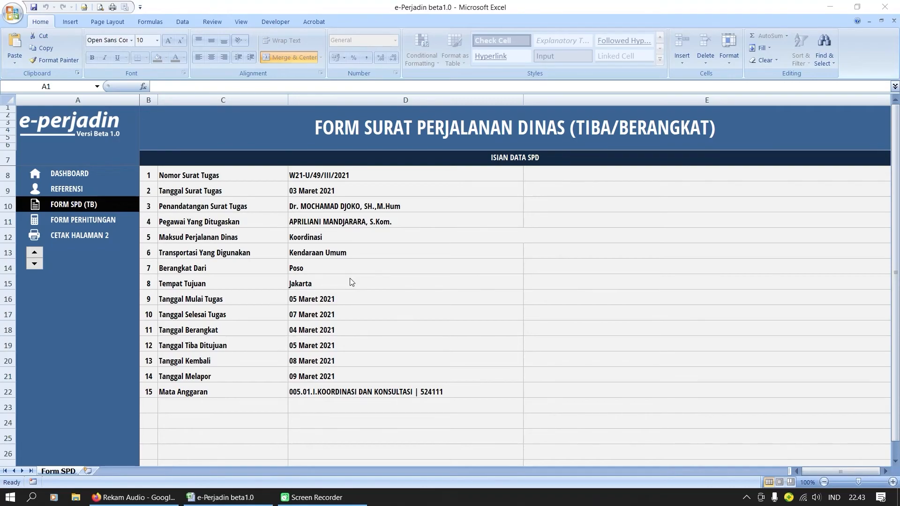
click(330, 270)
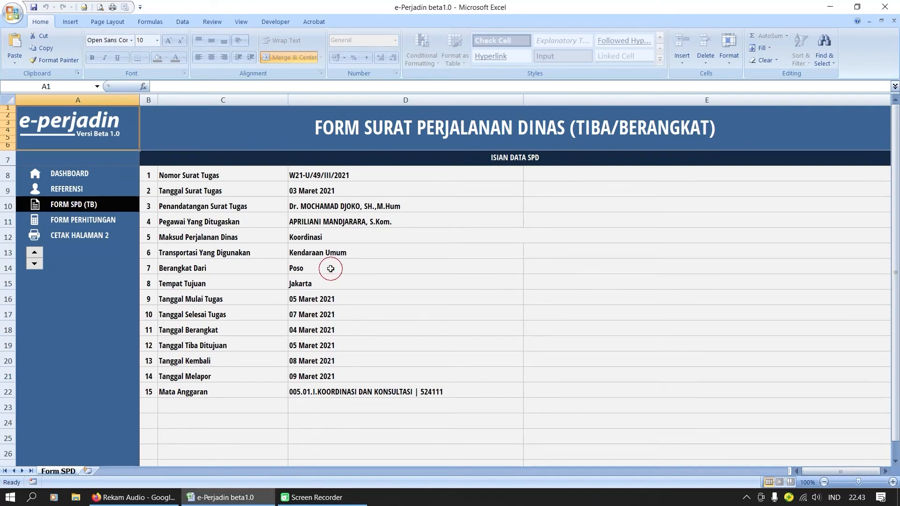
click(367, 269)
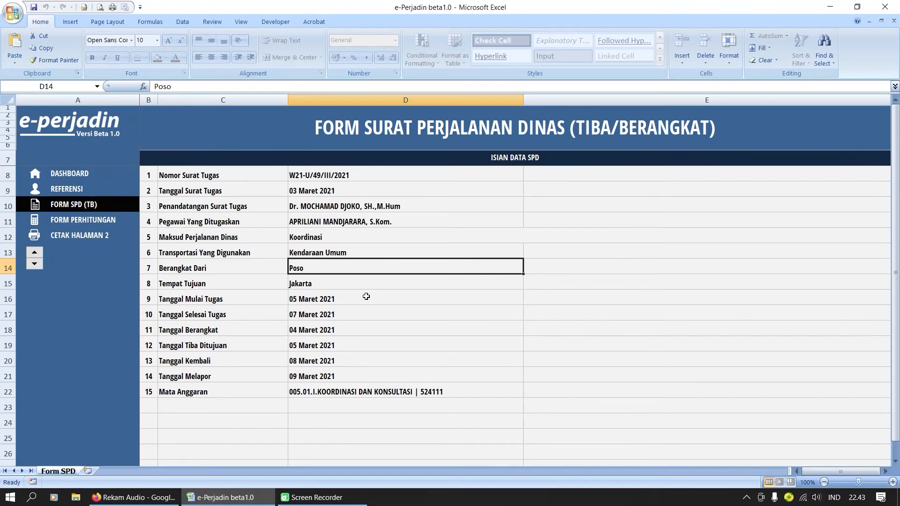
text(Palu)
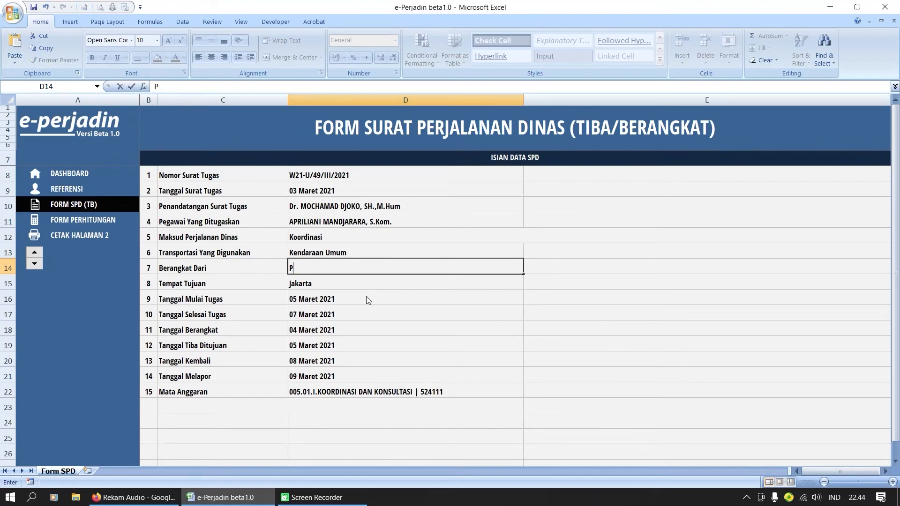
key(Return)
text(Palu)
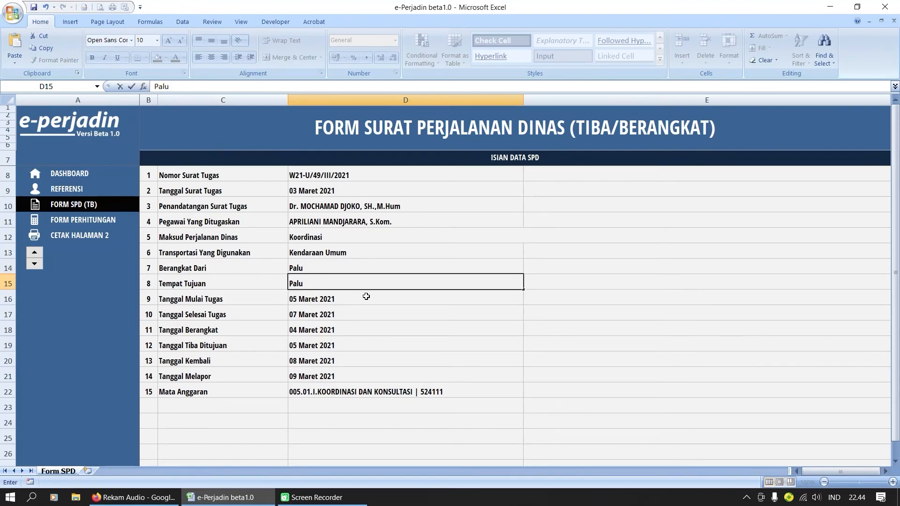
key(Return)
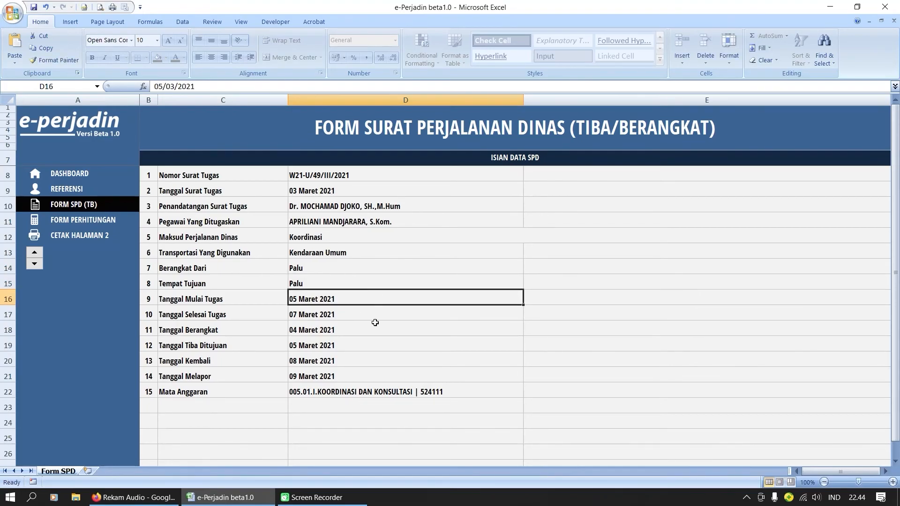
Open the Dalam Kota calculation form and enter Nomor Kwitansi 152 and Tanggal Kwitansi 15-3
click(113, 221)
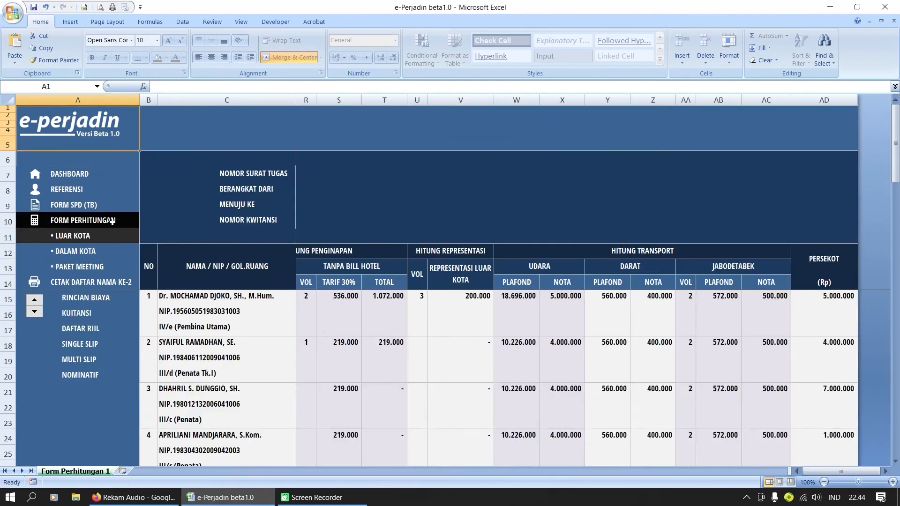
click(67, 253)
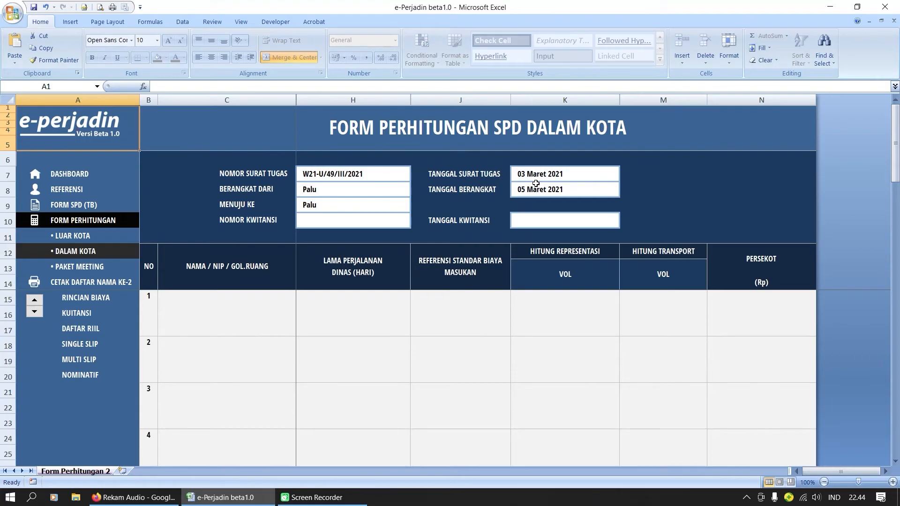
click(368, 224)
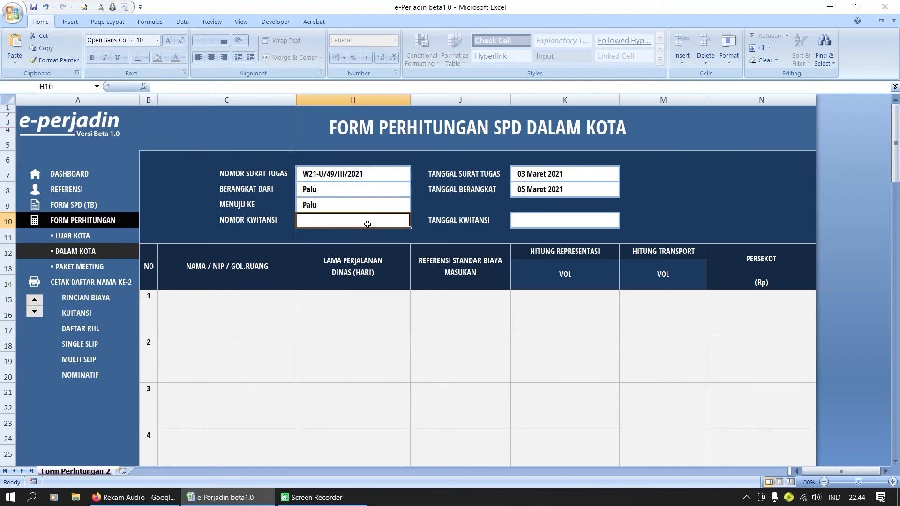
text(152)
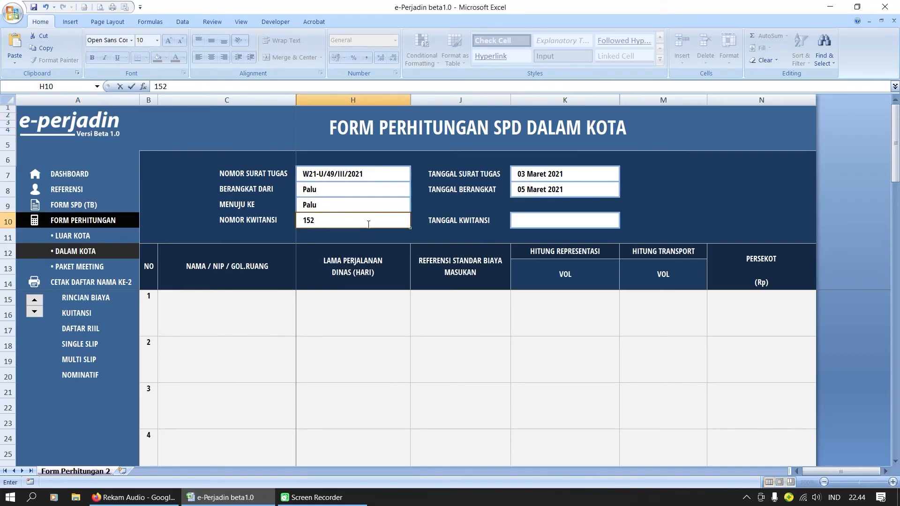
key(Tab)
click(544, 218)
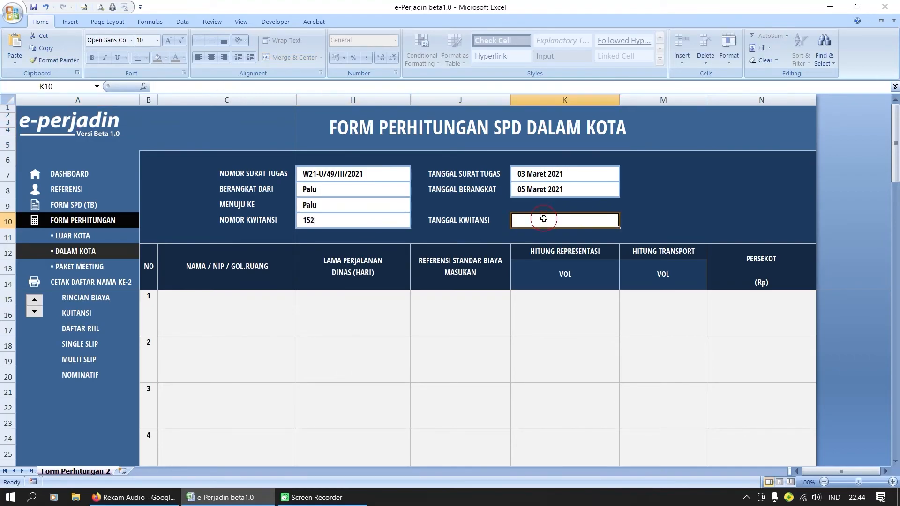
text(15-3)
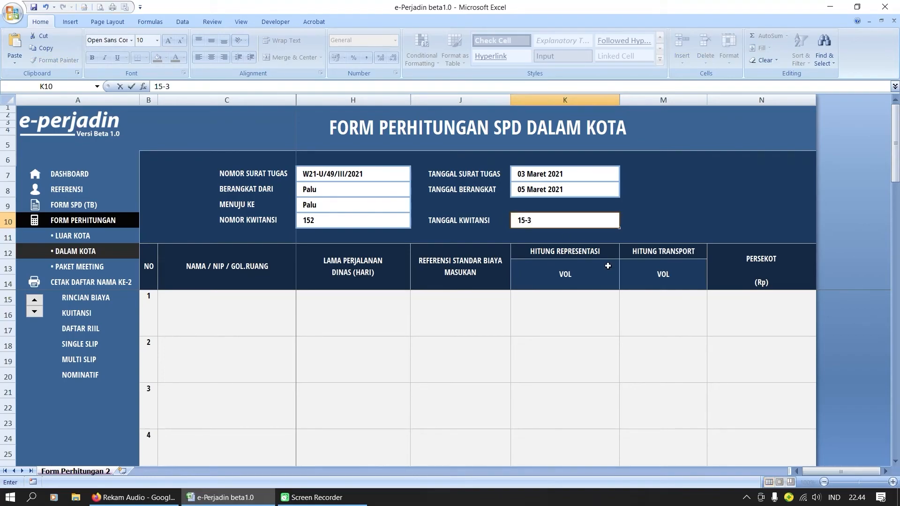
key(Return)
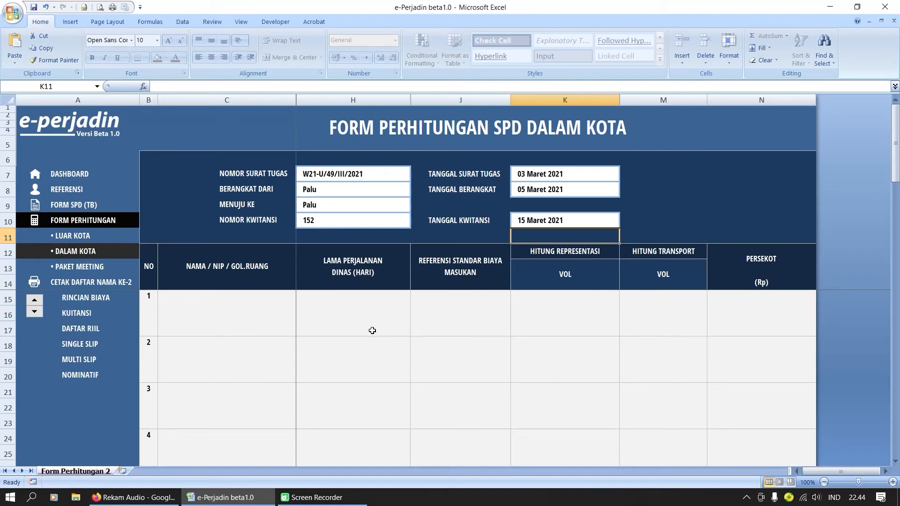
Fill in the traveller's name for entry 1 of the Dalam Kota form from the filtered employee list
click(249, 298)
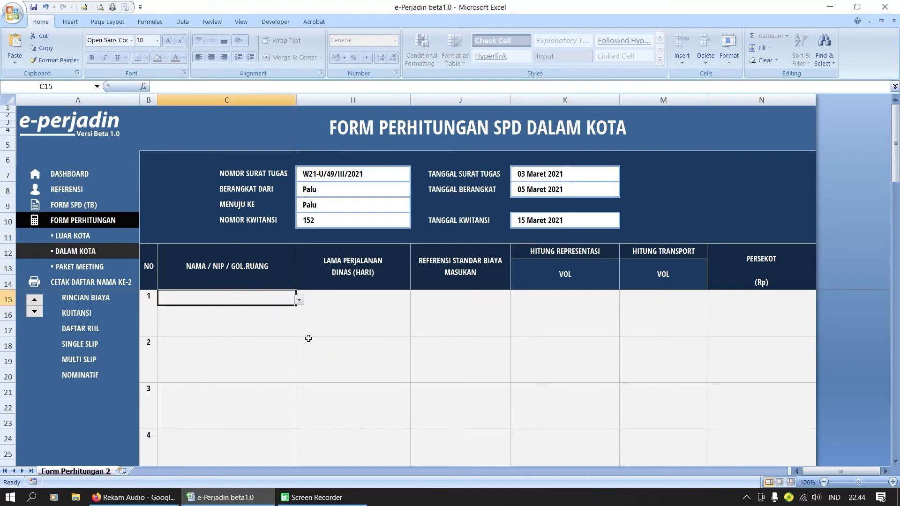
text(SYAI)
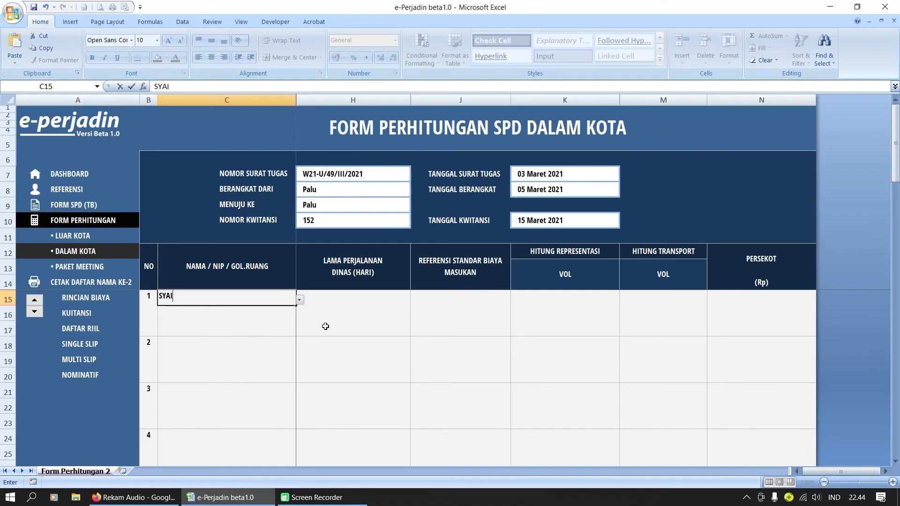
click(326, 326)
click(276, 297)
click(299, 300)
click(284, 309)
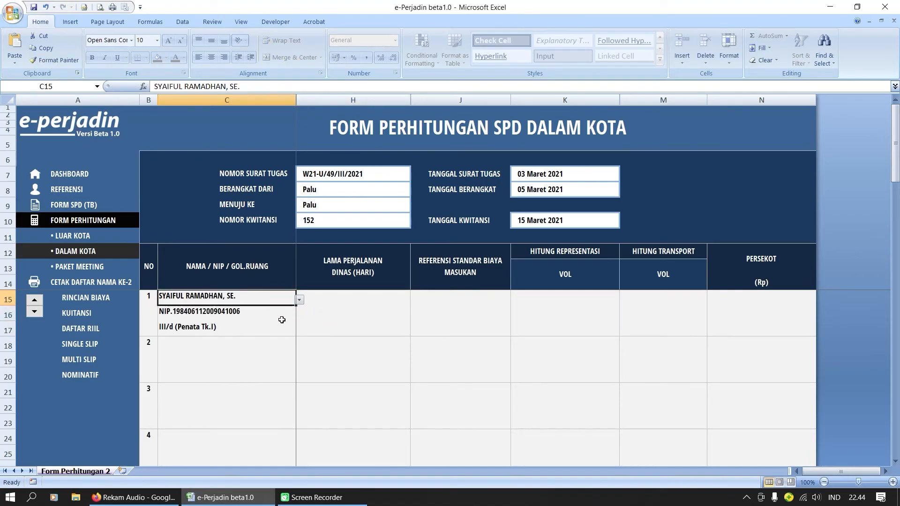
For entry 1, set Lama Perjalanan Dinas to 3 days and Referensi Standar Biaya Masukan to SULAWESI TENGAH
click(344, 308)
text(3)
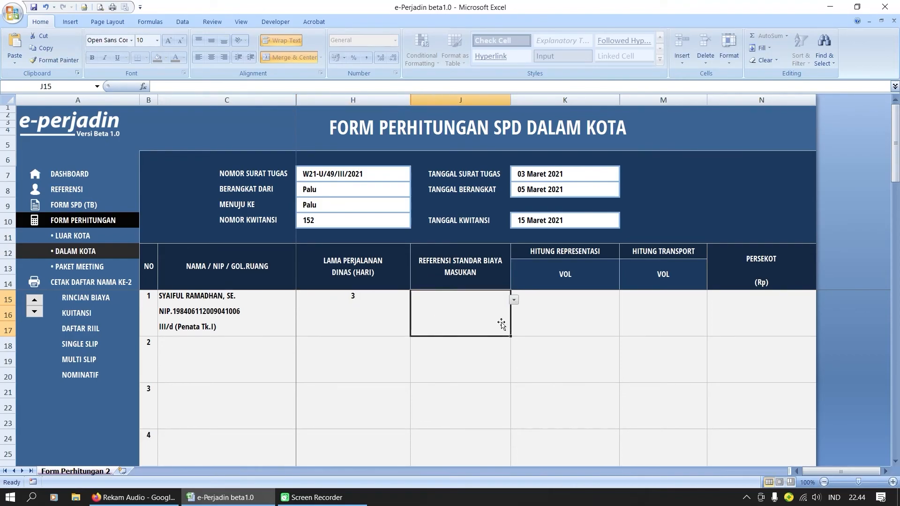
click(514, 300)
drag(514, 320, 514, 345)
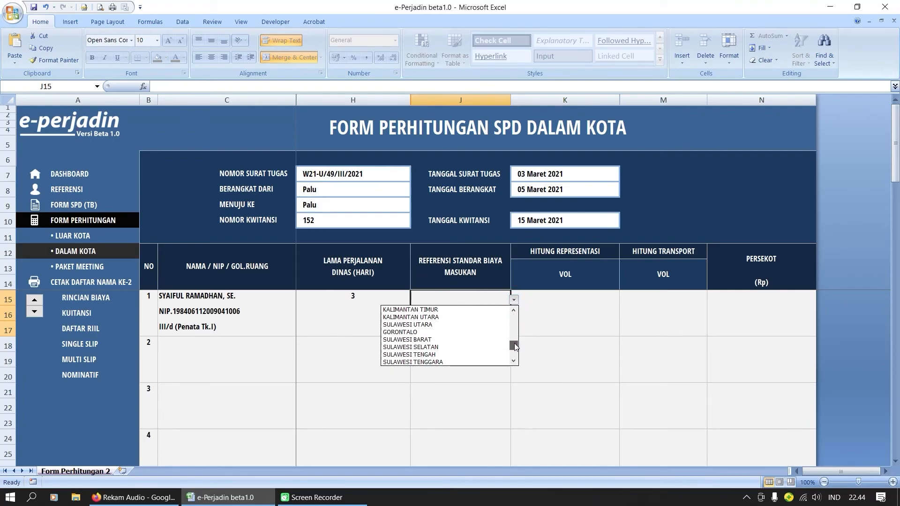
click(483, 348)
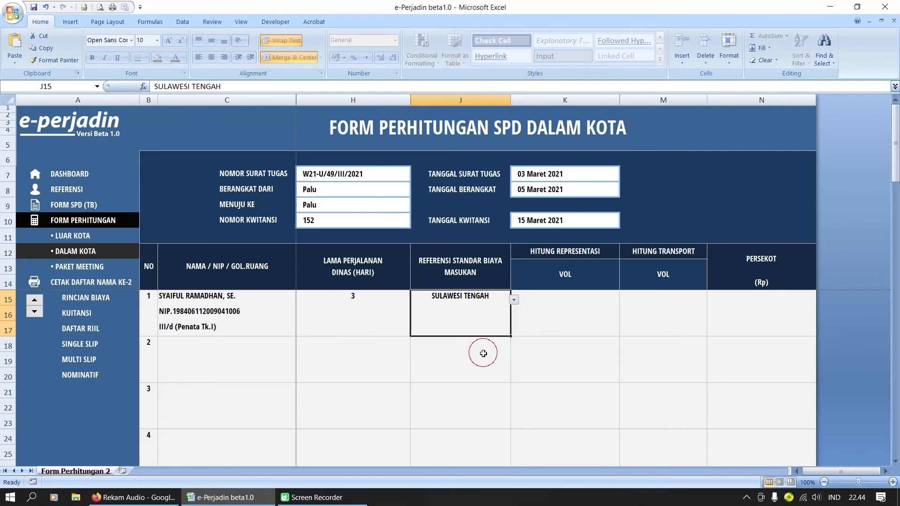
For entry 1, set the Hitung Transport volume to 3 and Persekot to 0
click(566, 319)
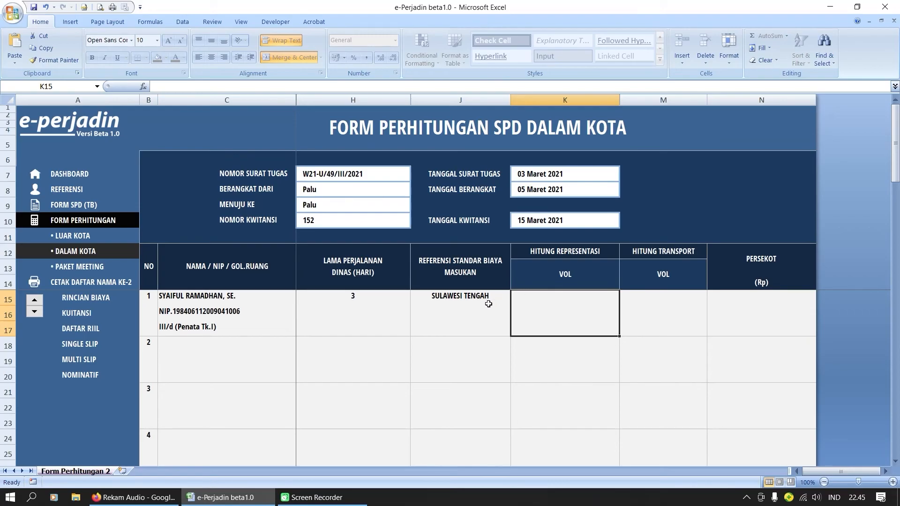
click(638, 324)
text(3)
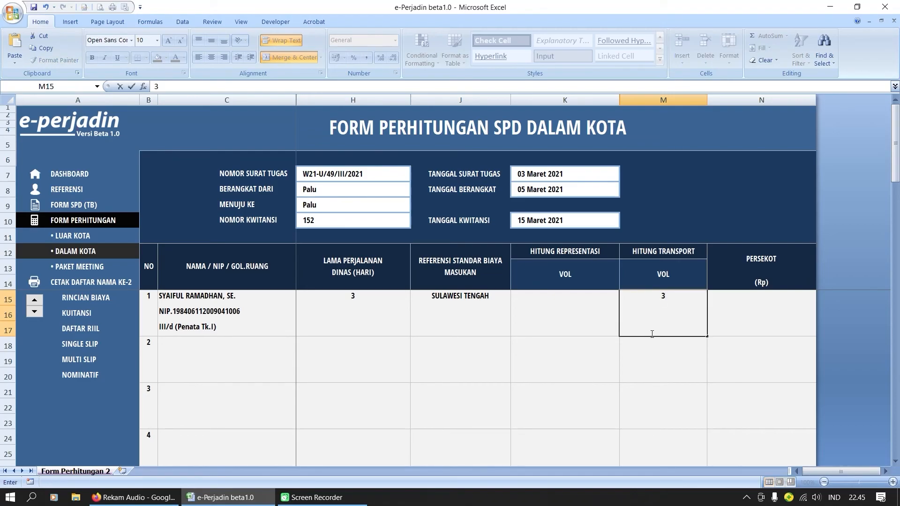
key(Tab)
text(0)
key(Return)
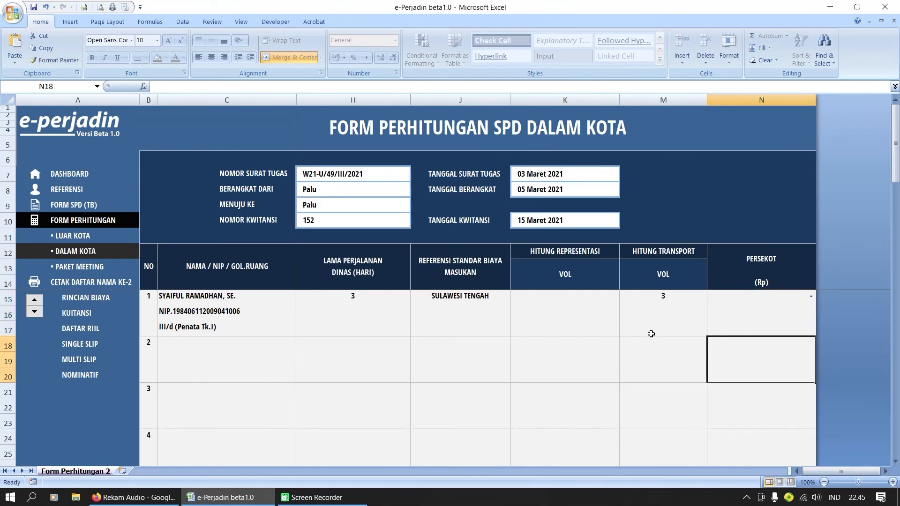